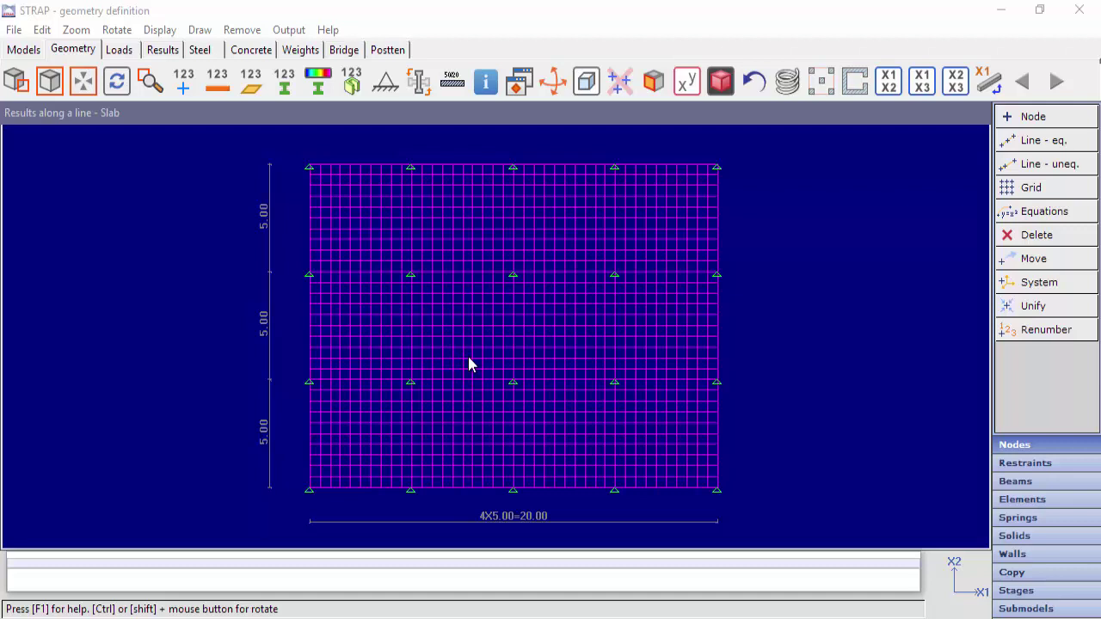
# - Open the existing Design load case to view its element loads on the slab
pyautogui.click(121, 49)
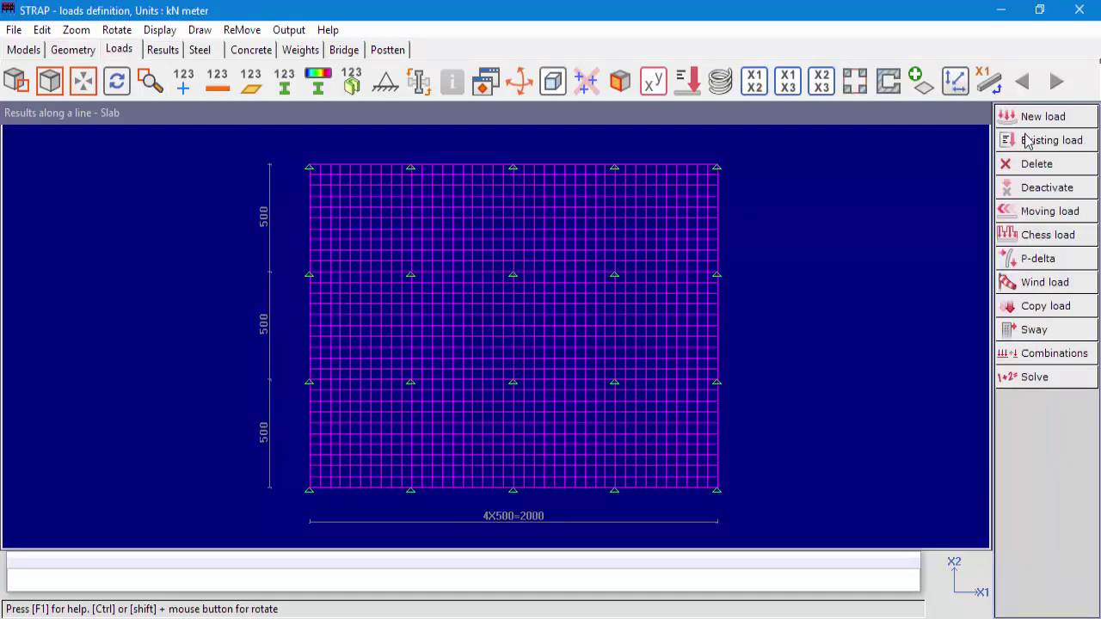
pyautogui.click(1028, 140)
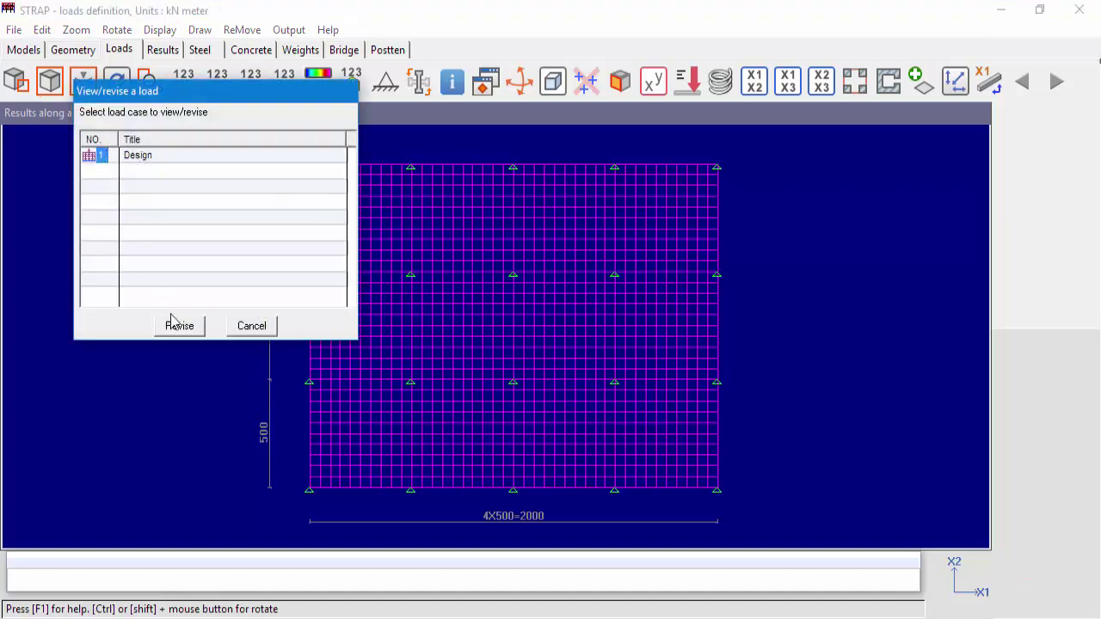
pyautogui.click(178, 326)
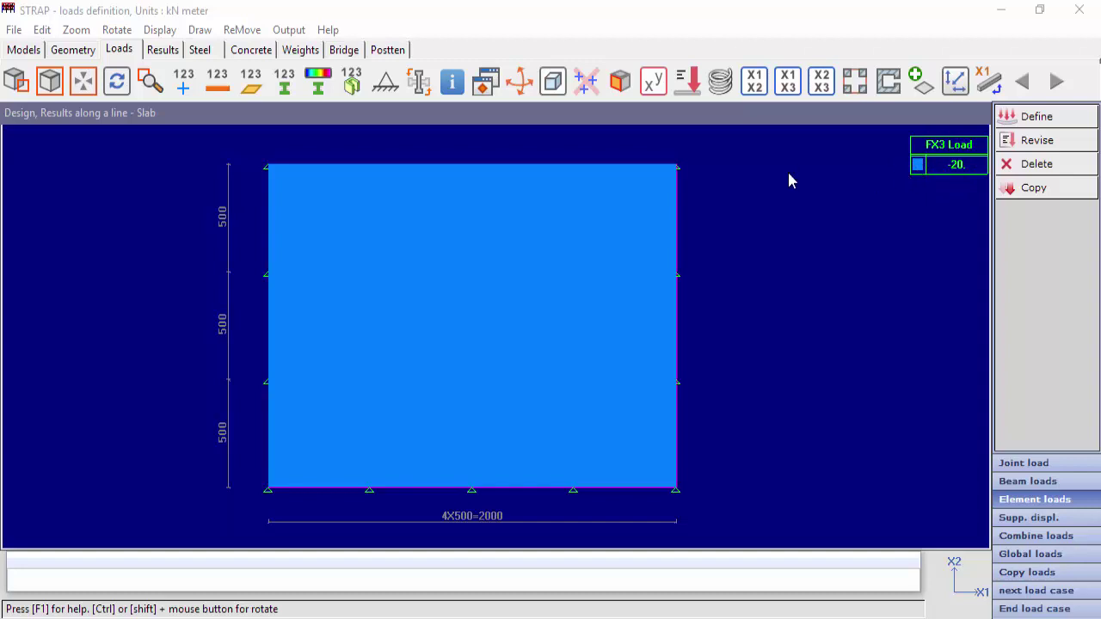
# - Set up a results drawing of element results along a line, showing the moment in the section direction for load case 1 - Design
pyautogui.click(163, 51)
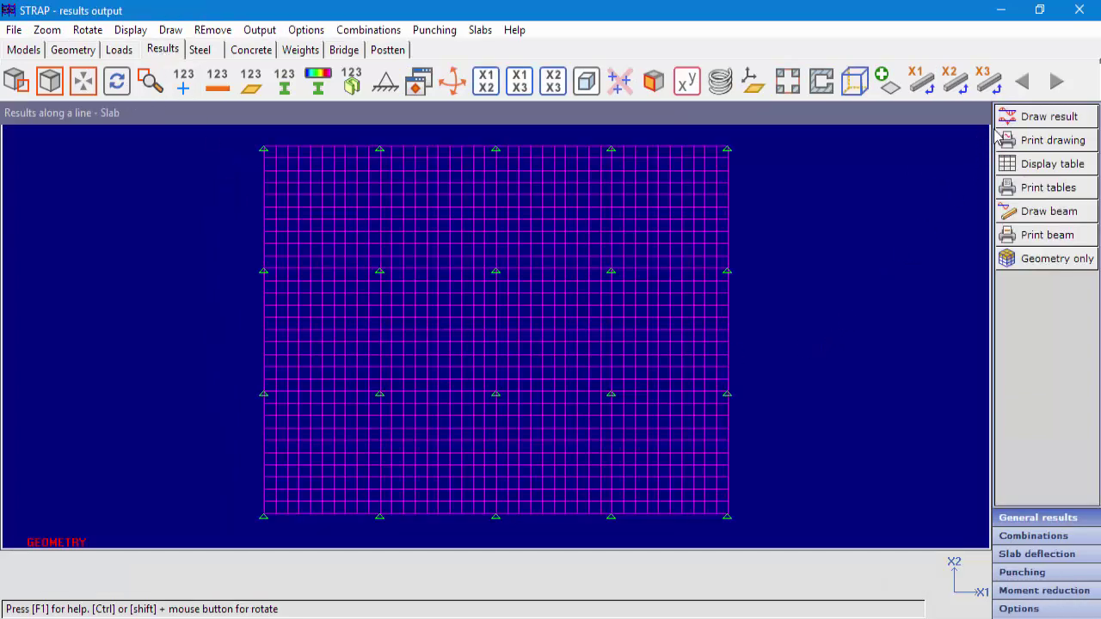
pyautogui.click(1049, 117)
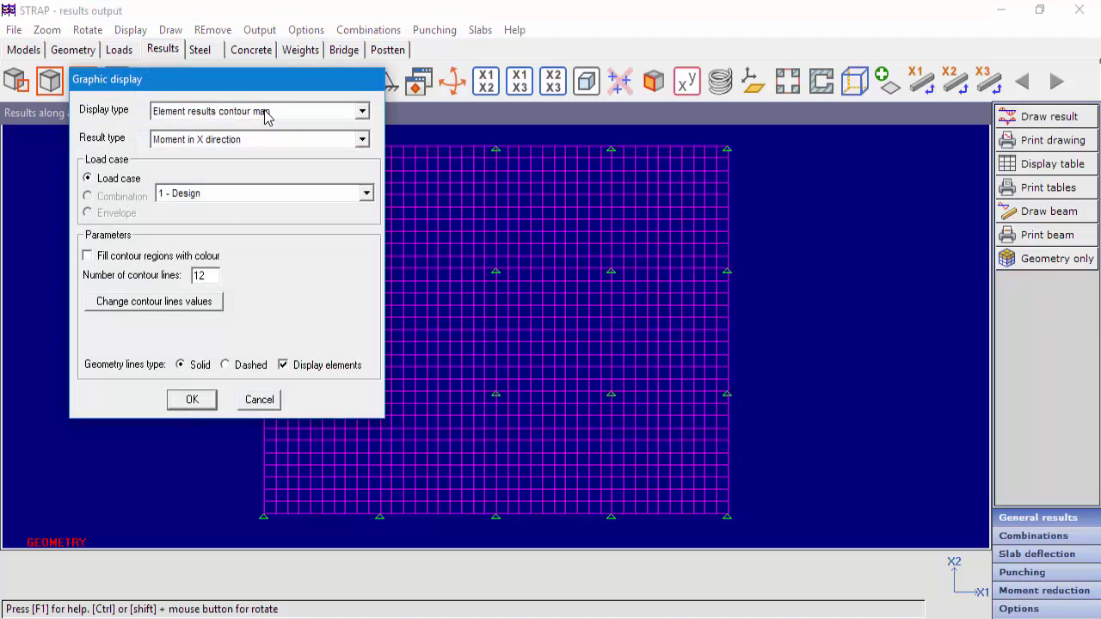
pyautogui.click(271, 120)
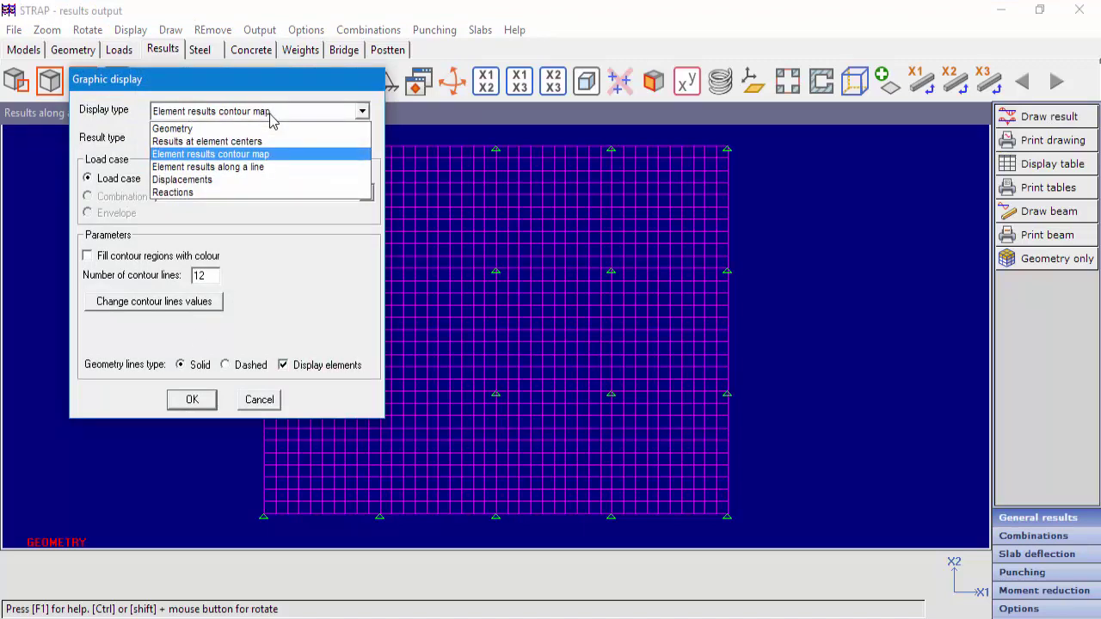
pyautogui.click(267, 167)
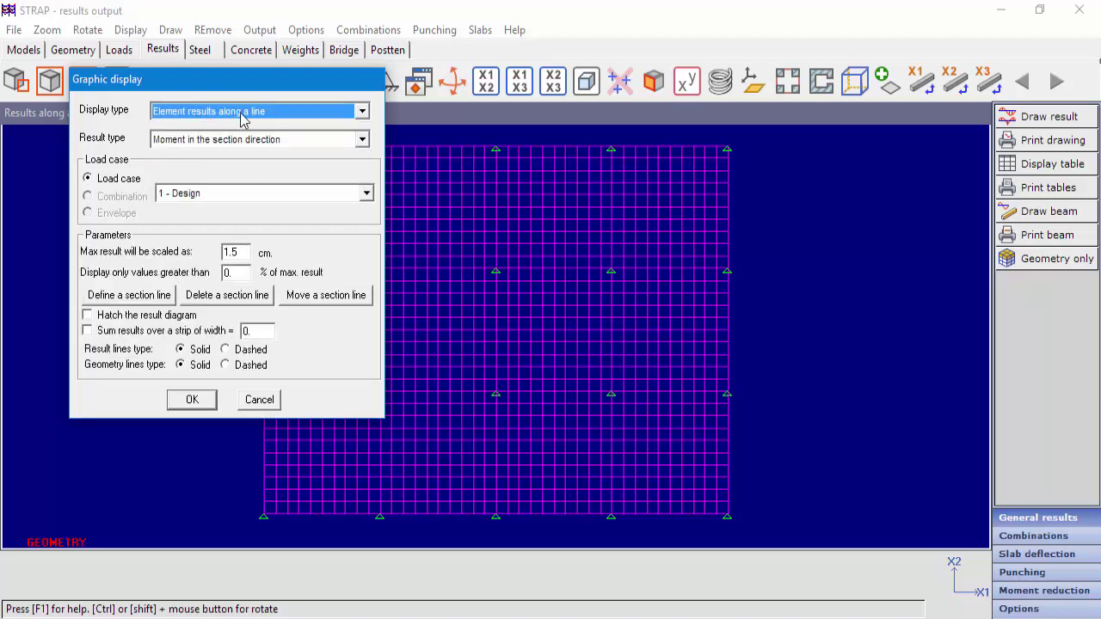
pyautogui.click(199, 143)
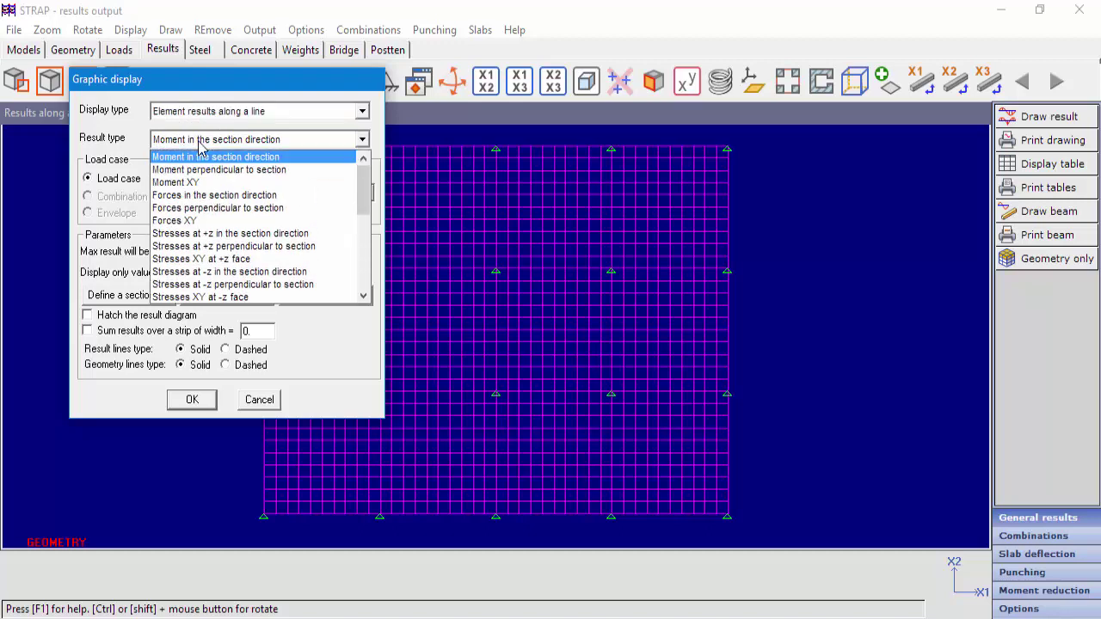
pyautogui.click(243, 160)
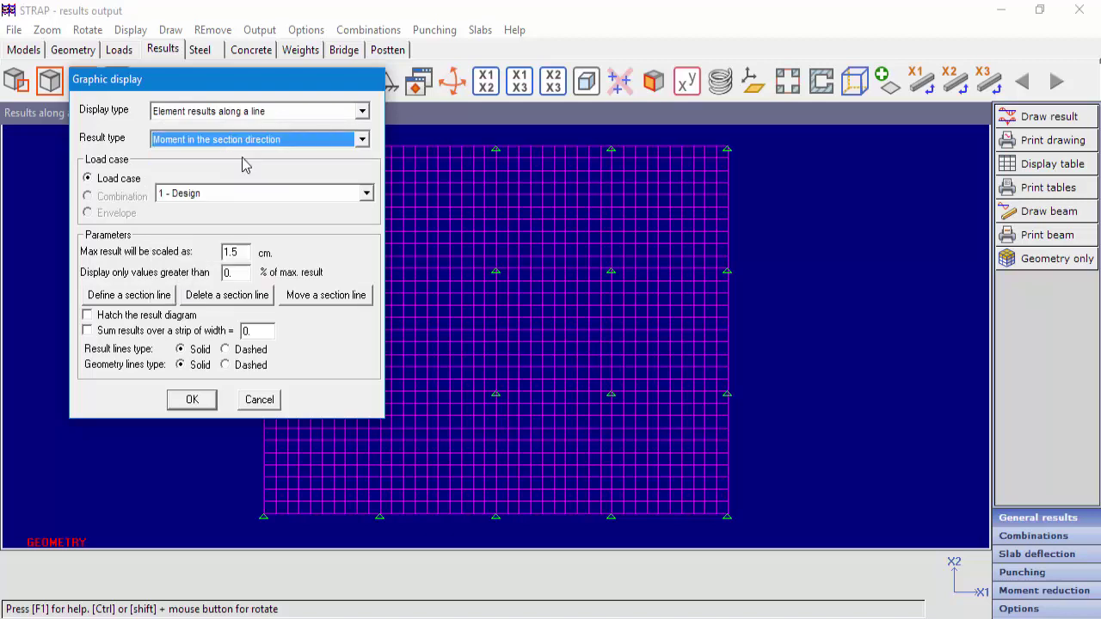
# - Define four section lines parallel to the X1-X3 plane through nodes at X2=5, 7.5, 10 and 12.5, and draw their moment diagrams
pyautogui.click(139, 297)
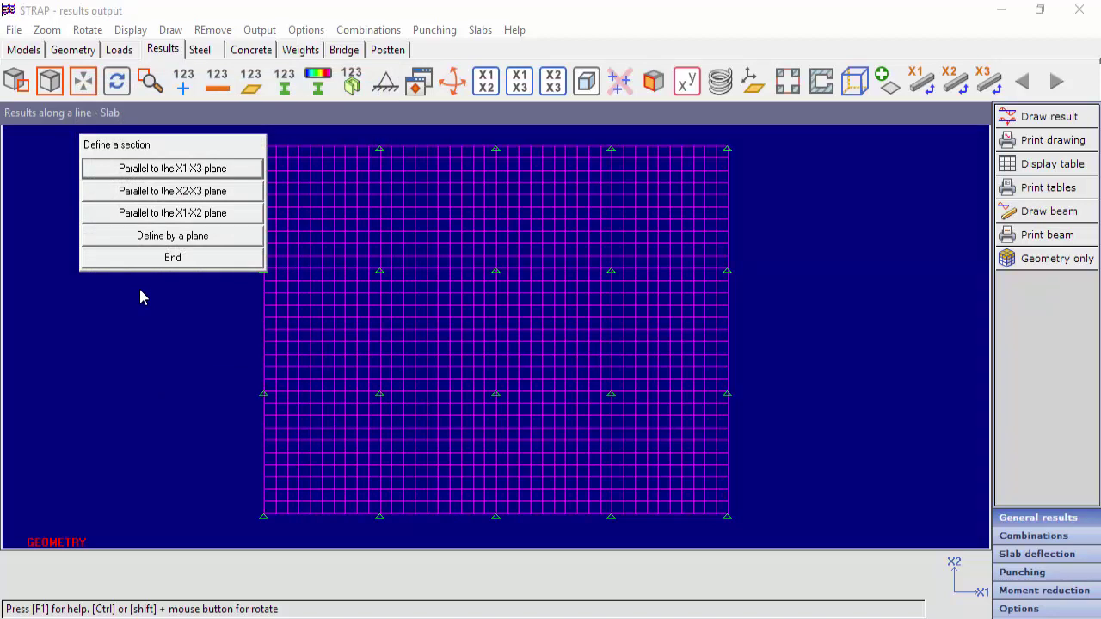
pyautogui.click(194, 169)
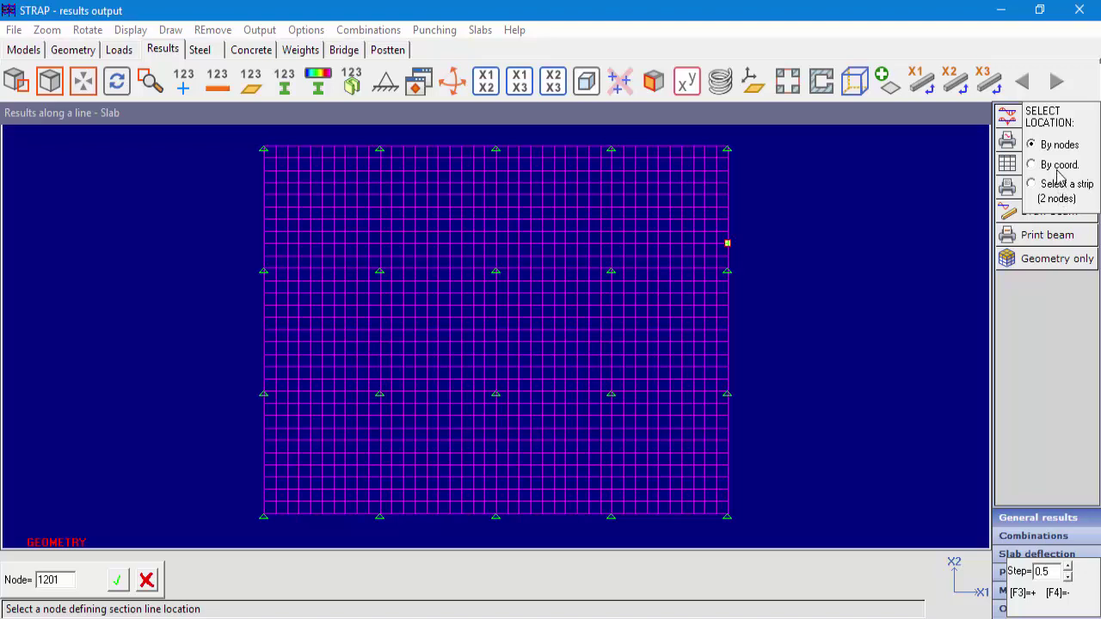
pyautogui.click(496, 394)
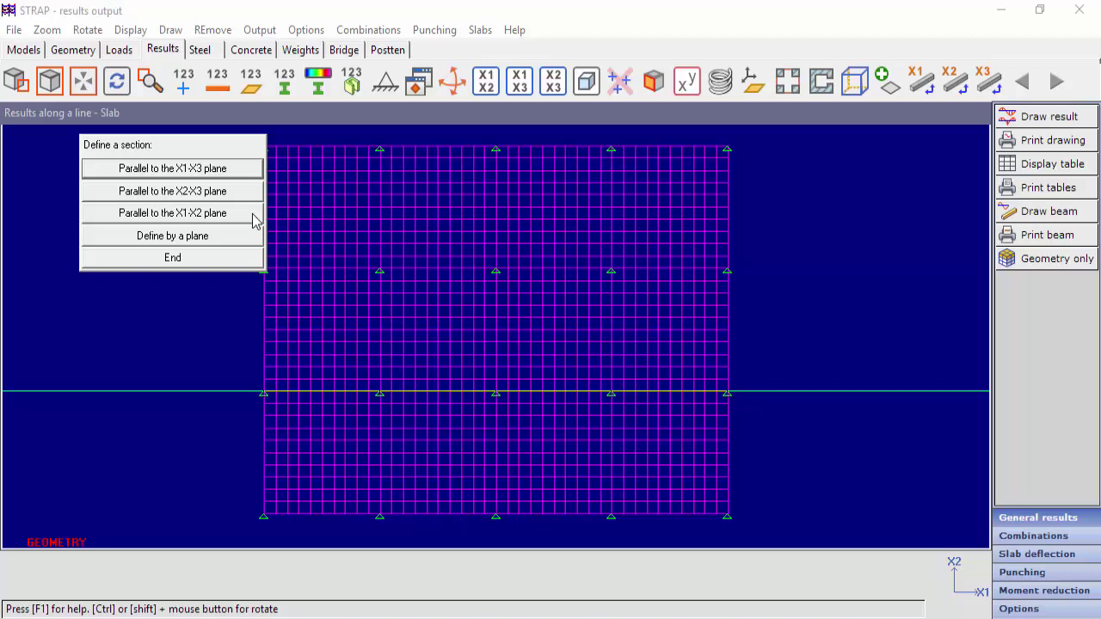
pyautogui.click(217, 173)
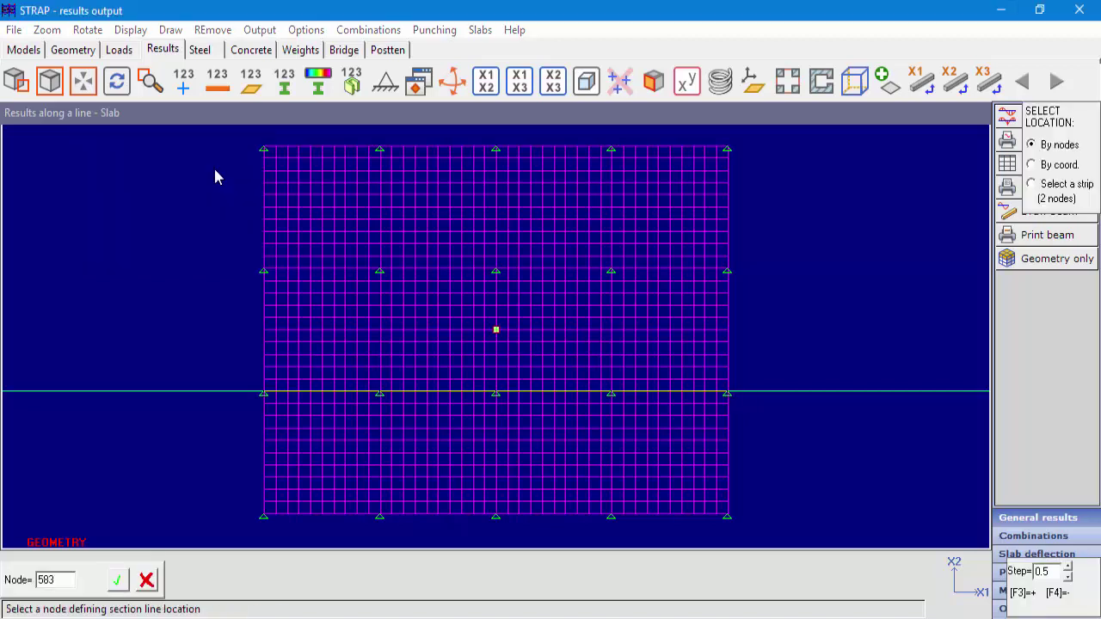
pyautogui.click(497, 333)
pyautogui.press('Return')
pyautogui.click(498, 272)
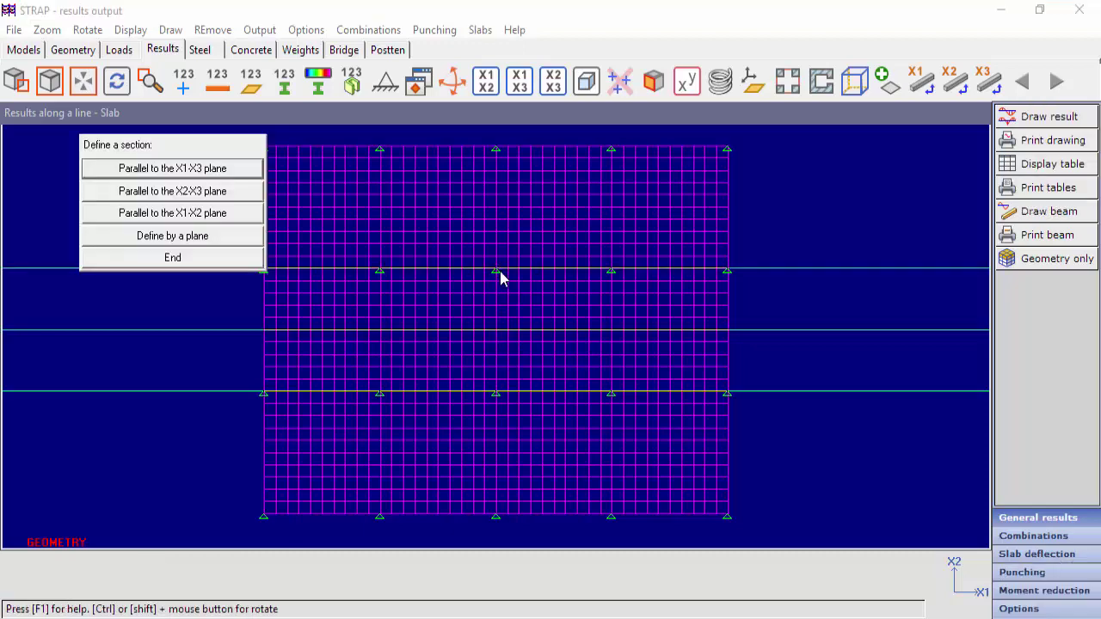
pyautogui.click(172, 170)
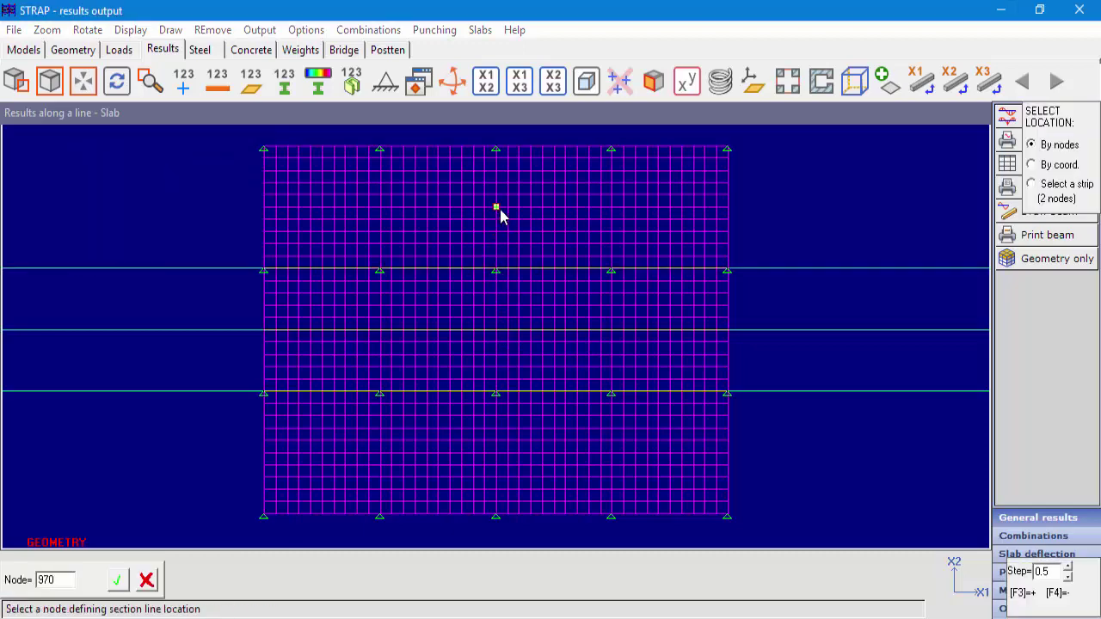
pyautogui.click(499, 210)
pyautogui.click(155, 263)
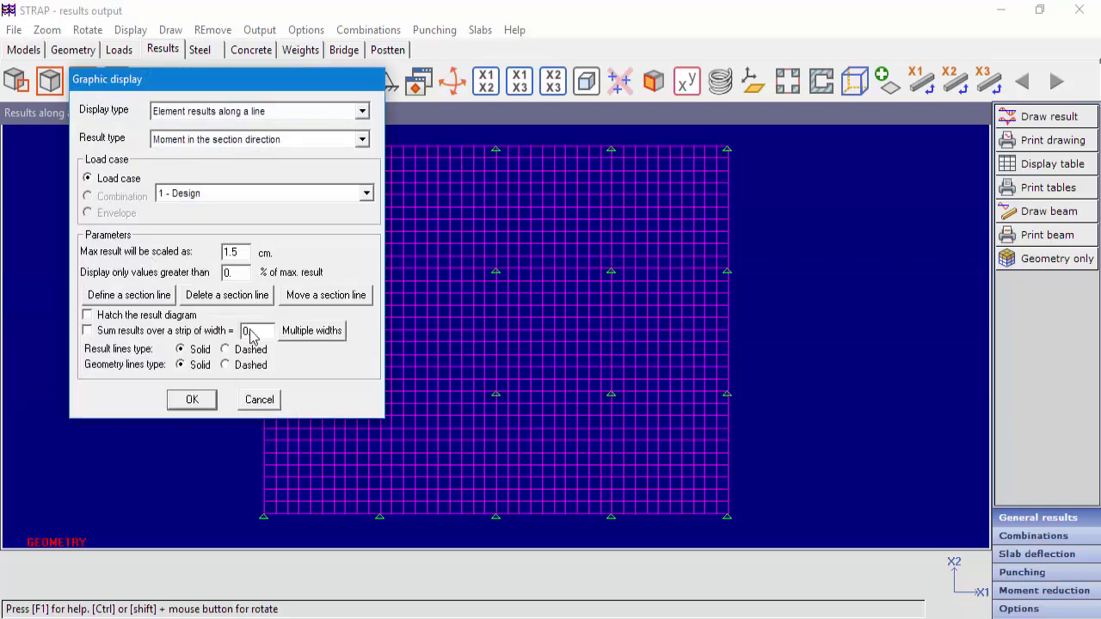
pyautogui.click(193, 401)
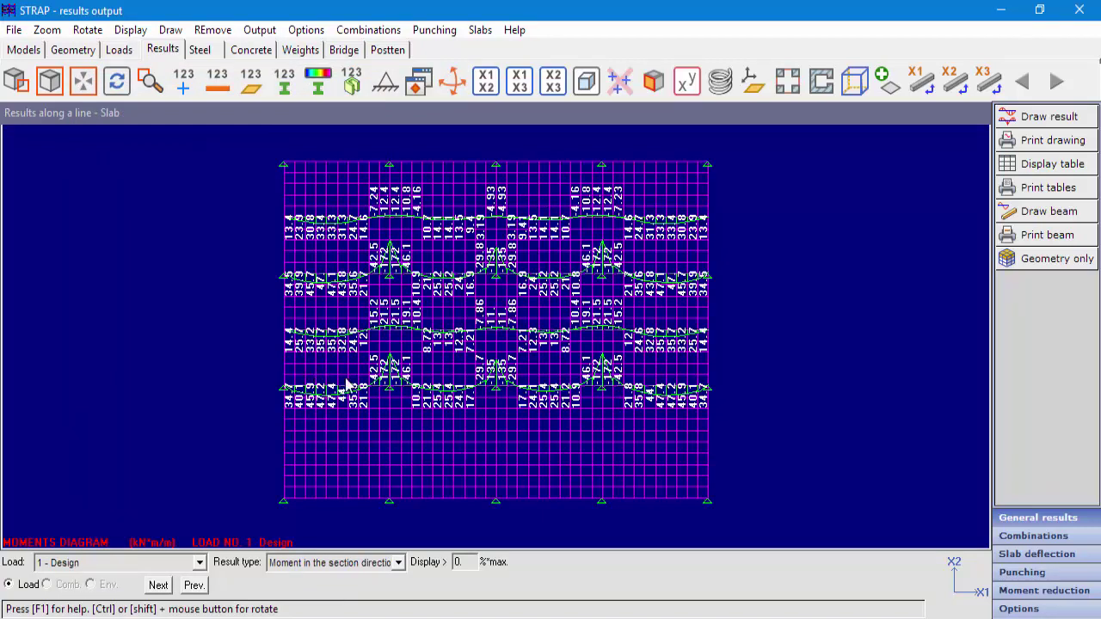
# - Redraw the section line moments summed over a strip of width 1
pyautogui.click(1050, 118)
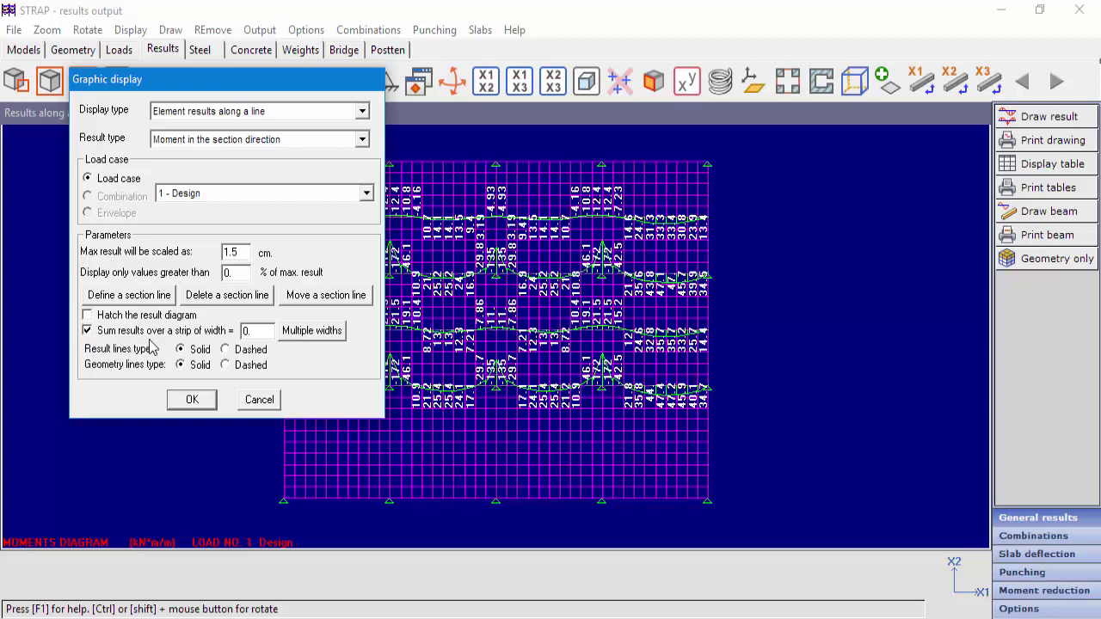
pyautogui.moveTo(262, 336); pyautogui.dragTo(232, 335)
pyautogui.write('1')
pyautogui.click(196, 402)
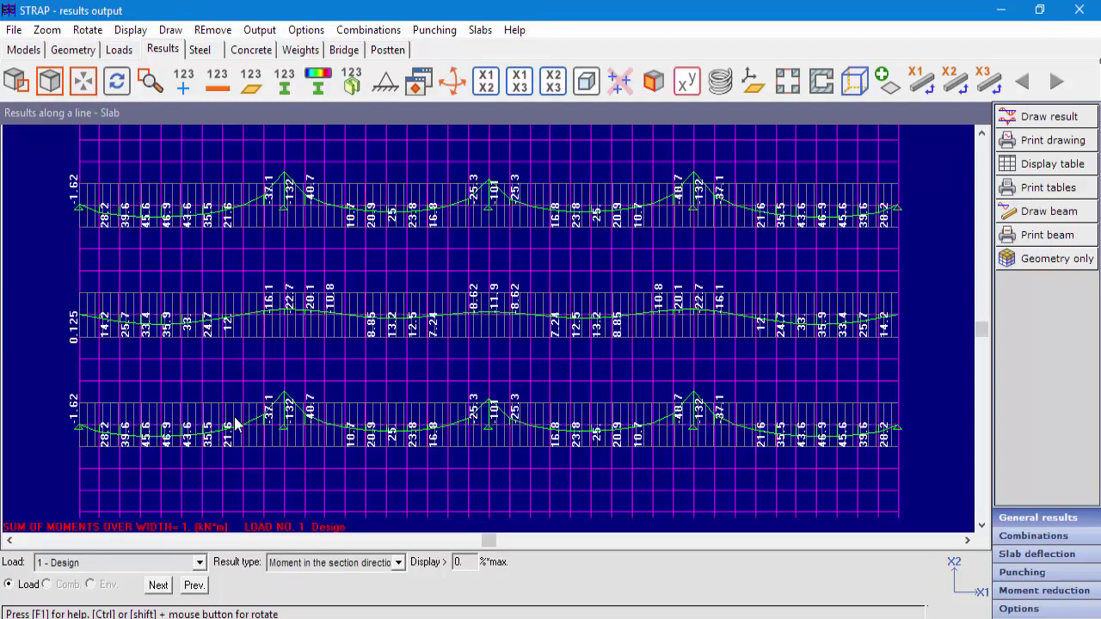
# - Set the strip widths of the section lines at X2=7.5 and X2=12.5 to 2 and redraw the summed moments
pyautogui.click(1059, 122)
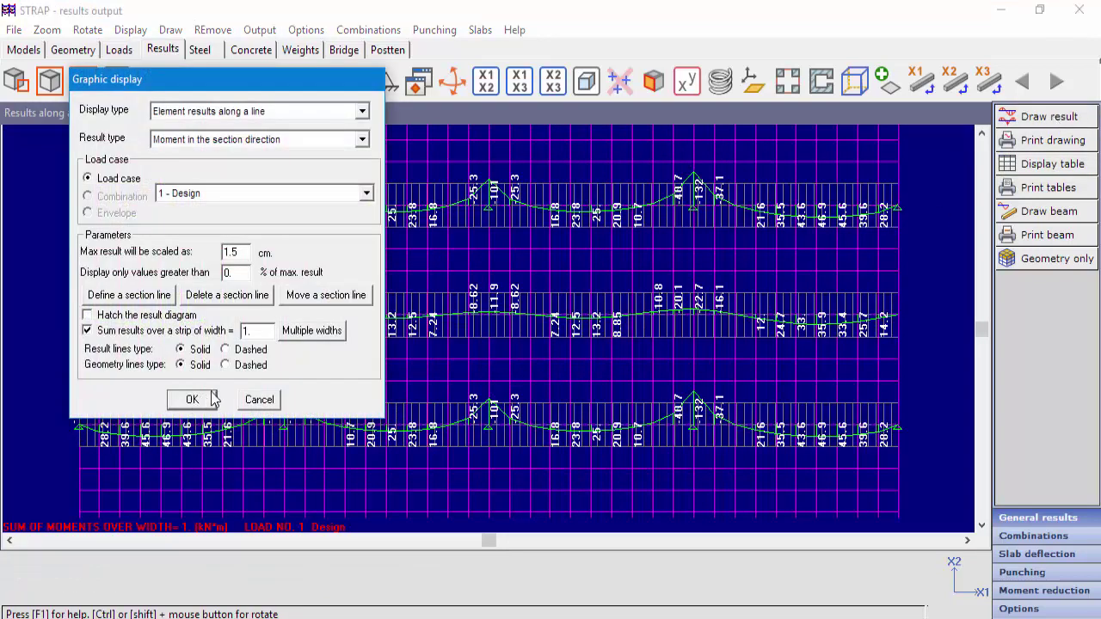
pyautogui.click(323, 337)
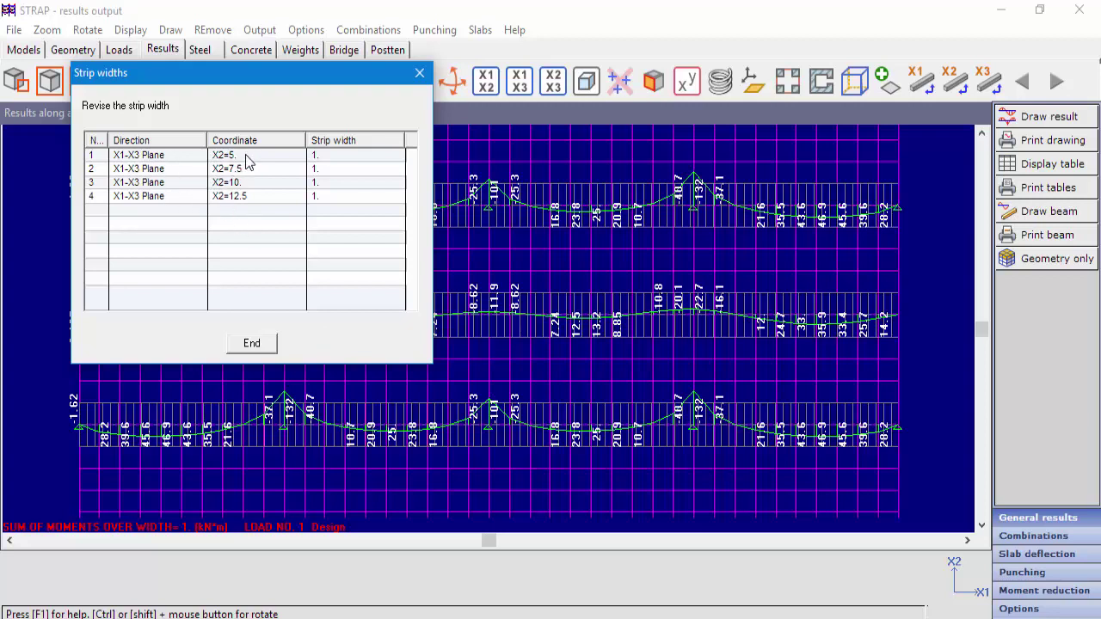
pyautogui.click(325, 168)
pyautogui.write('2')
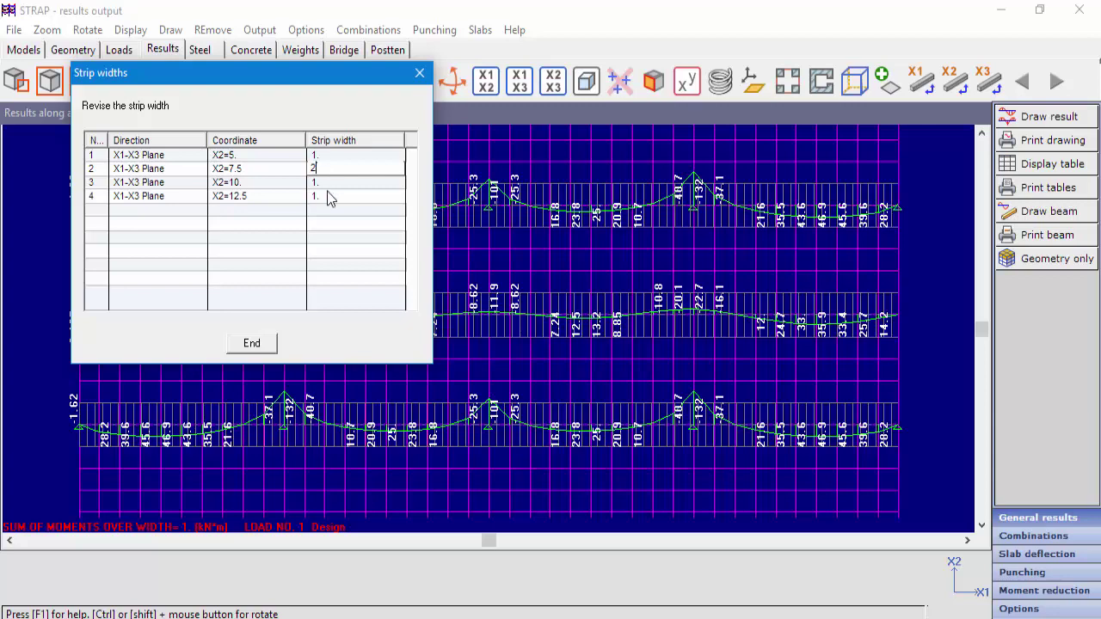
pyautogui.click(327, 196)
pyautogui.write('2')
pyautogui.click(256, 345)
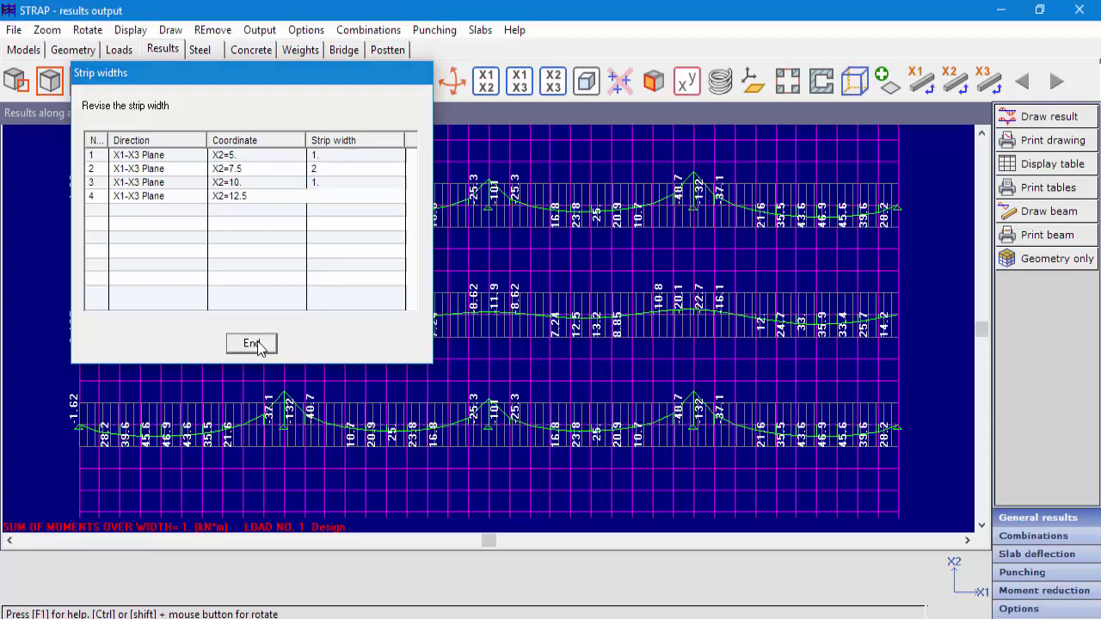
pyautogui.click(192, 399)
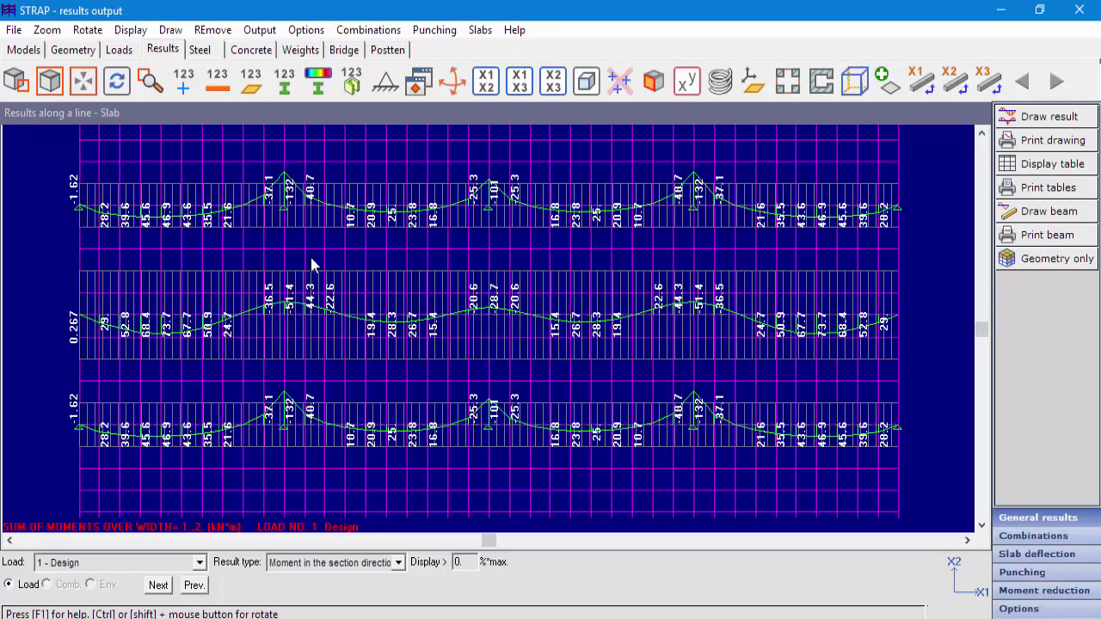
# - Display the moment perpendicular to section along the section lines and inspect the diagrams up close
pyautogui.scroll(-1, 359, 351)
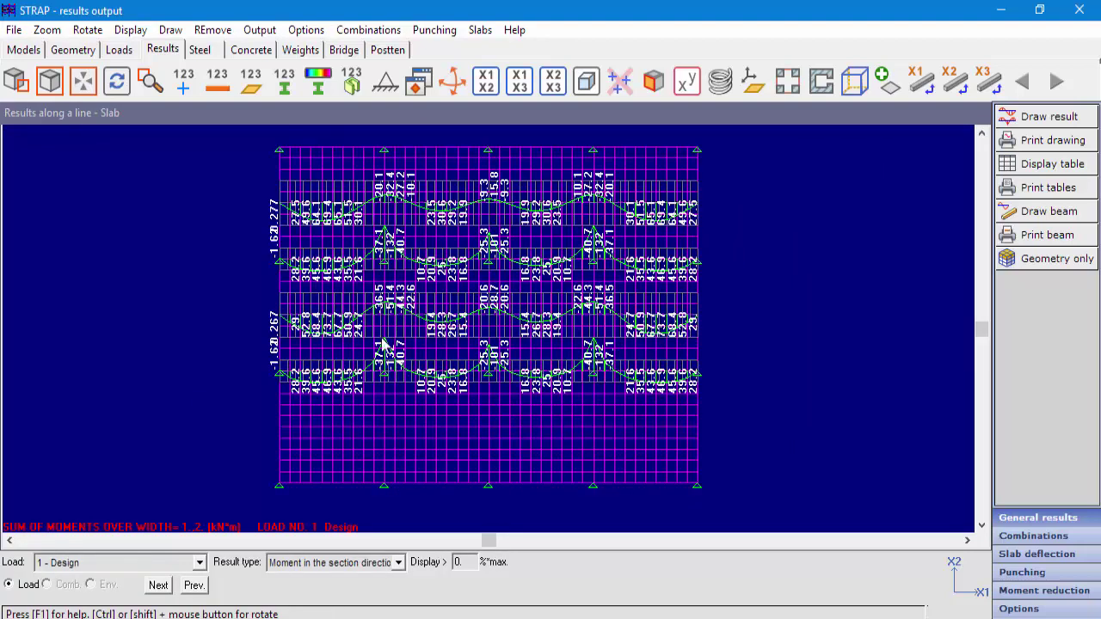
pyautogui.click(361, 569)
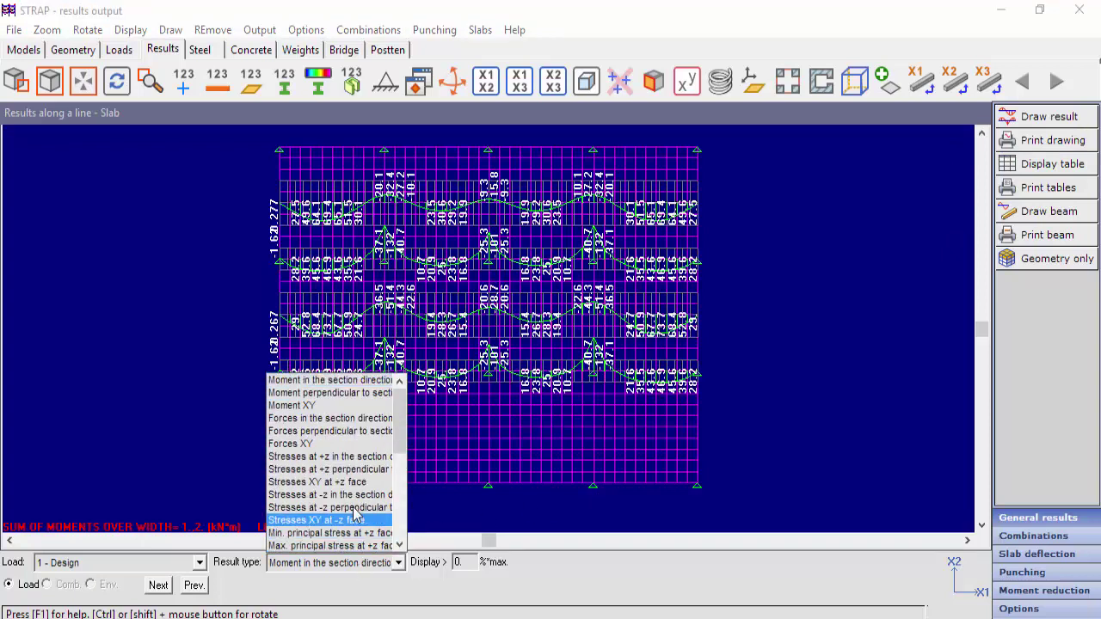
pyautogui.click(327, 393)
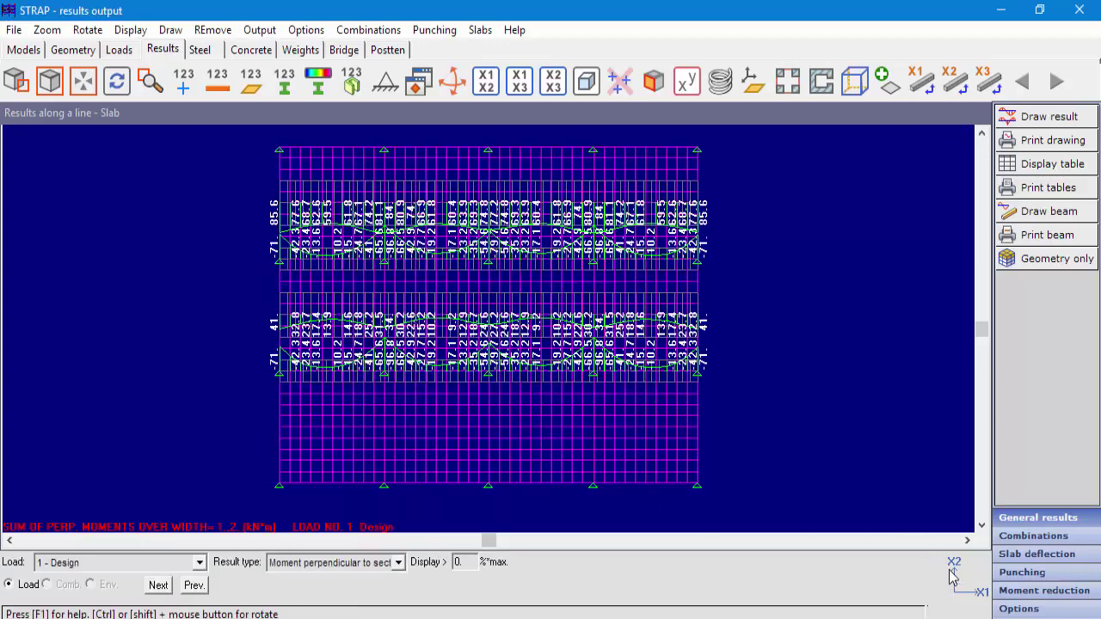
pyautogui.scroll(1, 465, 388)
pyautogui.scroll(3, 466, 389)
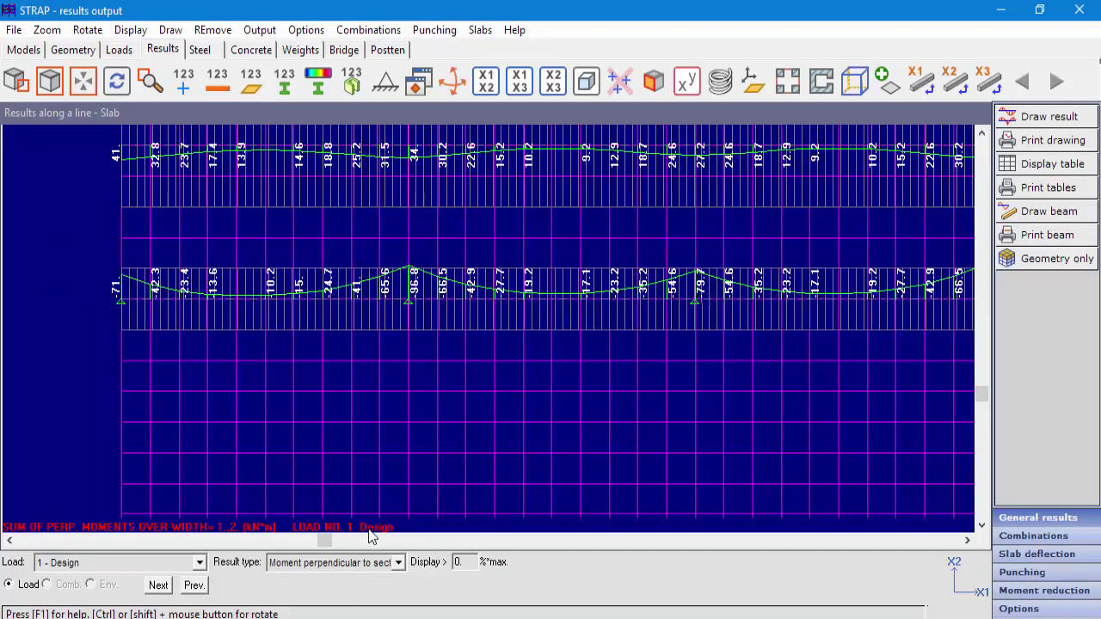
# - Display the reinforcement in line direction at the +x3 face along all section lines
pyautogui.click(356, 565)
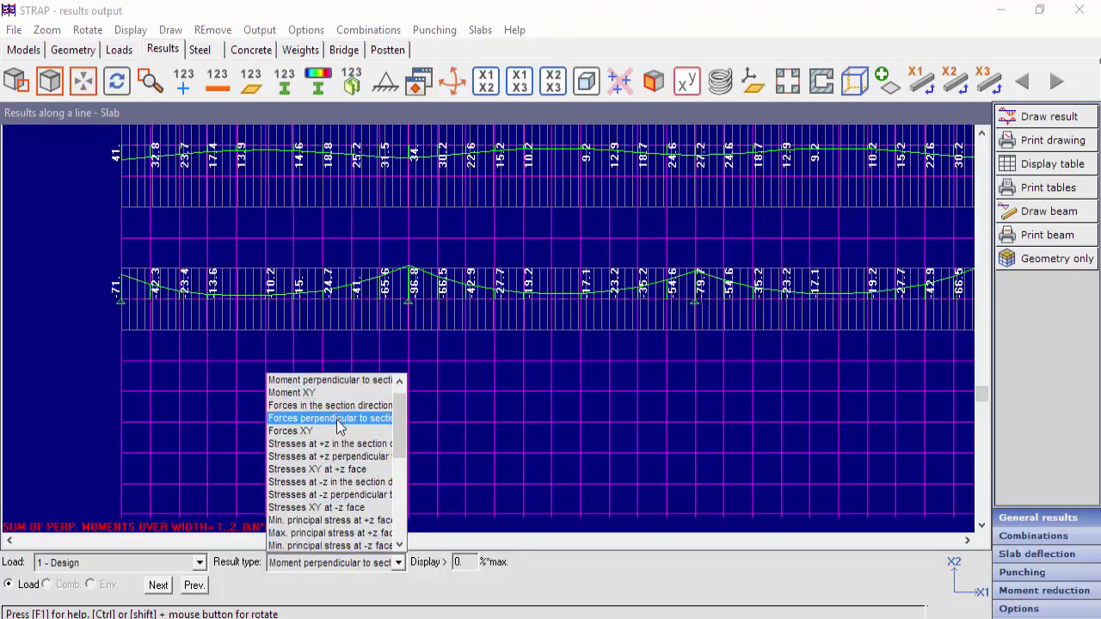
pyautogui.scroll(-2, 342, 460)
pyautogui.scroll(-2, 342, 460)
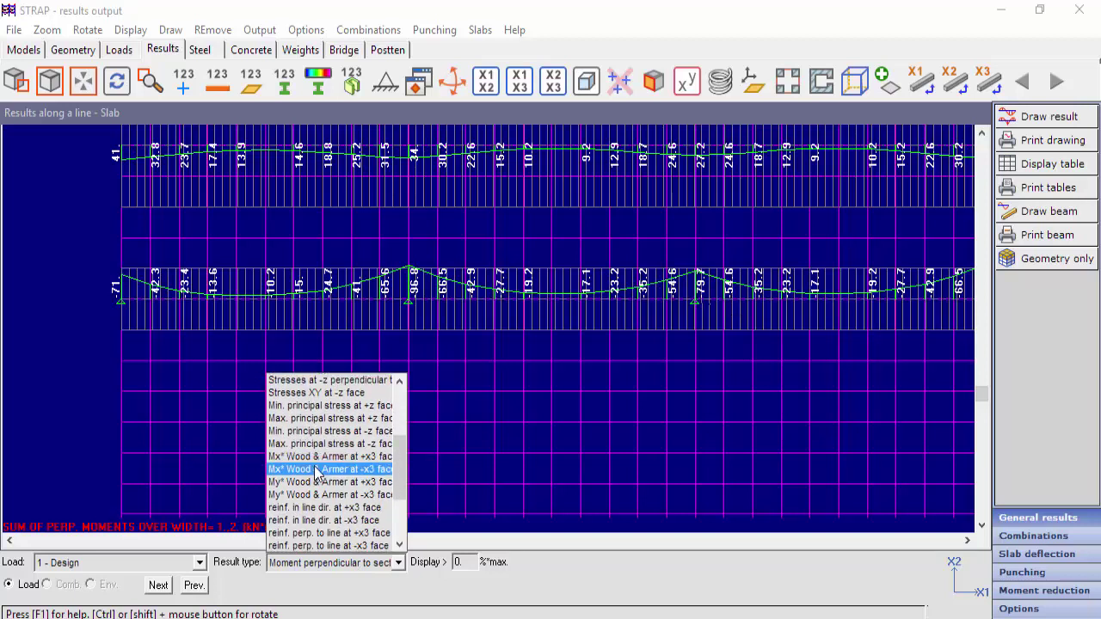
pyautogui.scroll(-1, 319, 473)
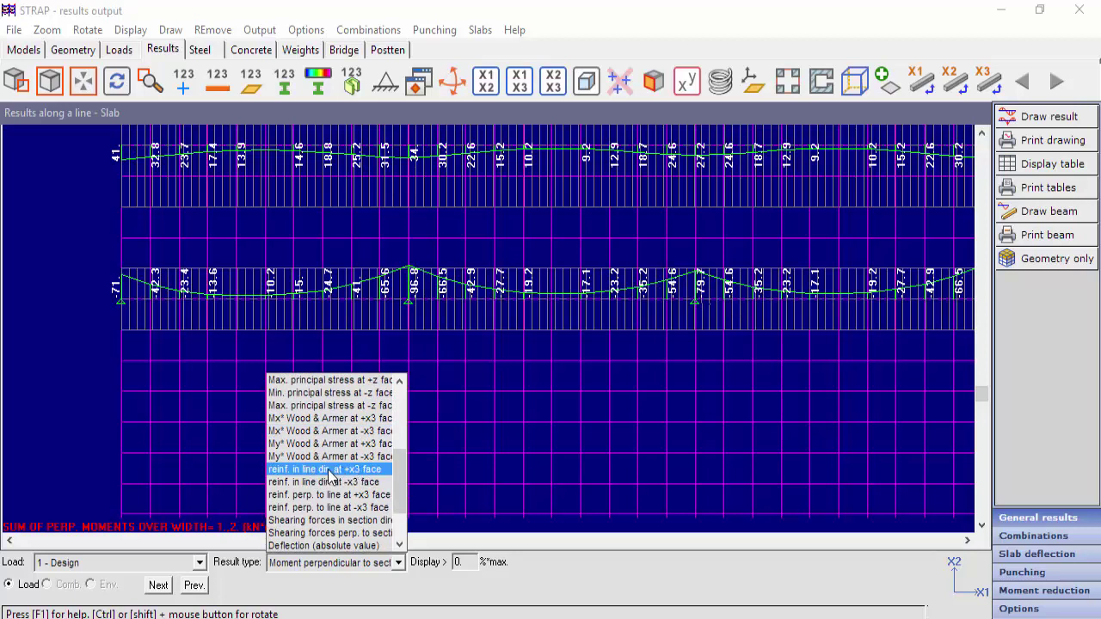
pyautogui.click(330, 471)
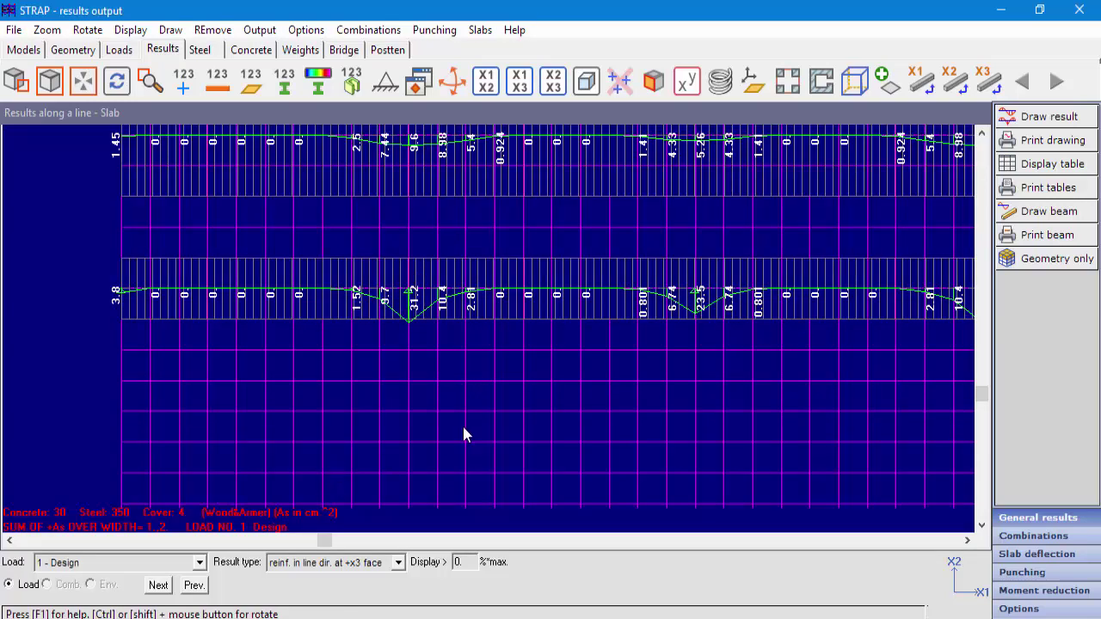
pyautogui.scroll(-2, 462, 423)
pyautogui.scroll(1, 415, 480)
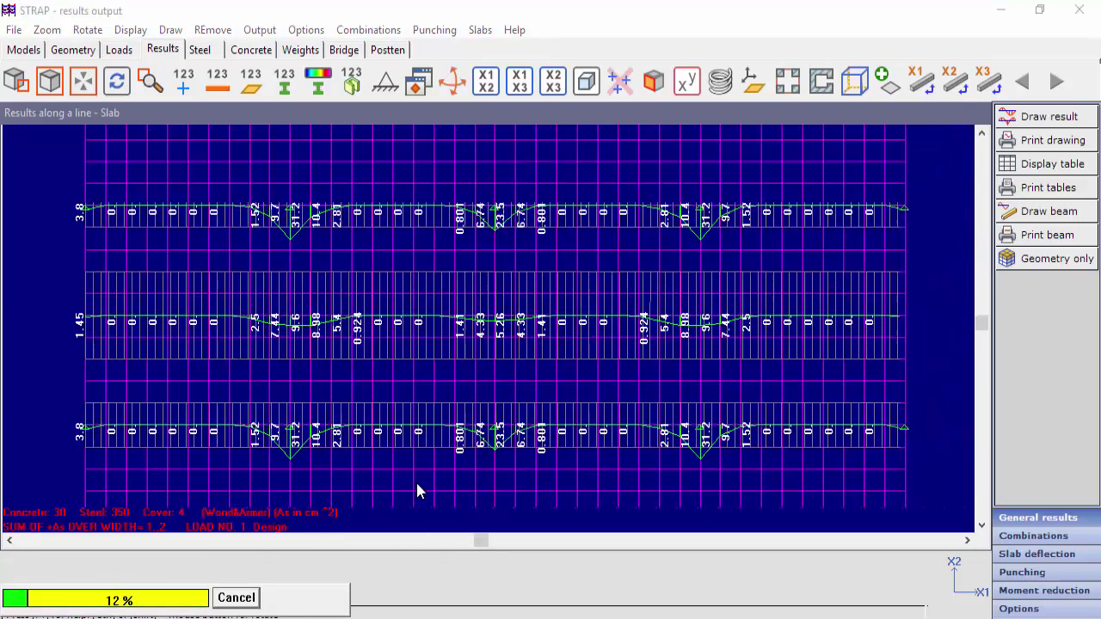
pyautogui.scroll(-1, 415, 480)
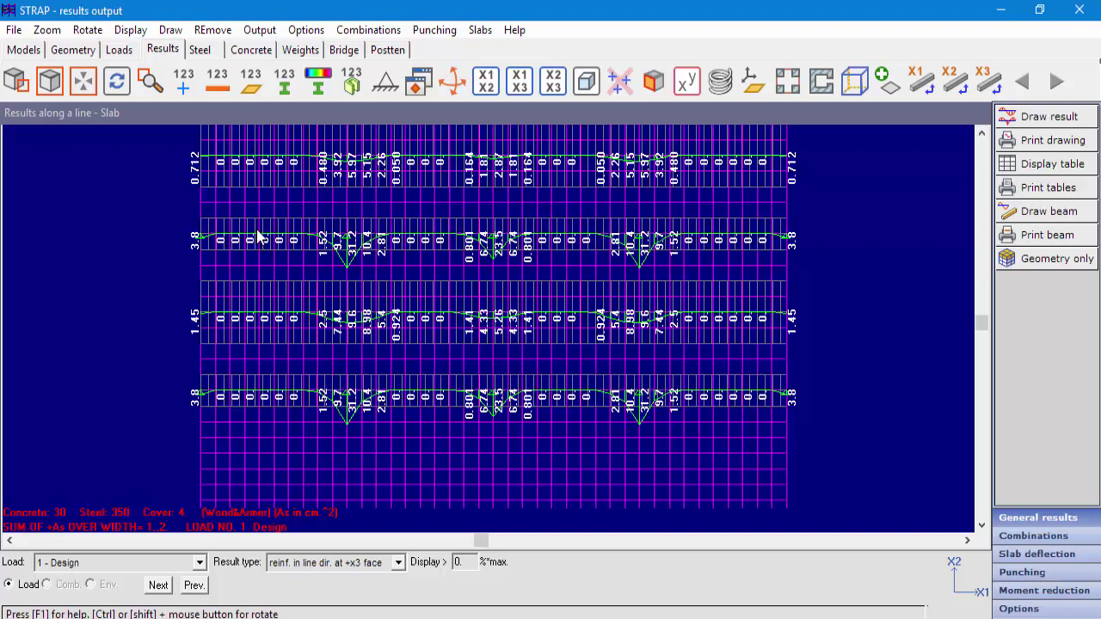
# - Display the reinforcement in line direction at the -x3 face along all section lines
pyautogui.click(342, 562)
pyautogui.click(342, 561)
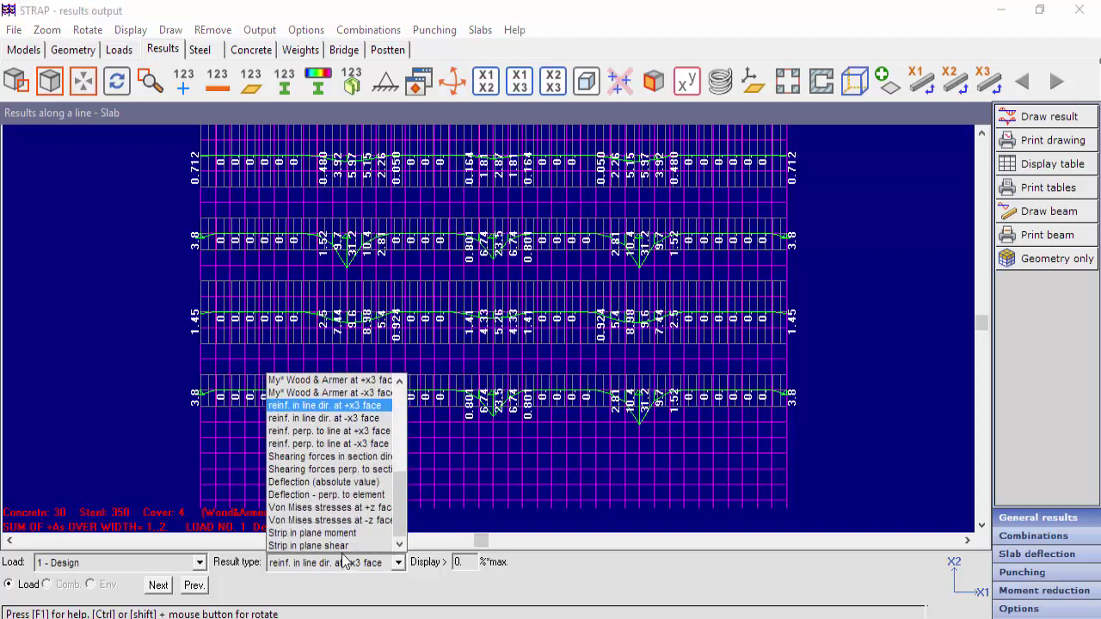
pyautogui.click(338, 419)
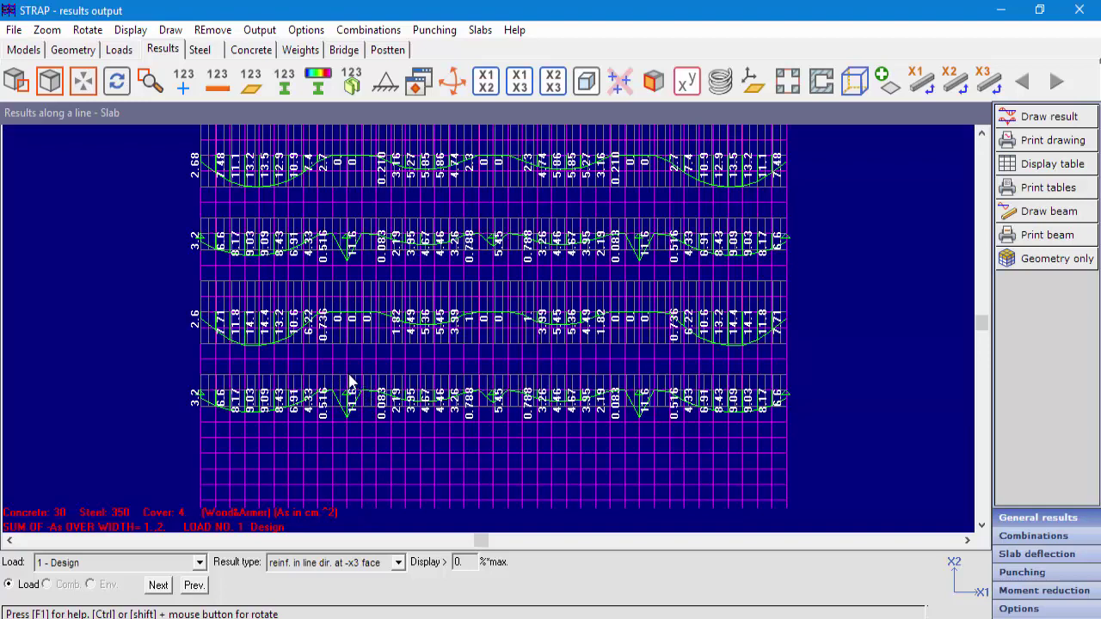
# - Display the absolute deflection along the slab's section lines and inspect the diagrams up close
pyautogui.click(351, 563)
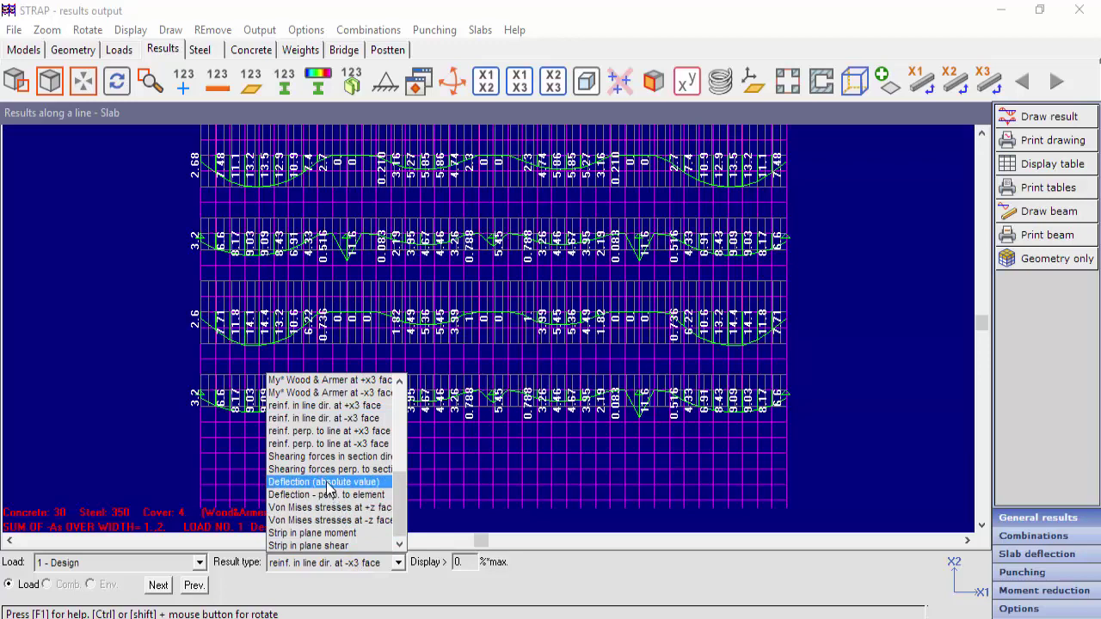
pyautogui.click(326, 482)
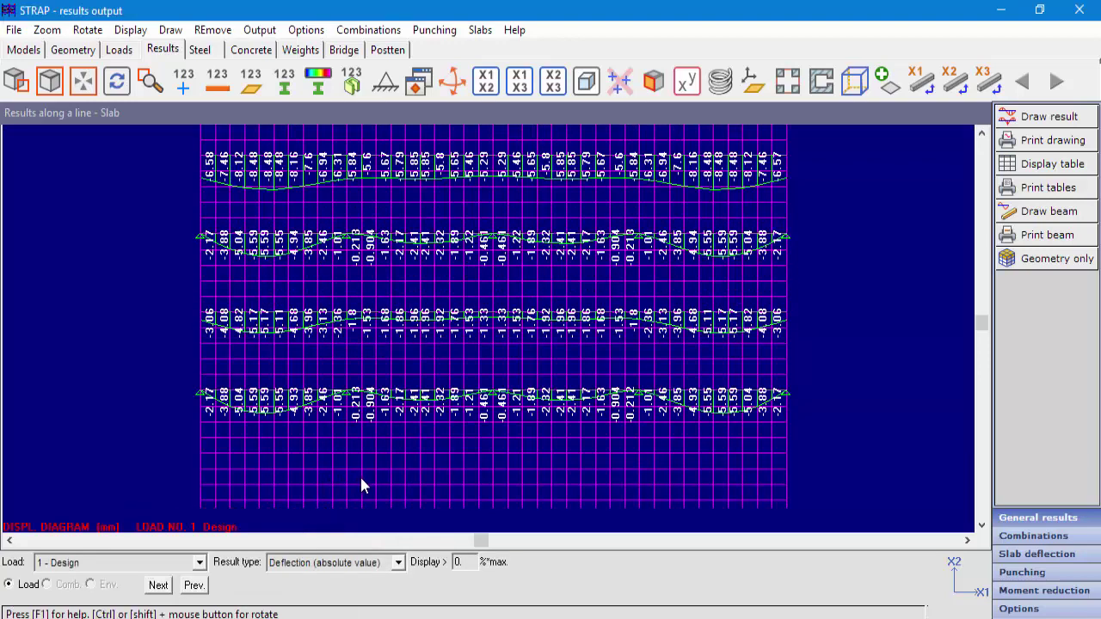
pyautogui.scroll(1, 360, 484)
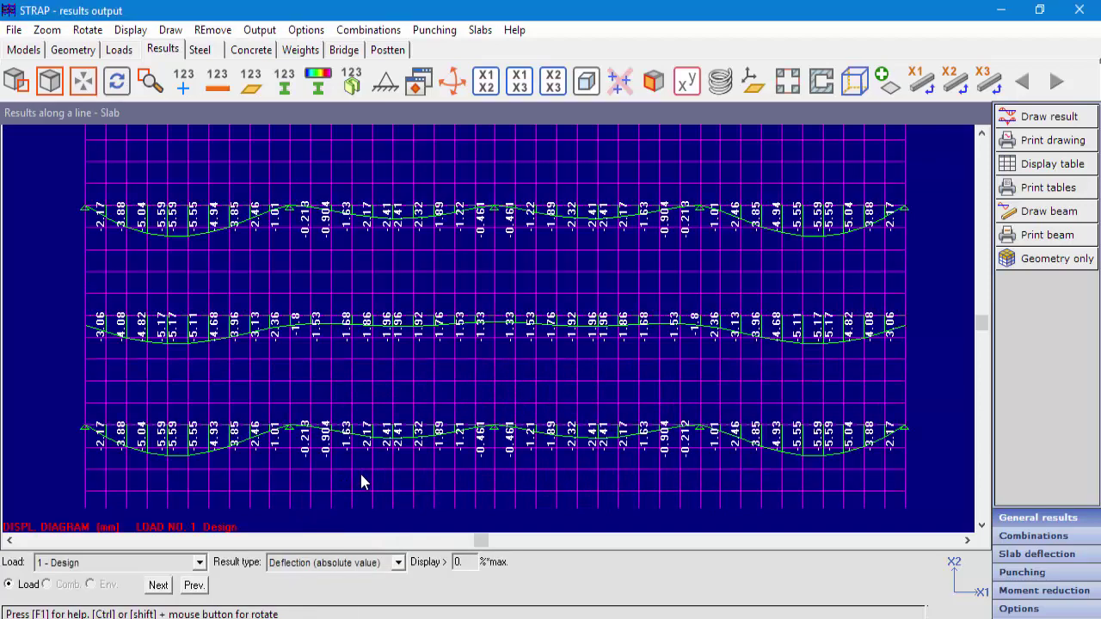
pyautogui.moveTo(353, 459); pyautogui.dragTo(370, 399, button='middle')
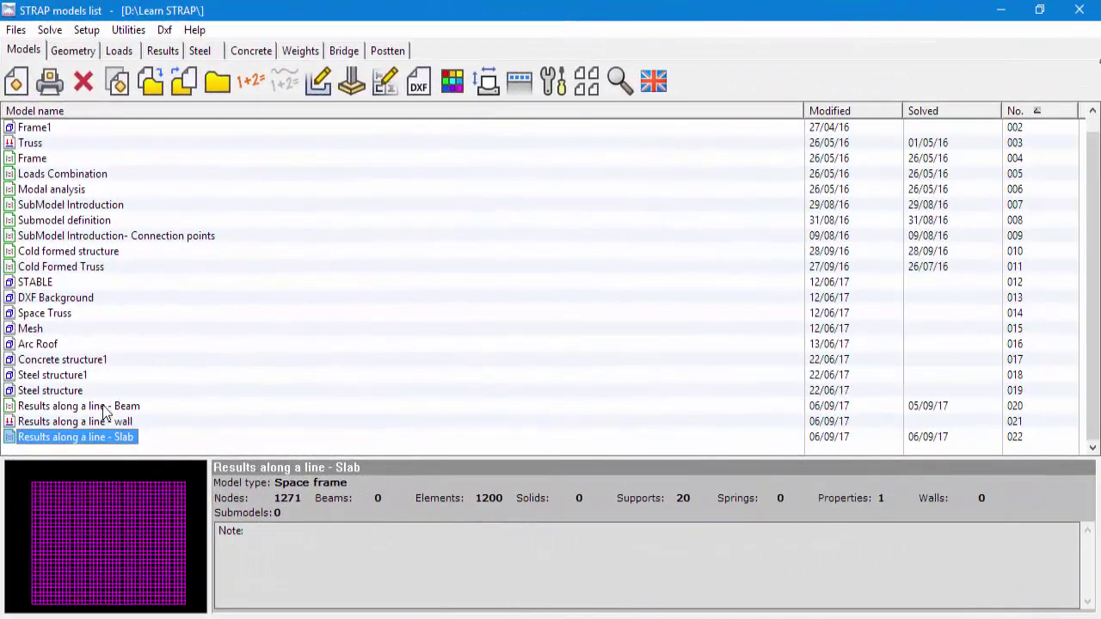
# - Open the "Results along a line - Beam" model and show the element loads of its Design load case
pyautogui.click(103, 406)
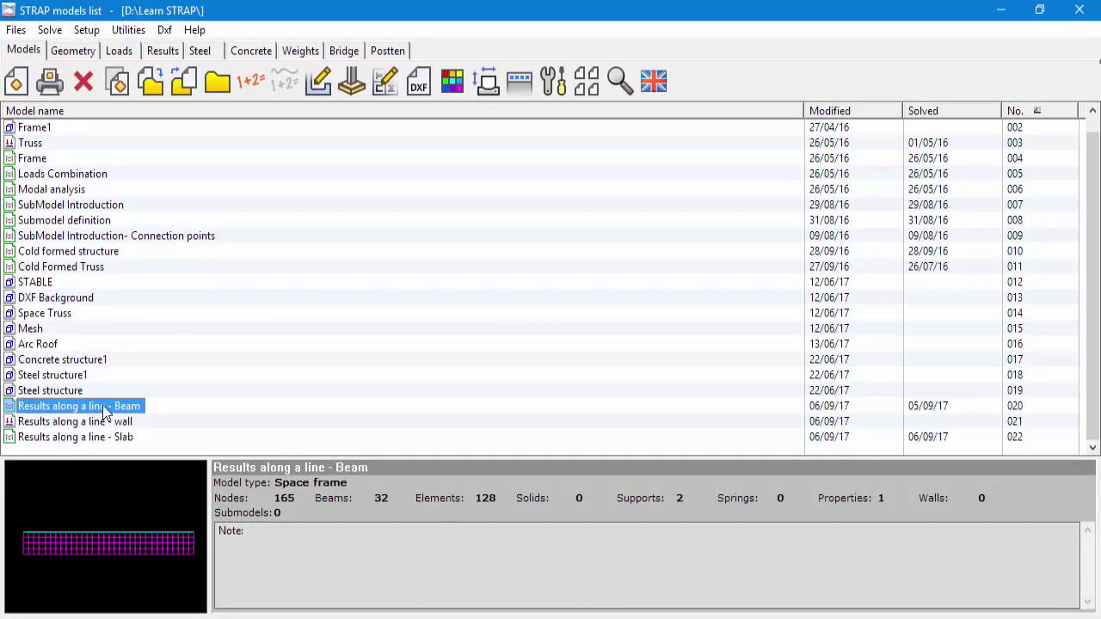
pyautogui.click(75, 51)
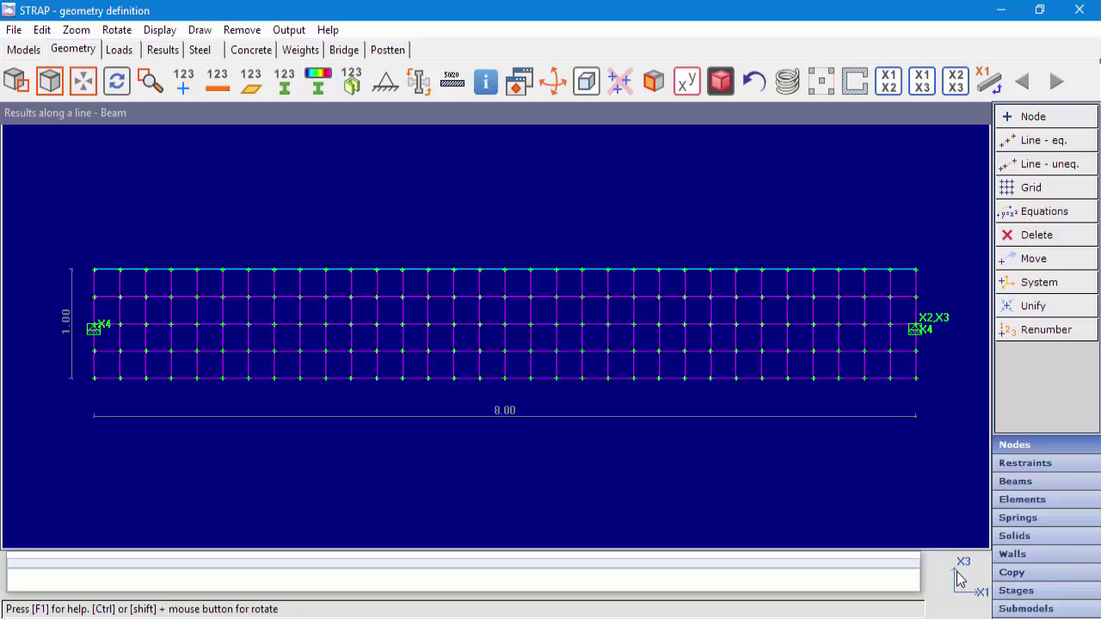
pyautogui.click(119, 50)
pyautogui.click(1041, 140)
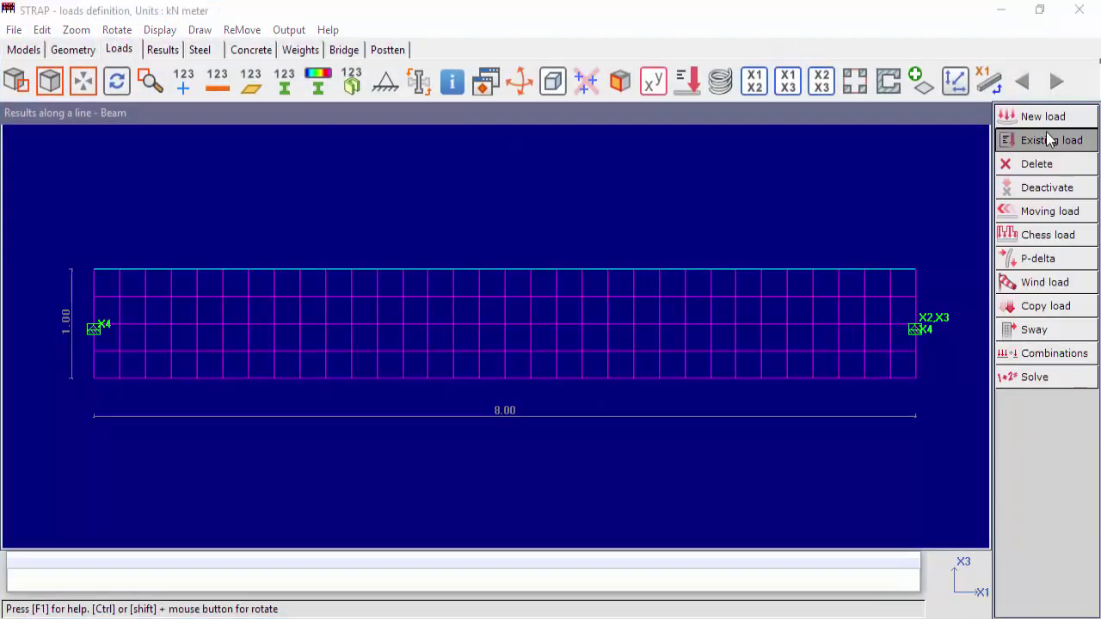
pyautogui.click(107, 157)
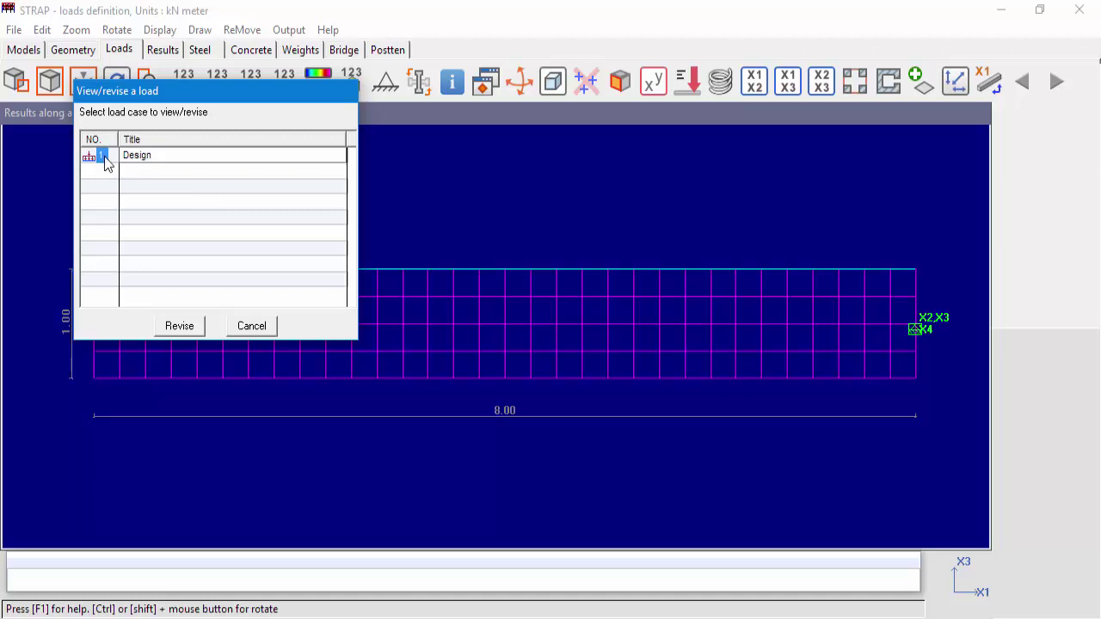
pyautogui.click(180, 326)
pyautogui.click(1039, 501)
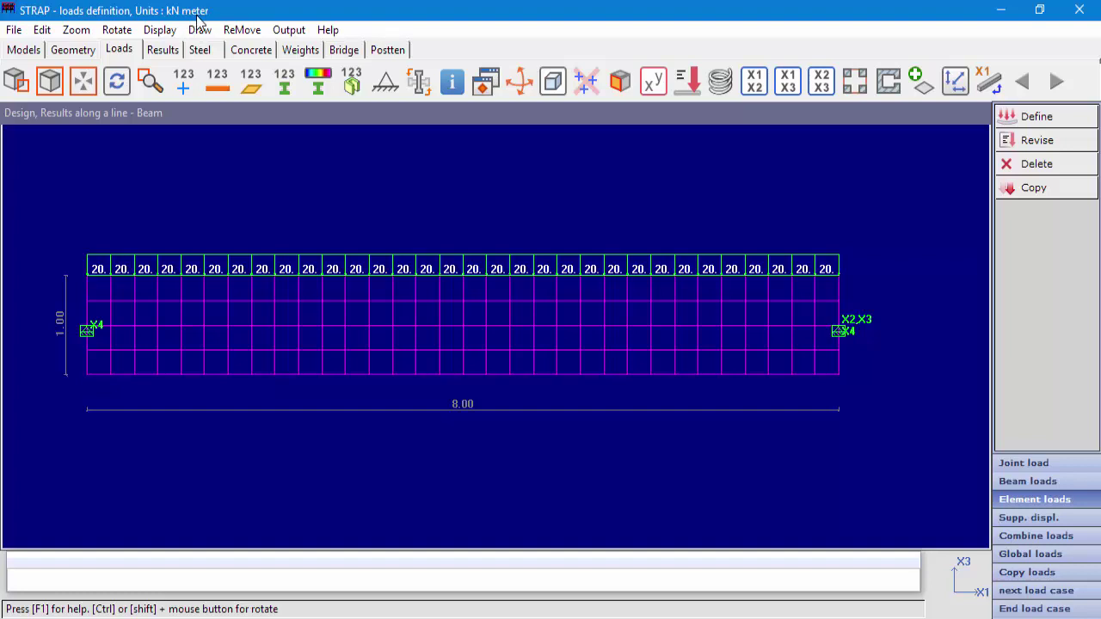
# - Set the beam model's graphic result display to Element results along a line
pyautogui.click(167, 53)
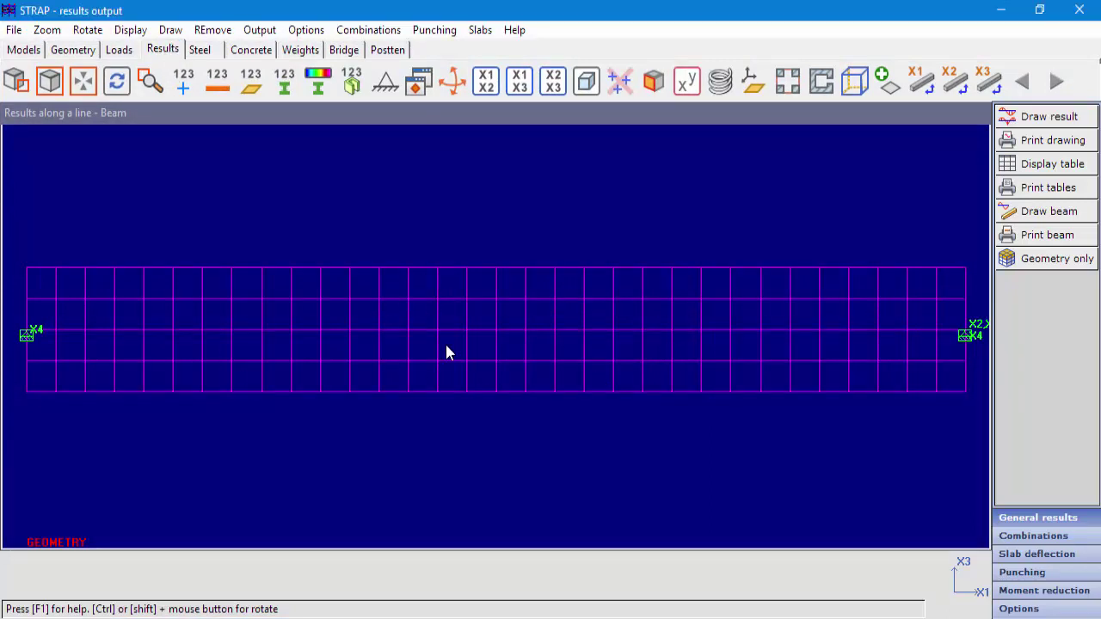
pyautogui.click(1036, 122)
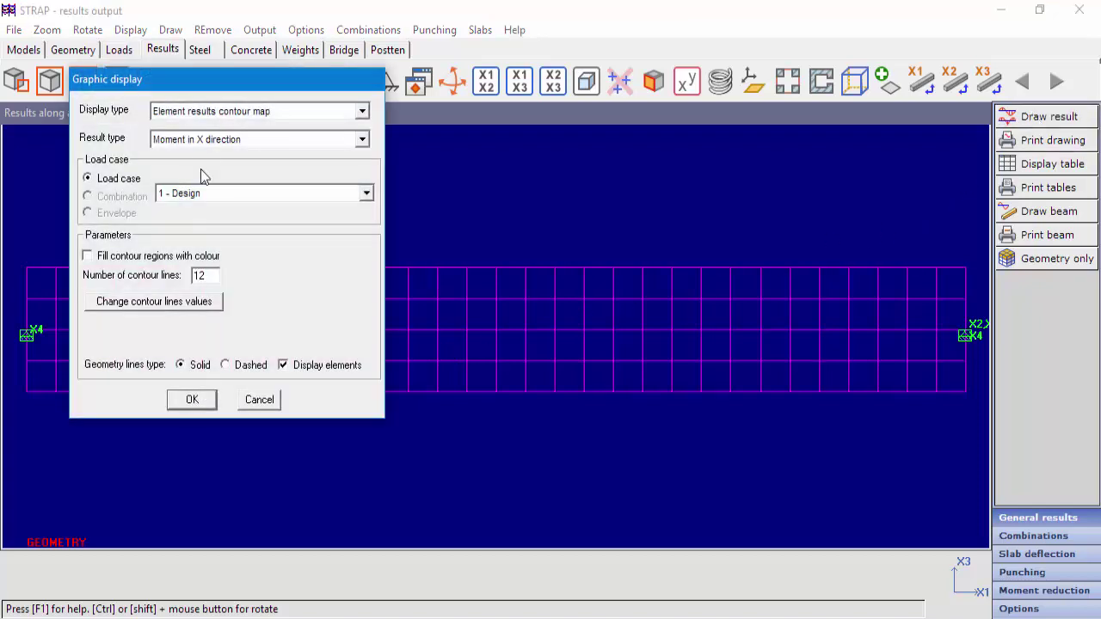
pyautogui.click(214, 119)
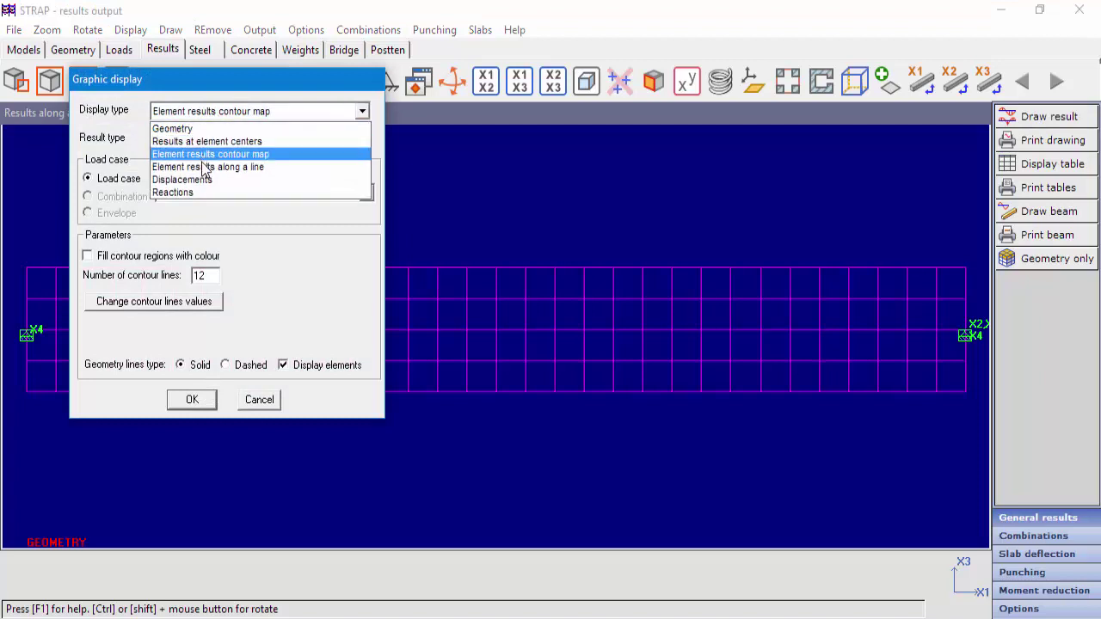
pyautogui.click(239, 168)
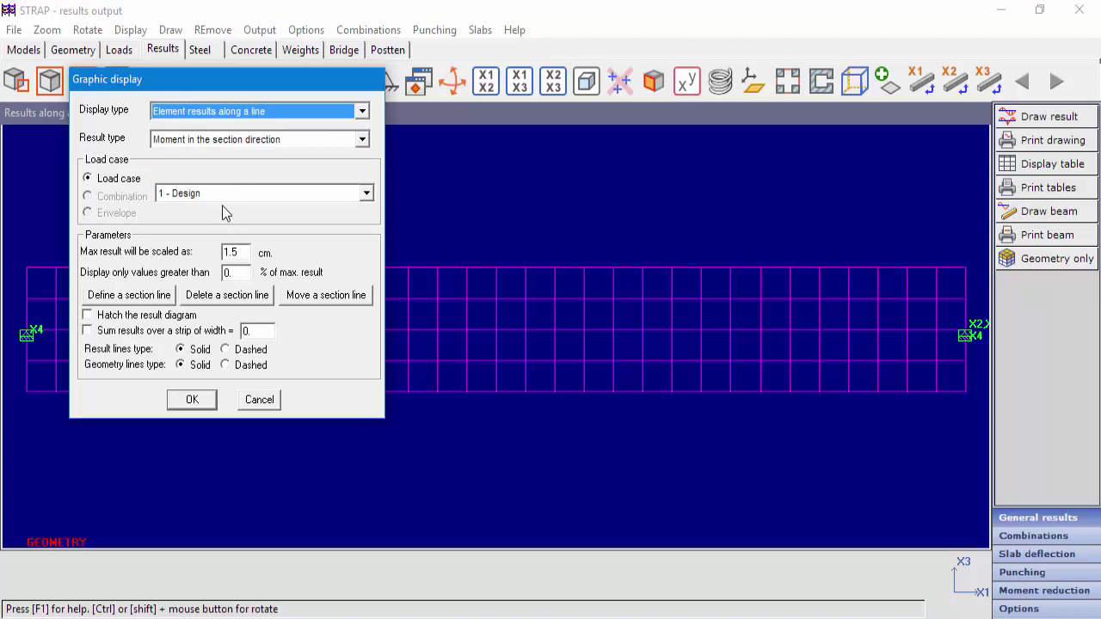
# - Define a section line parallel to the X1-X2 plane as a strip from a bottom-edge node to the top-edge node above it
pyautogui.click(125, 298)
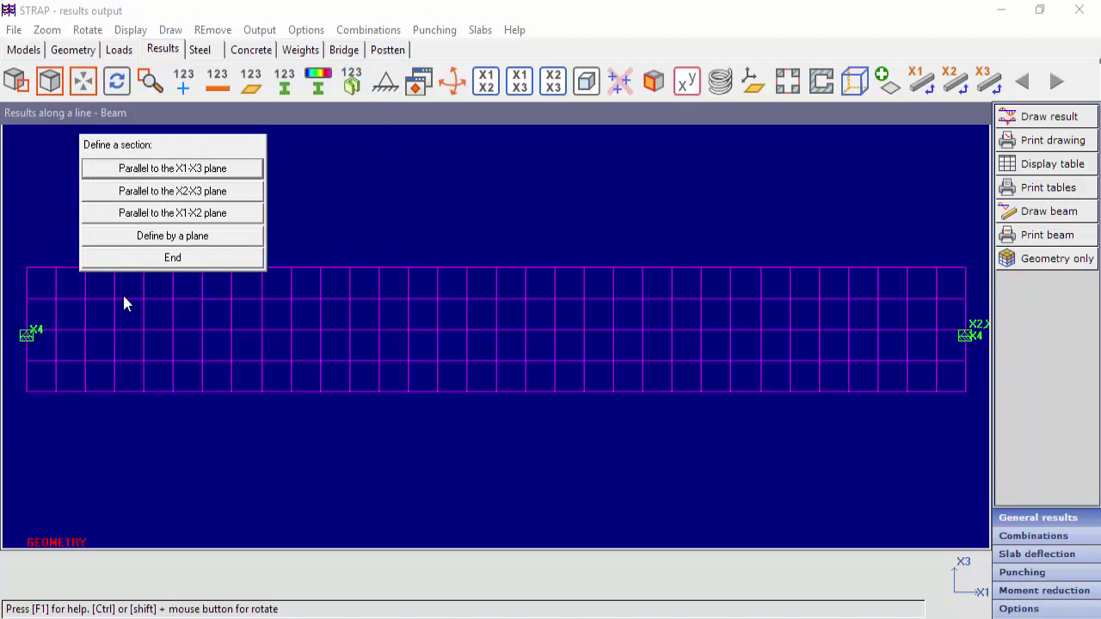
pyautogui.click(150, 219)
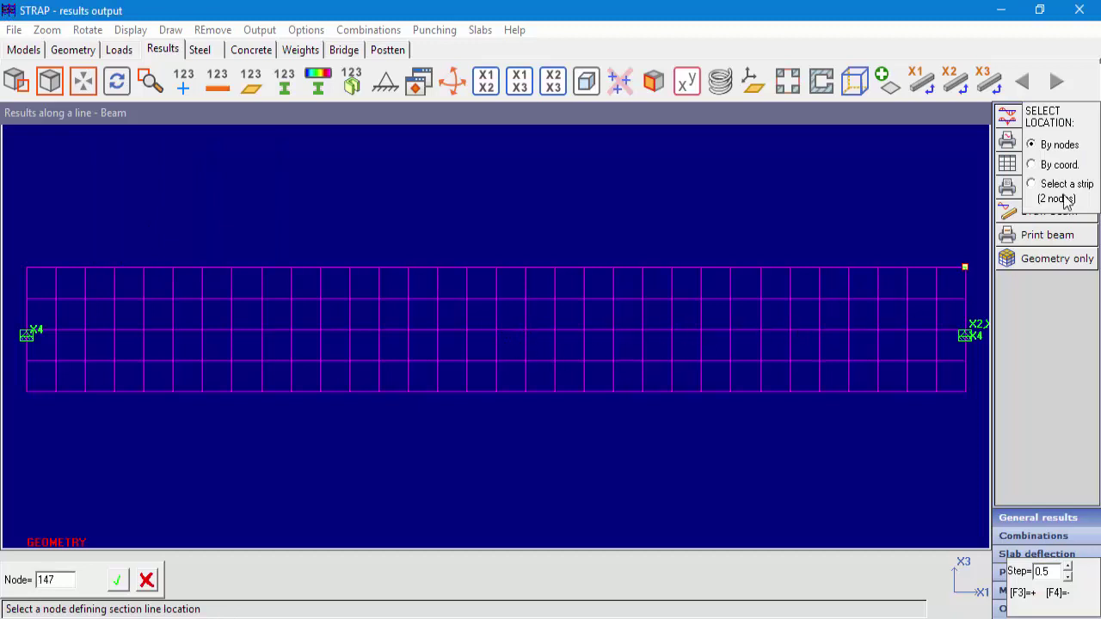
pyautogui.click(1032, 185)
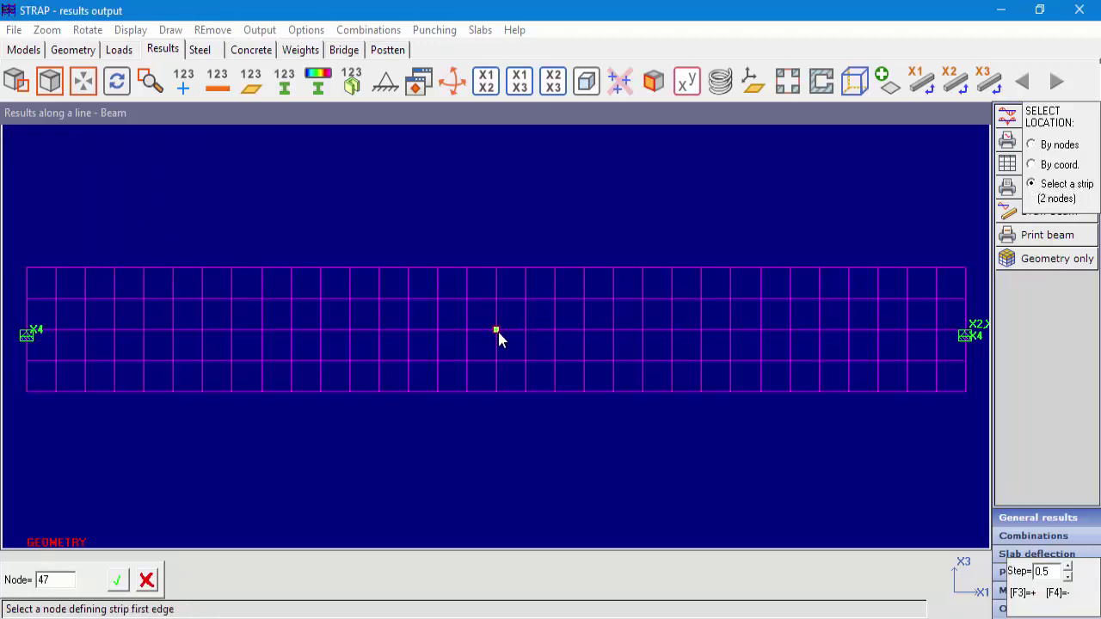
pyautogui.click(468, 396)
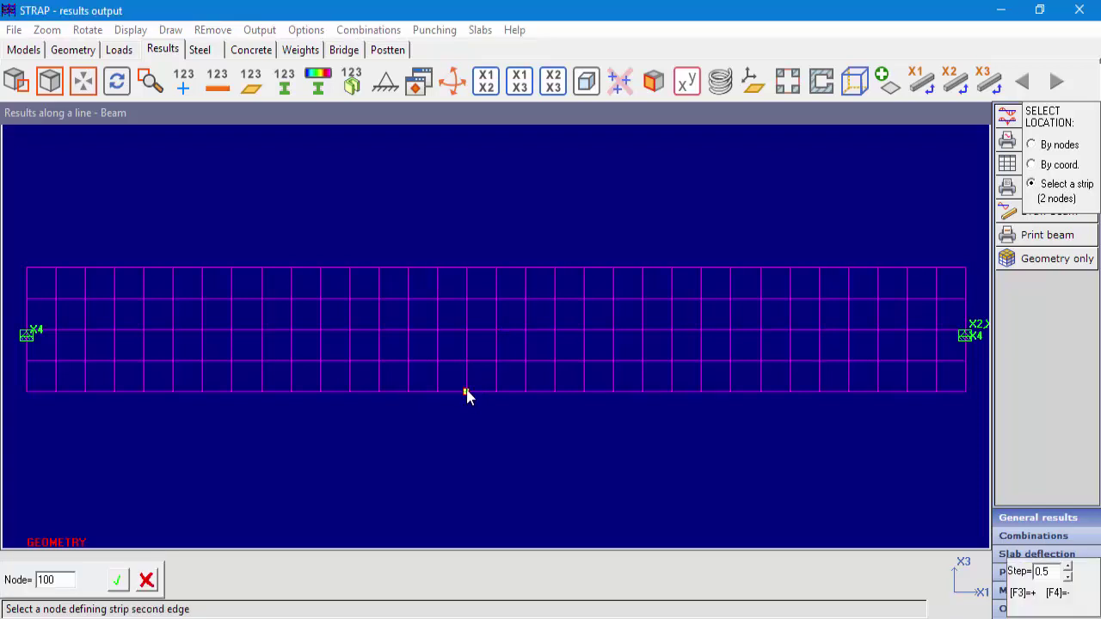
pyautogui.click(465, 268)
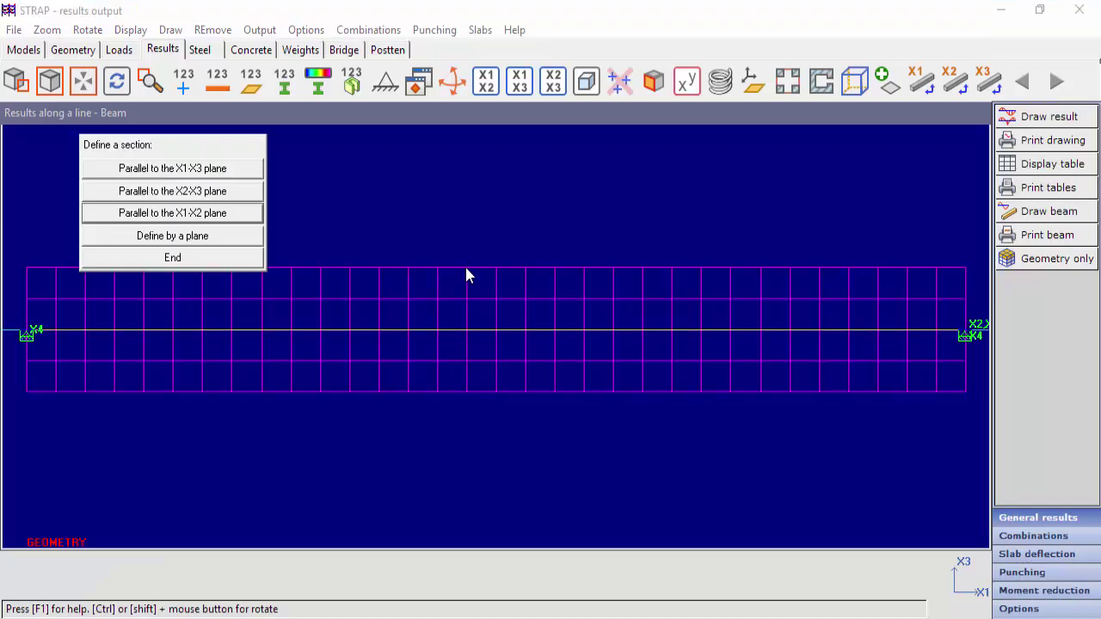
pyautogui.click(174, 259)
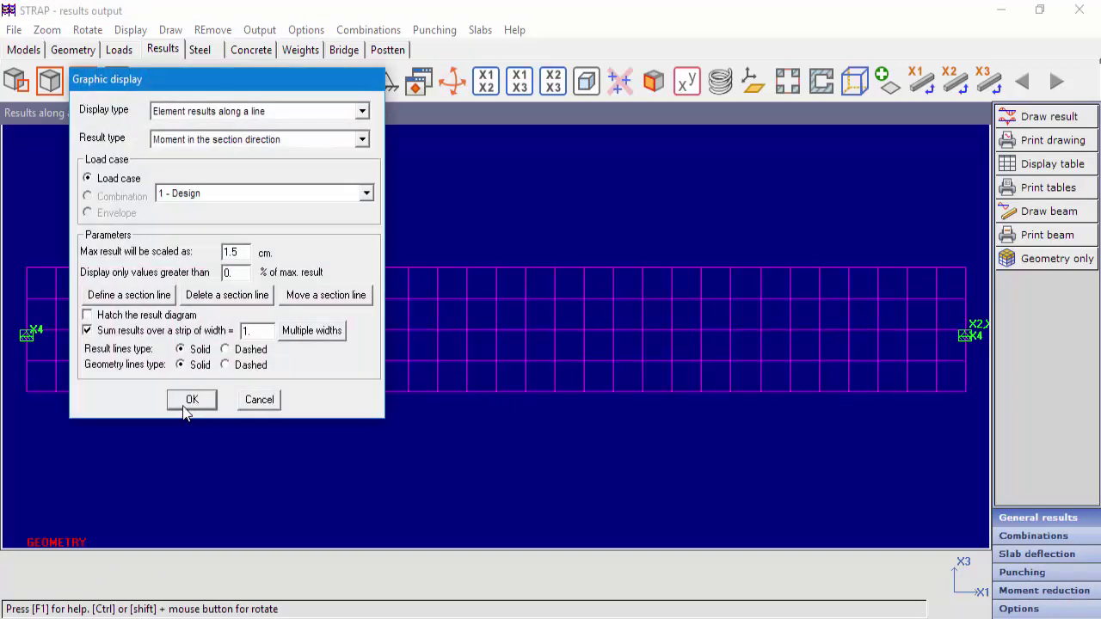
# - Draw the Strip in plane moment for the Design load case along the beam's section line, summed over a strip width of 1
pyautogui.click(213, 144)
pyautogui.scroll(-4, 232, 215)
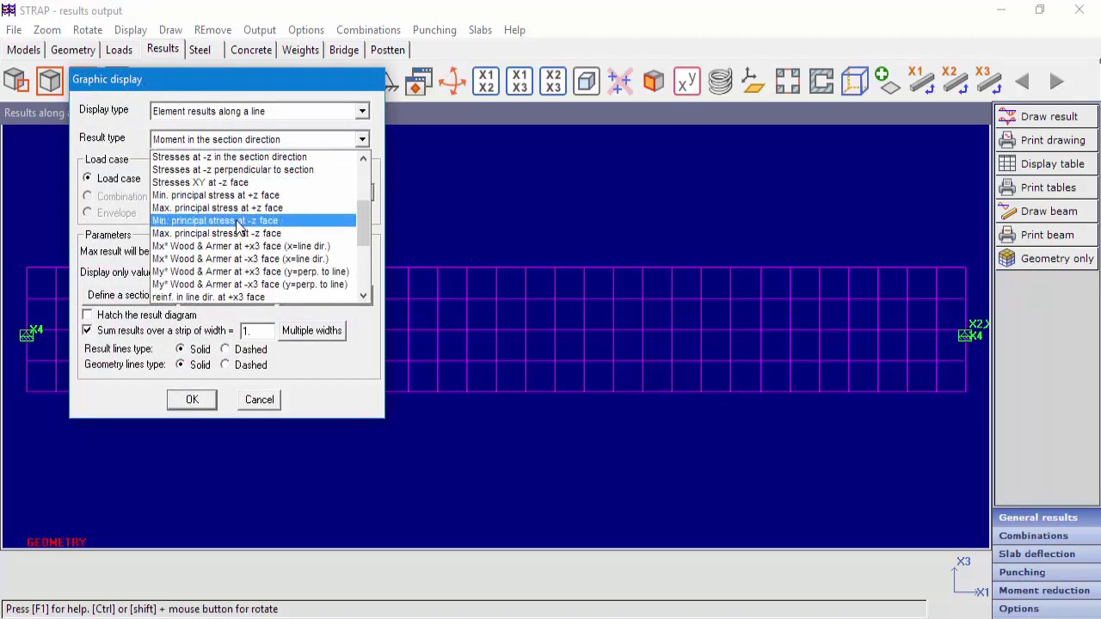
pyautogui.scroll(-4, 239, 225)
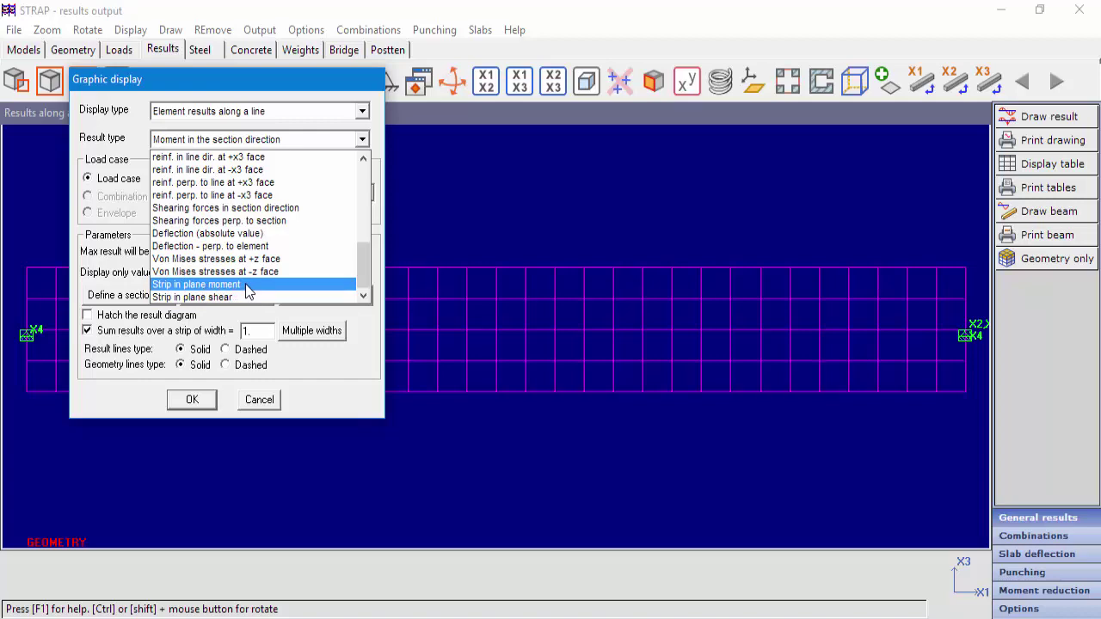
pyautogui.click(247, 287)
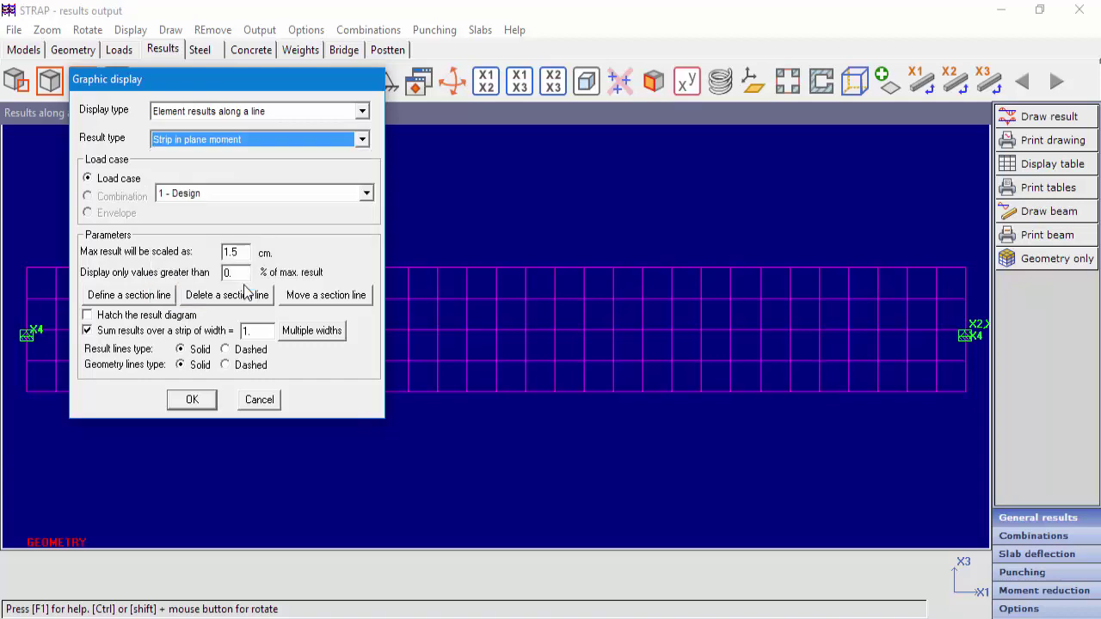
pyautogui.click(192, 400)
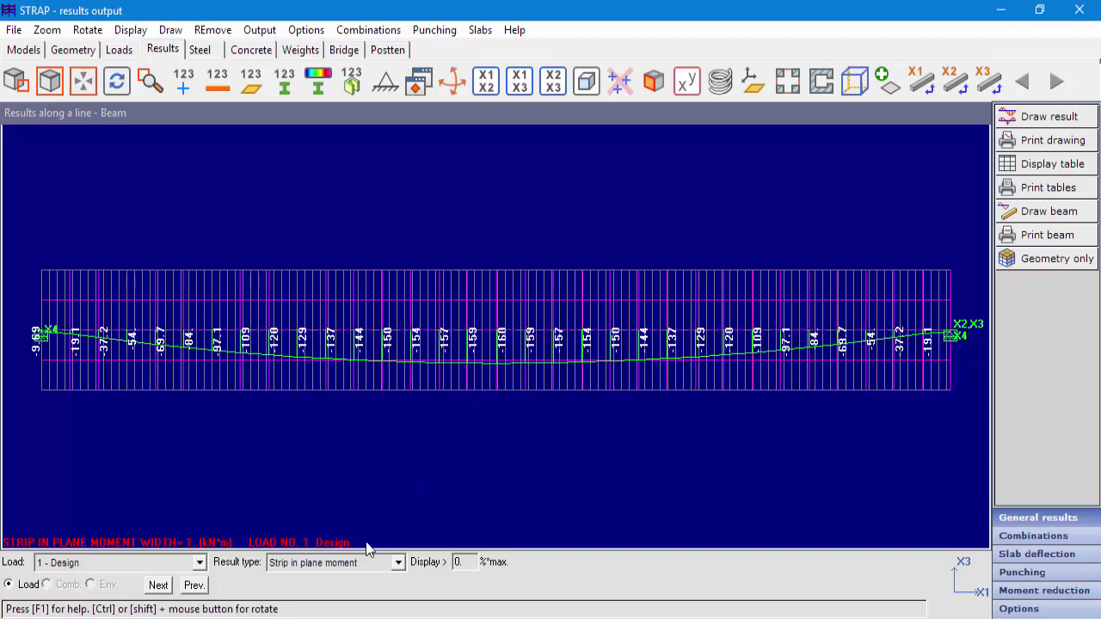
# - Display the Strip in plane shear along the beam's section line and inspect the diagram near the X4 support up close
pyautogui.click(334, 563)
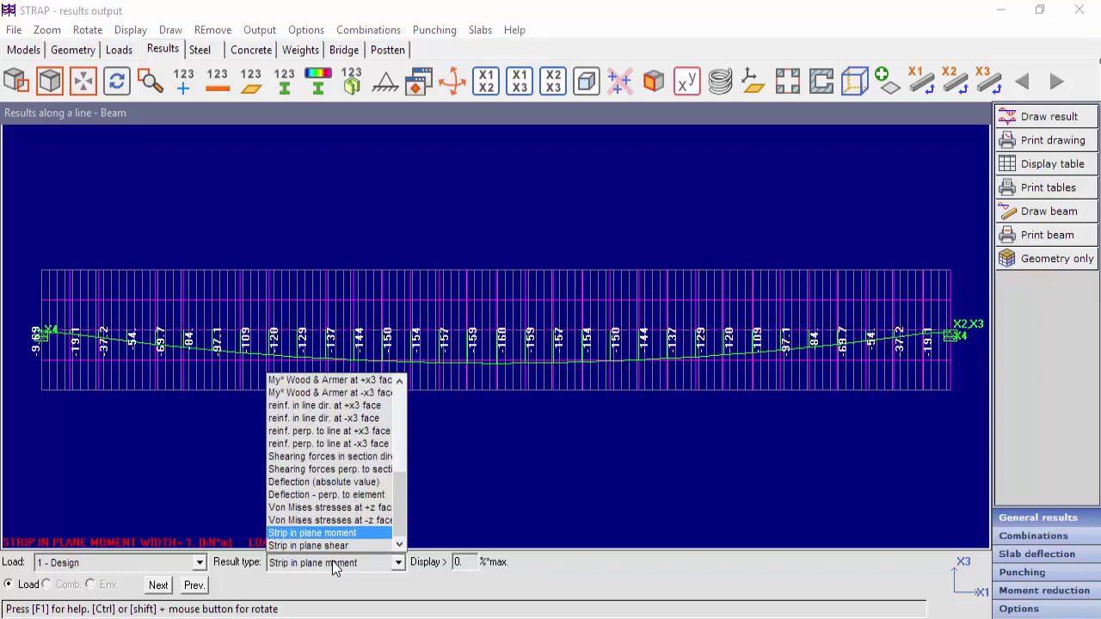
pyautogui.click(325, 547)
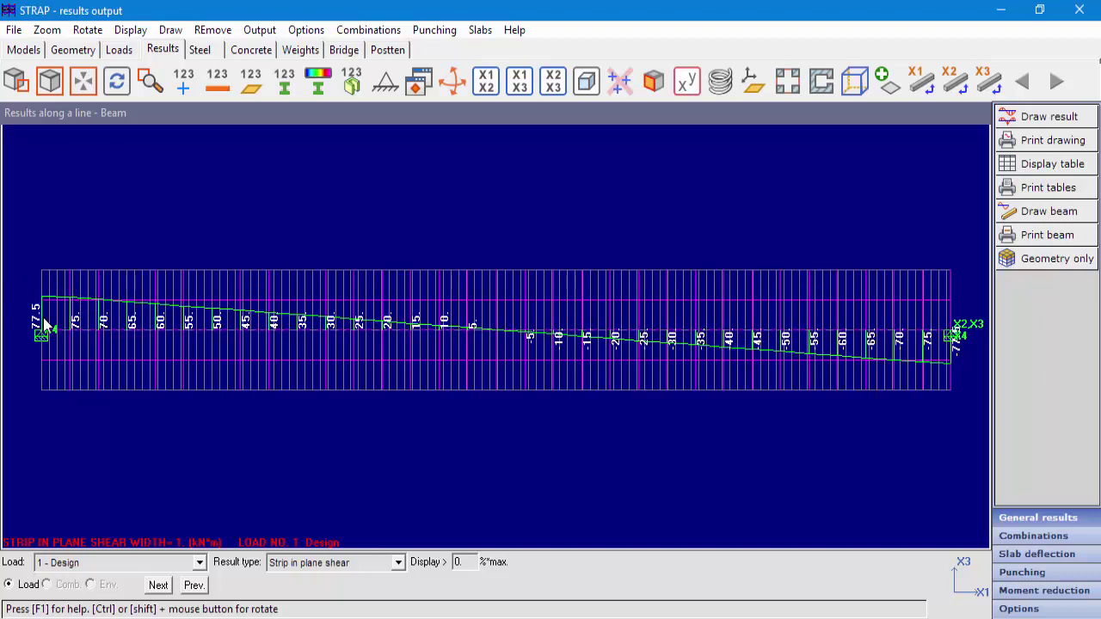
pyautogui.click(26, 93)
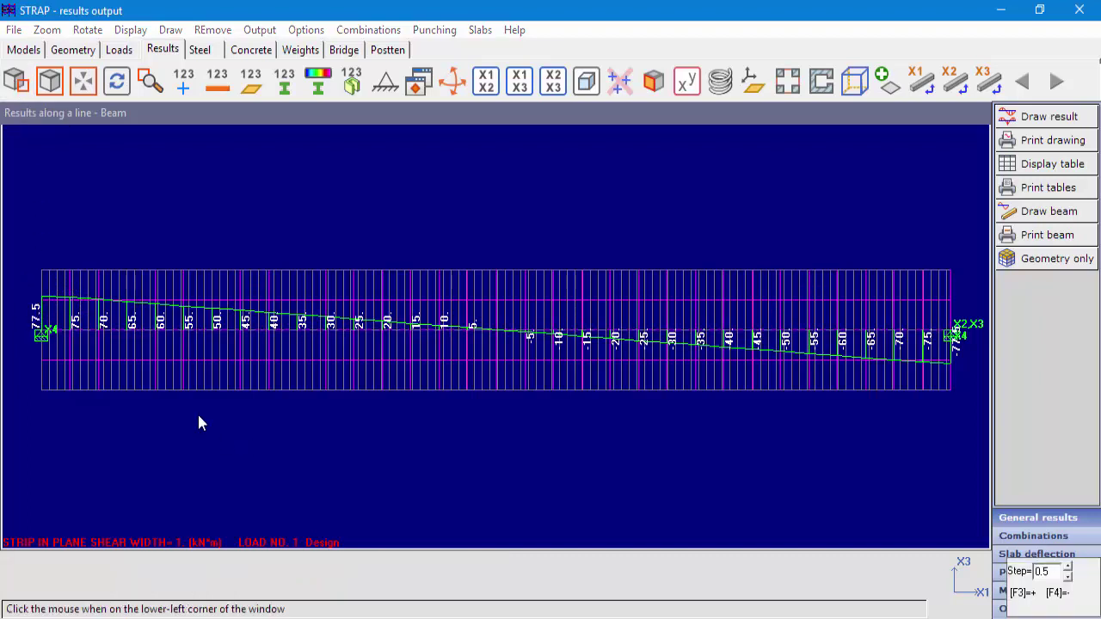
pyautogui.click(9, 243)
pyautogui.click(244, 448)
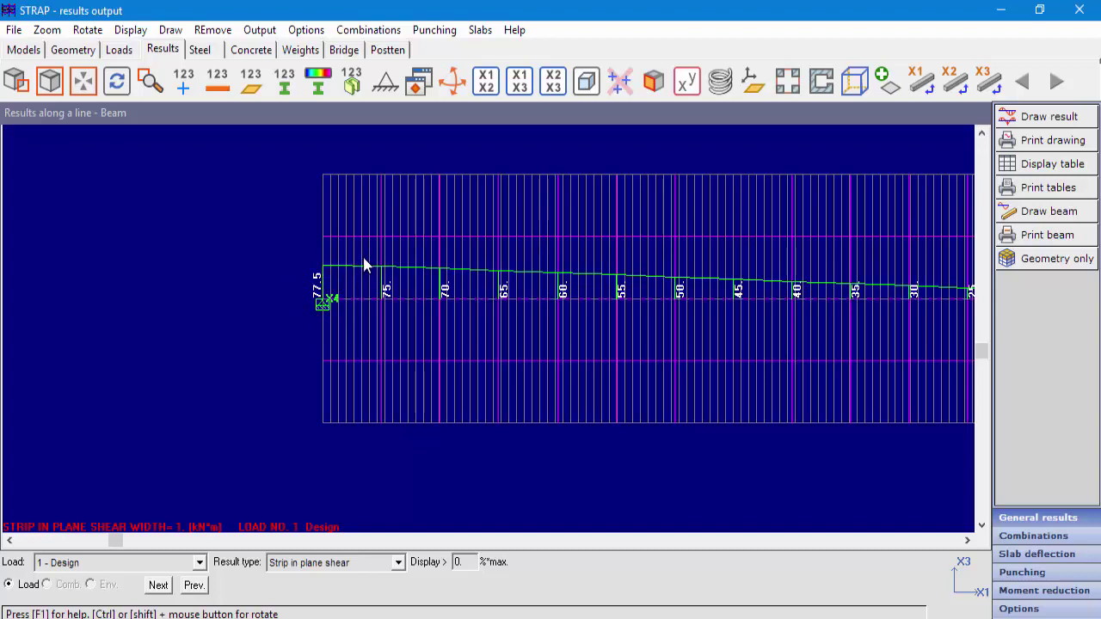
pyautogui.scroll(-2, 336, 263)
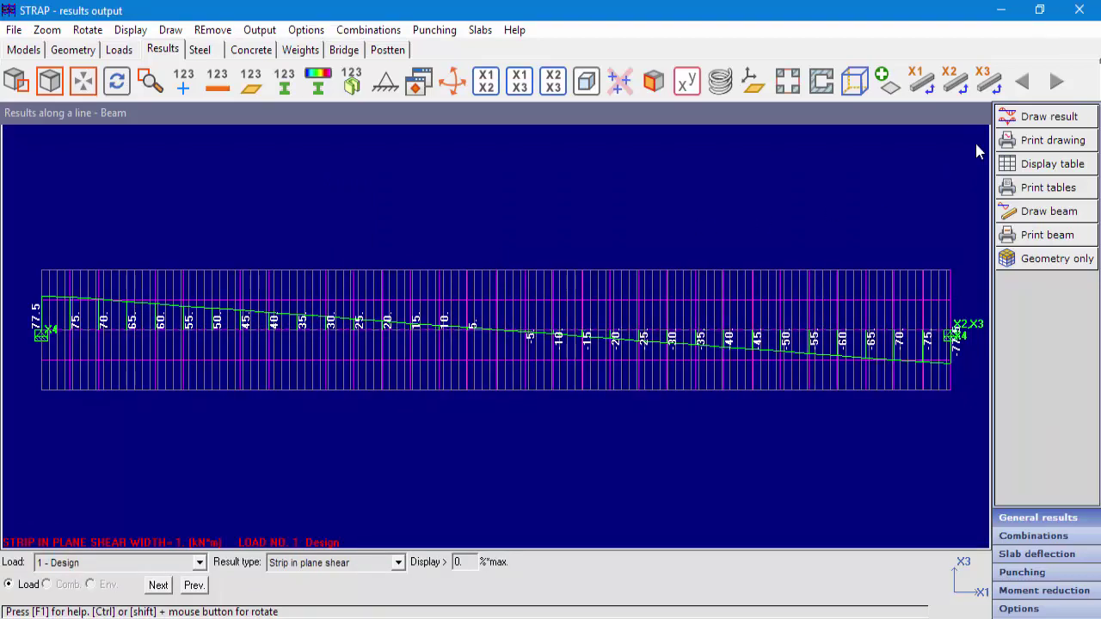
# - Delete the section line running along the beam's mid-height
pyautogui.click(1040, 115)
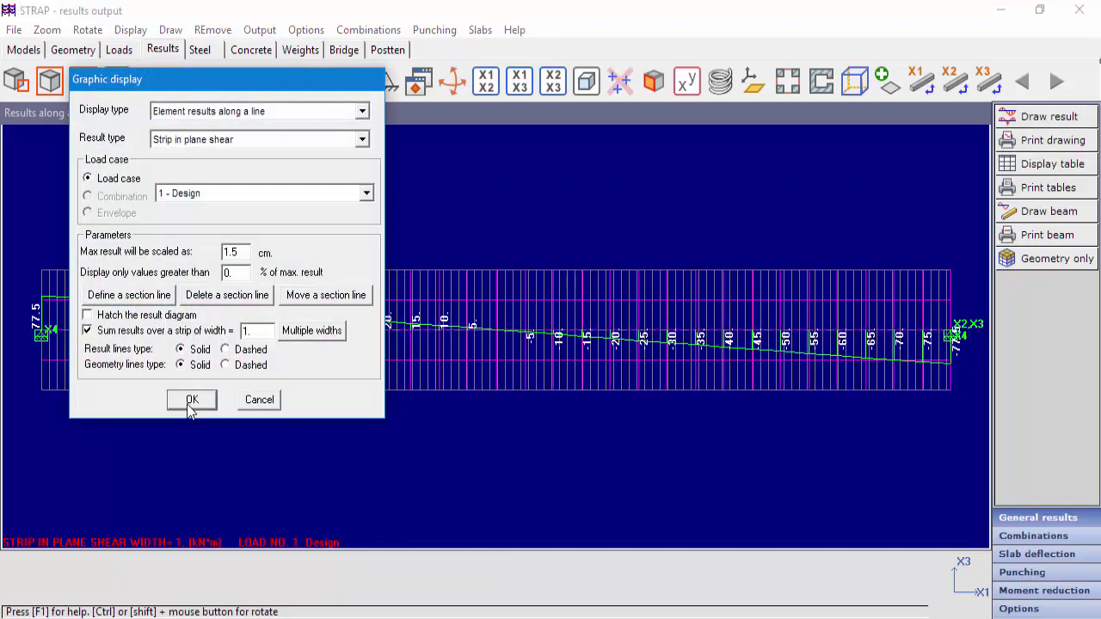
pyautogui.click(227, 295)
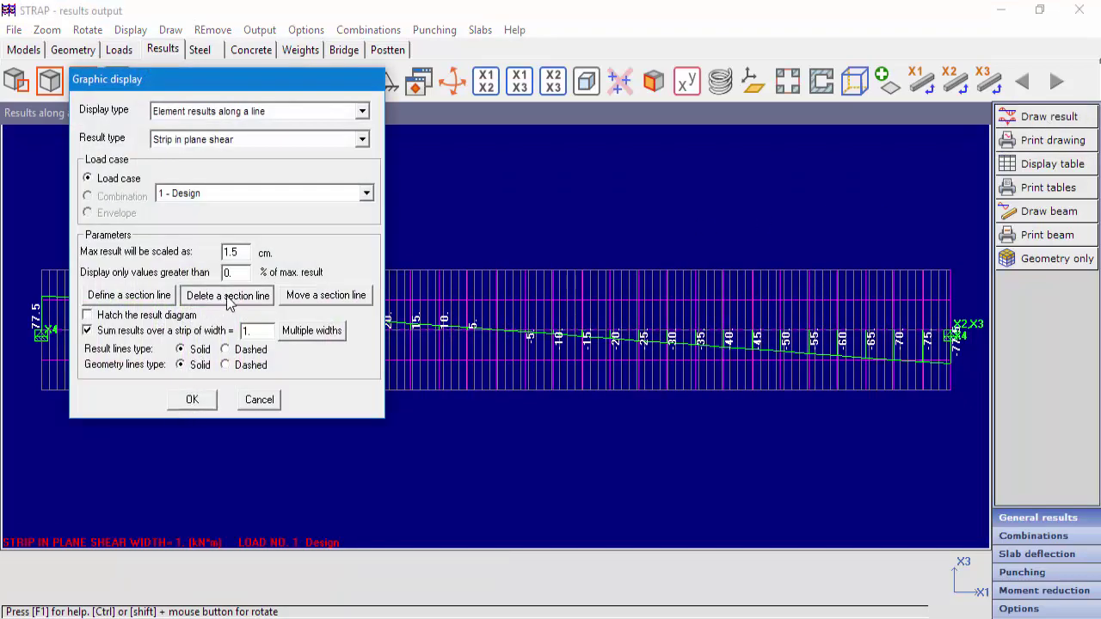
pyautogui.click(499, 333)
pyautogui.click(515, 373)
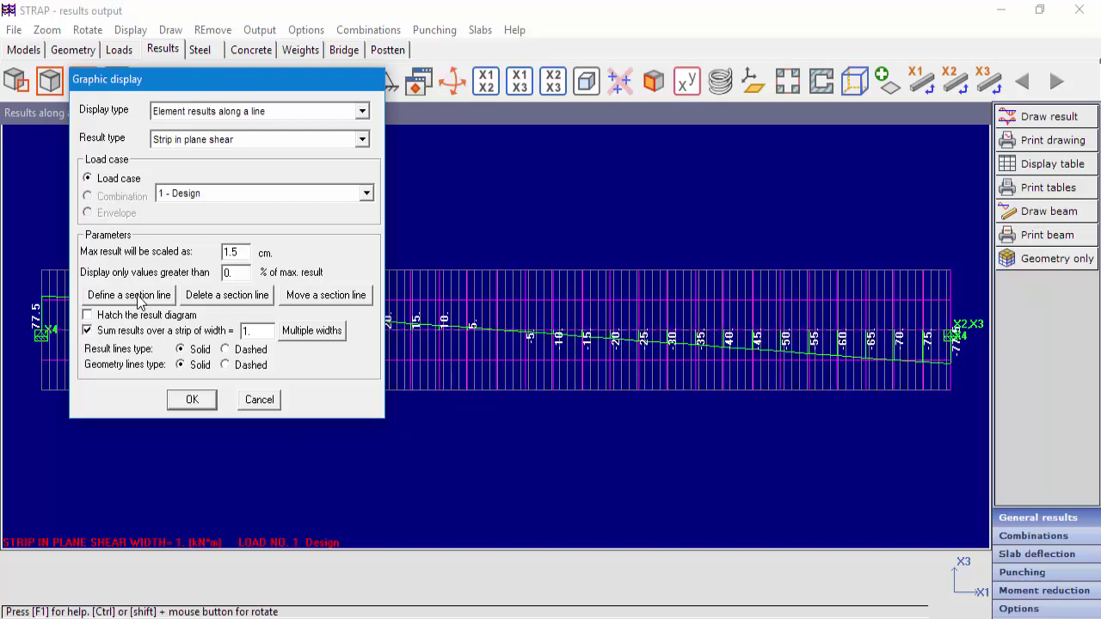
# - Define a section line parallel to the X2-X3 plane through the node at the centre of the beam, located by nodes
pyautogui.click(138, 295)
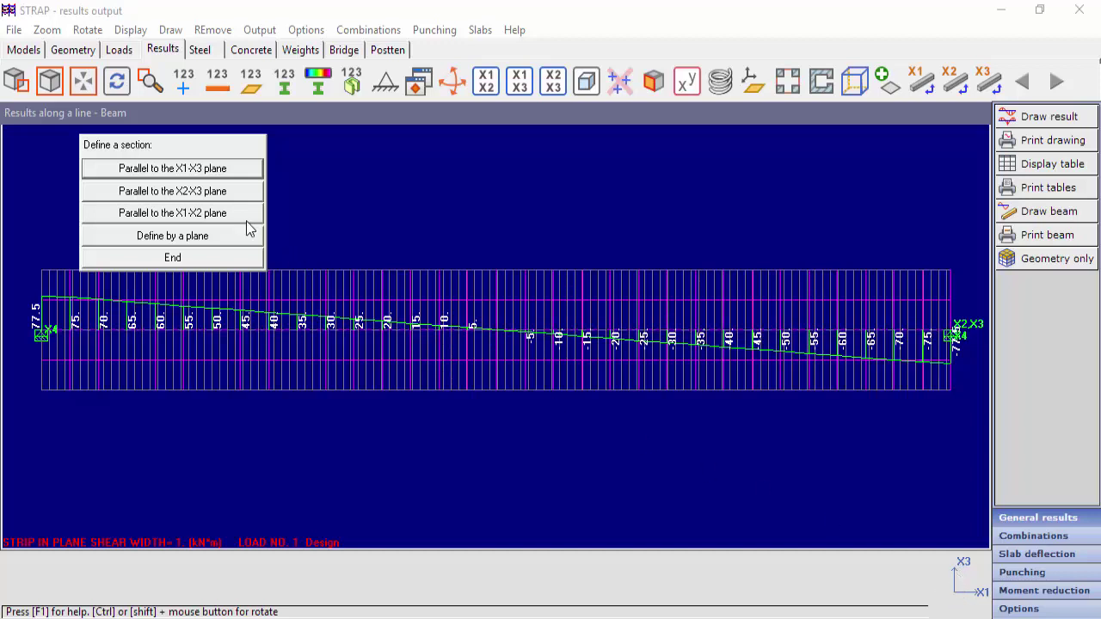
pyautogui.click(215, 193)
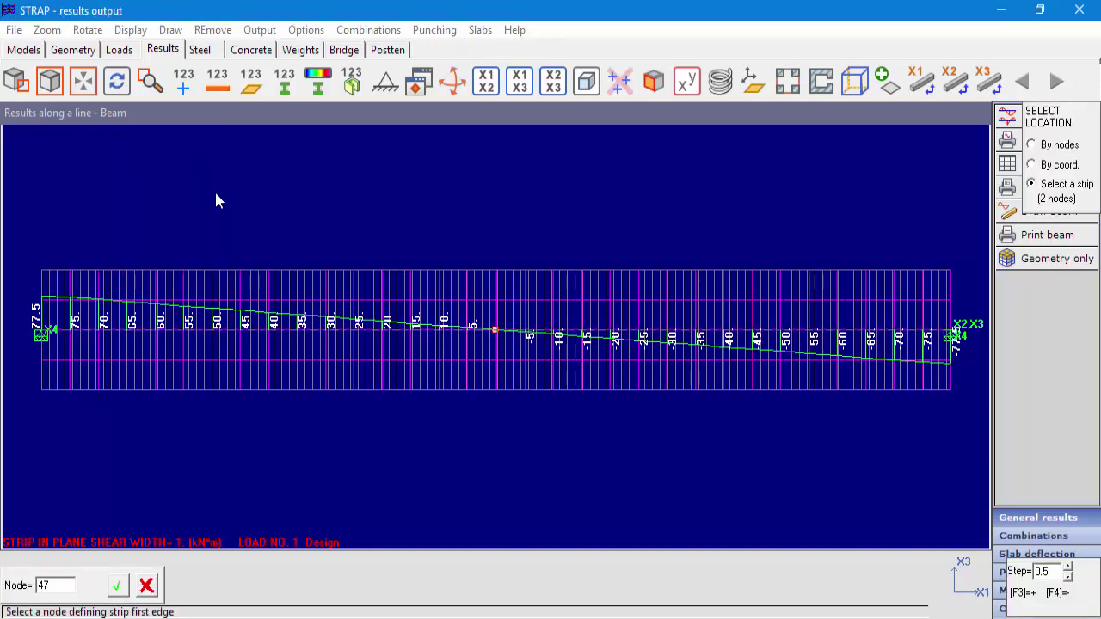
pyautogui.click(1058, 148)
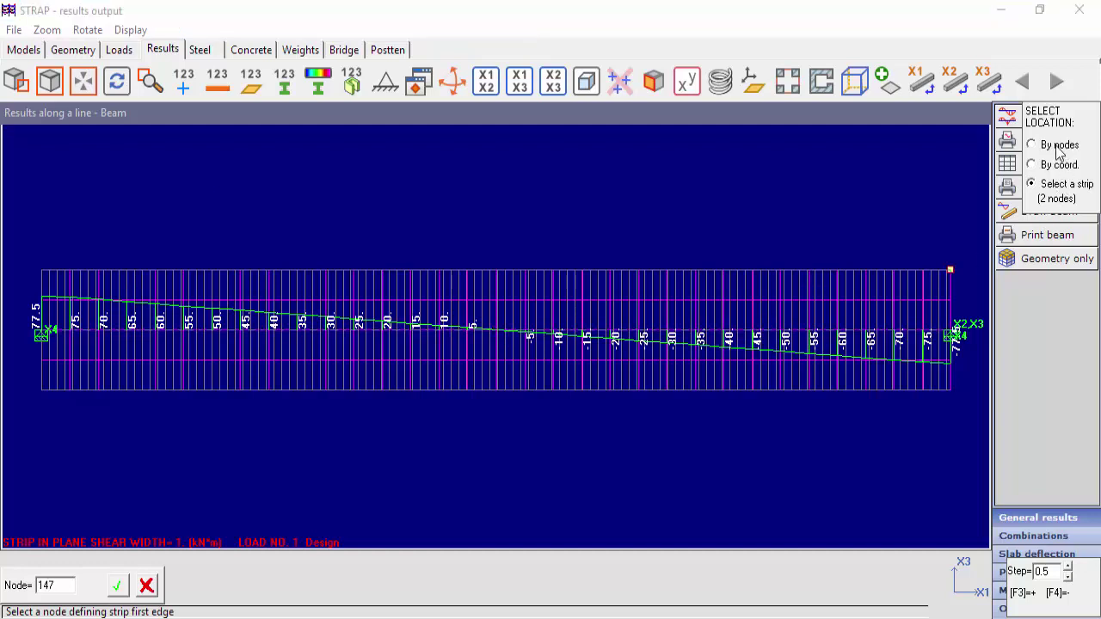
pyautogui.click(496, 334)
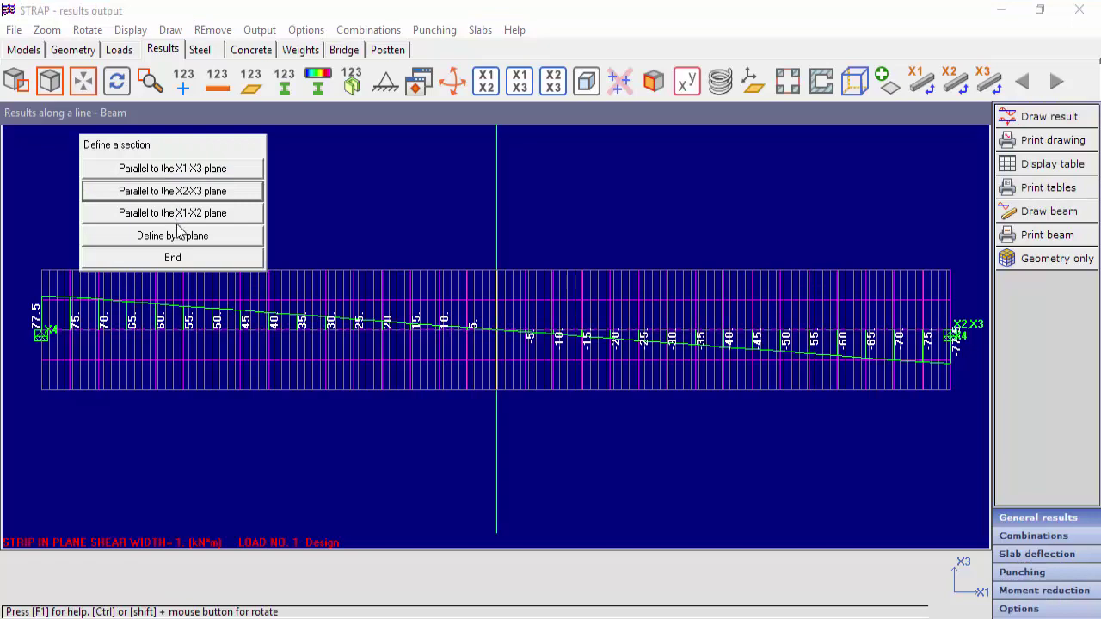
pyautogui.click(172, 258)
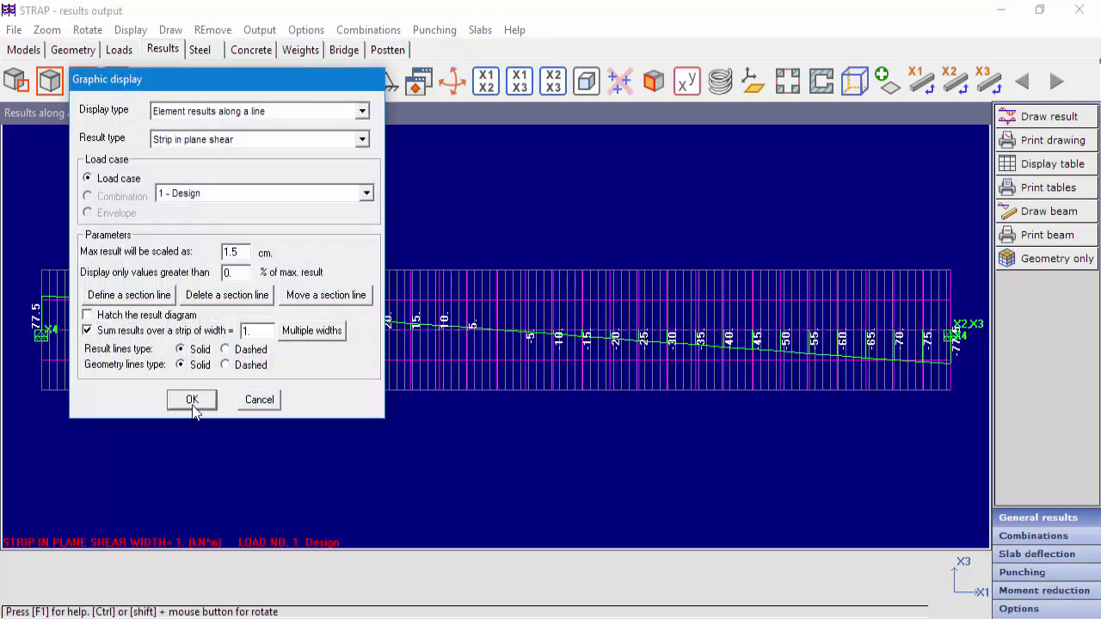
# - Draw Stresses at +z perpendicular to section for the Design load case along the midspan line, without summing over a strip width
pyautogui.click(217, 146)
pyautogui.scroll(5, 215, 144)
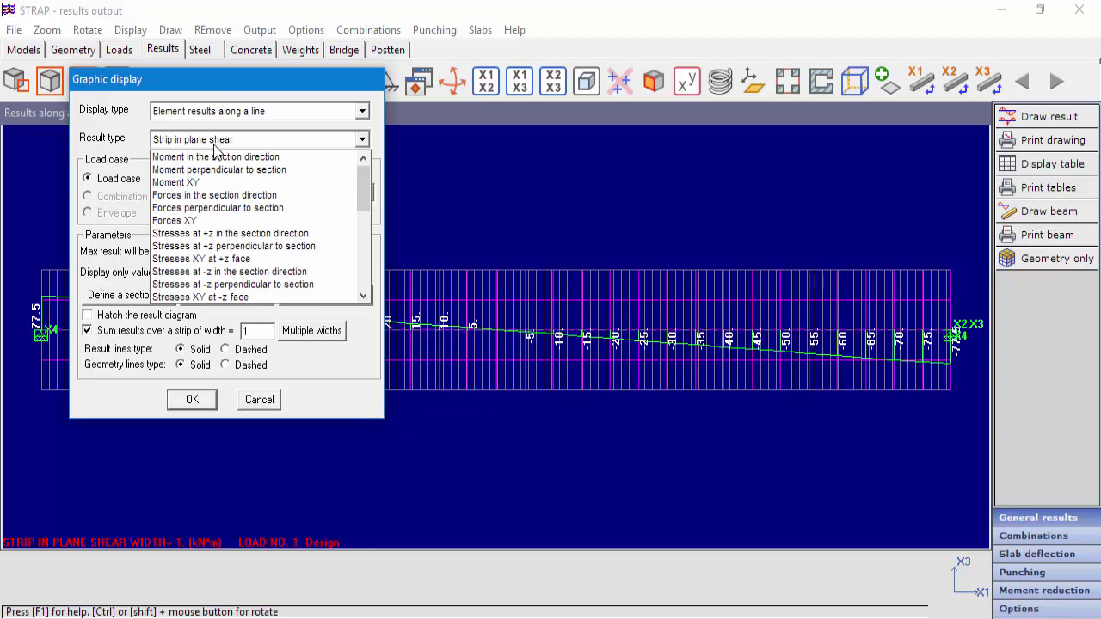
pyautogui.click(226, 247)
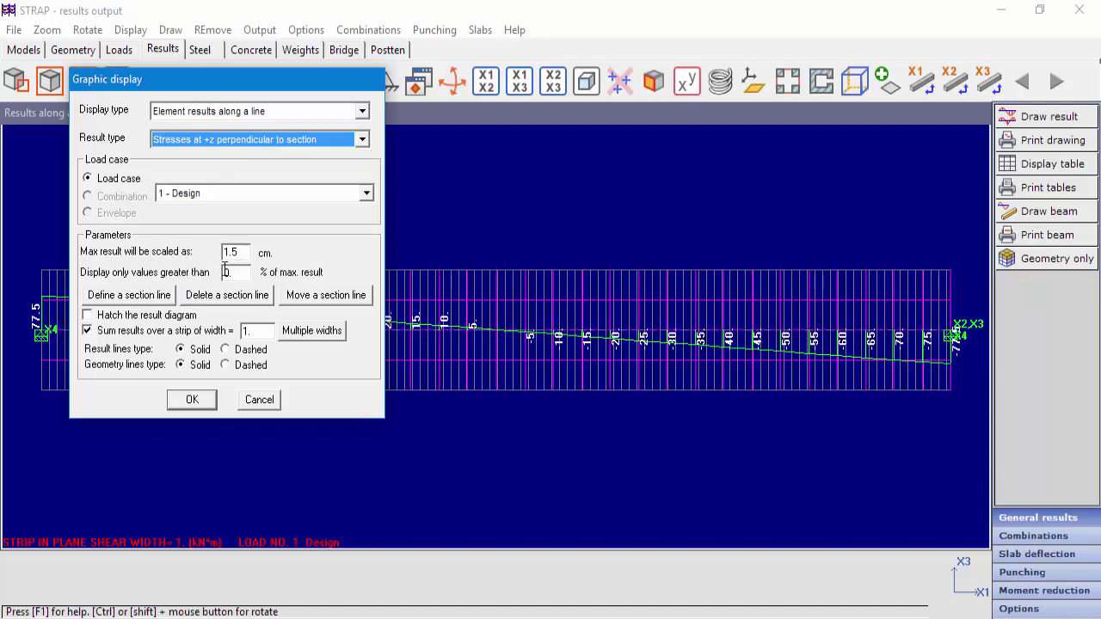
pyautogui.click(87, 331)
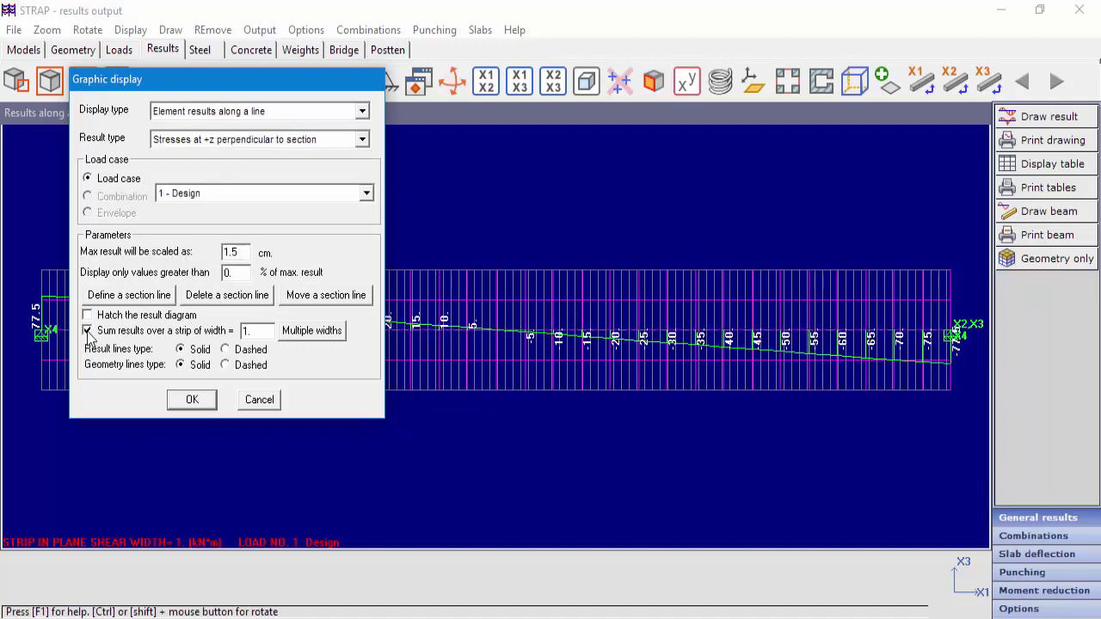
pyautogui.click(191, 400)
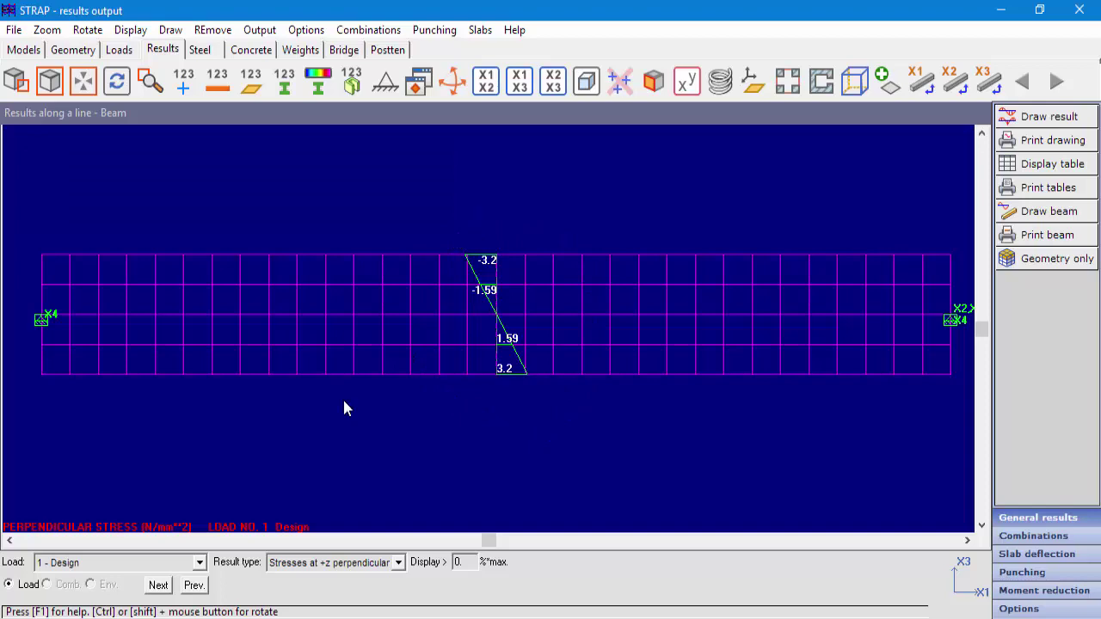
# - Open the geometry of the model "Results along a line - wall"
pyautogui.click(25, 50)
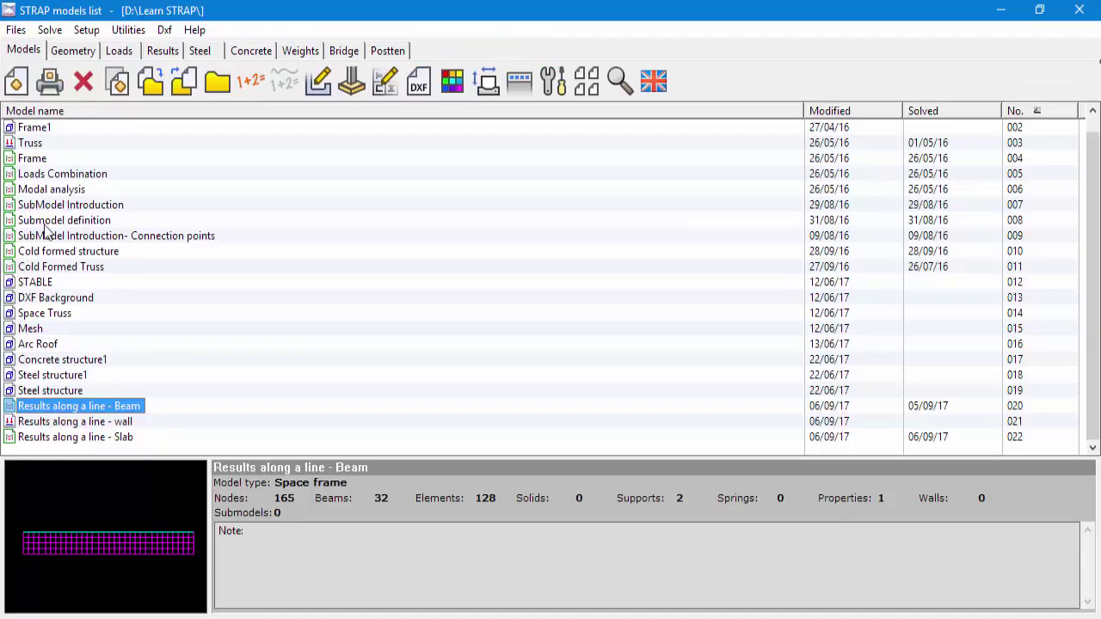
pyautogui.click(98, 422)
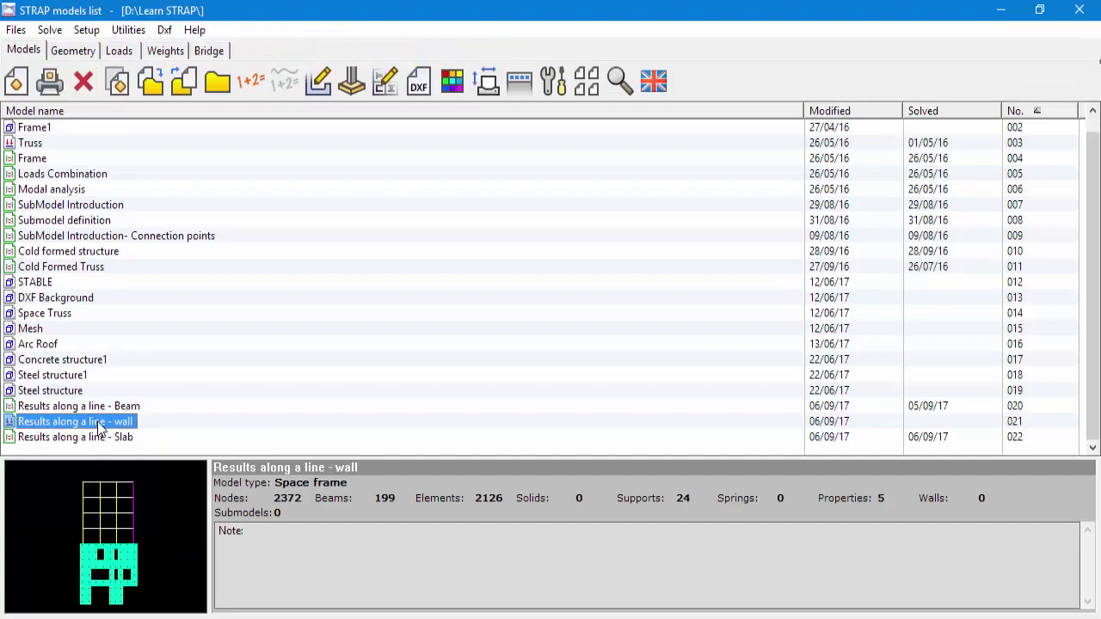
pyautogui.click(82, 53)
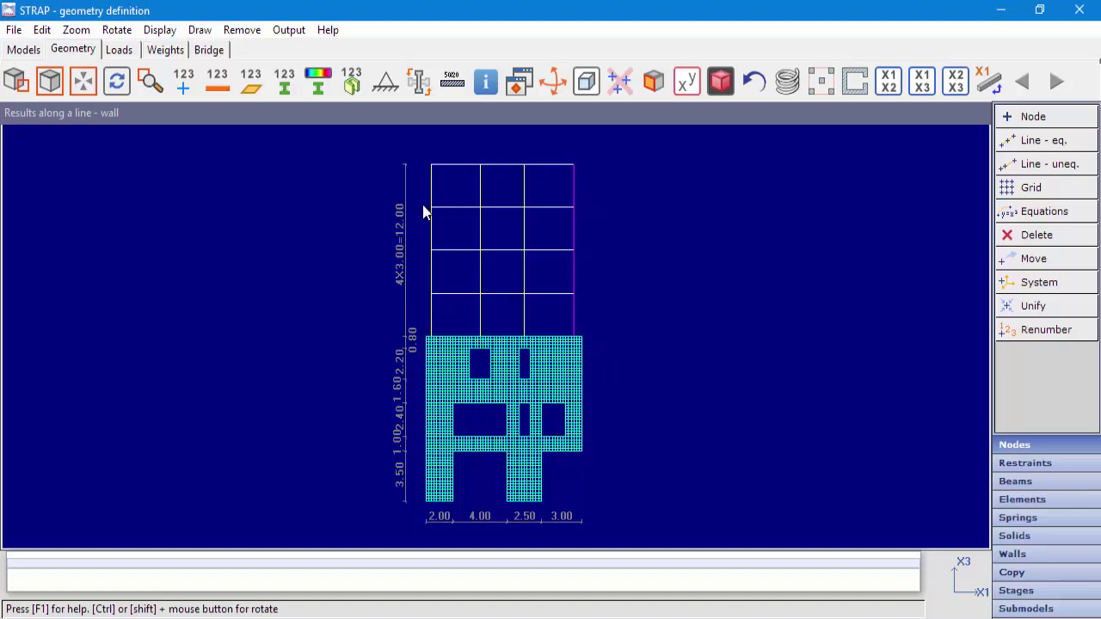
# - Display the Design Vertical loads case on the wall model and view its full height
pyautogui.click(119, 50)
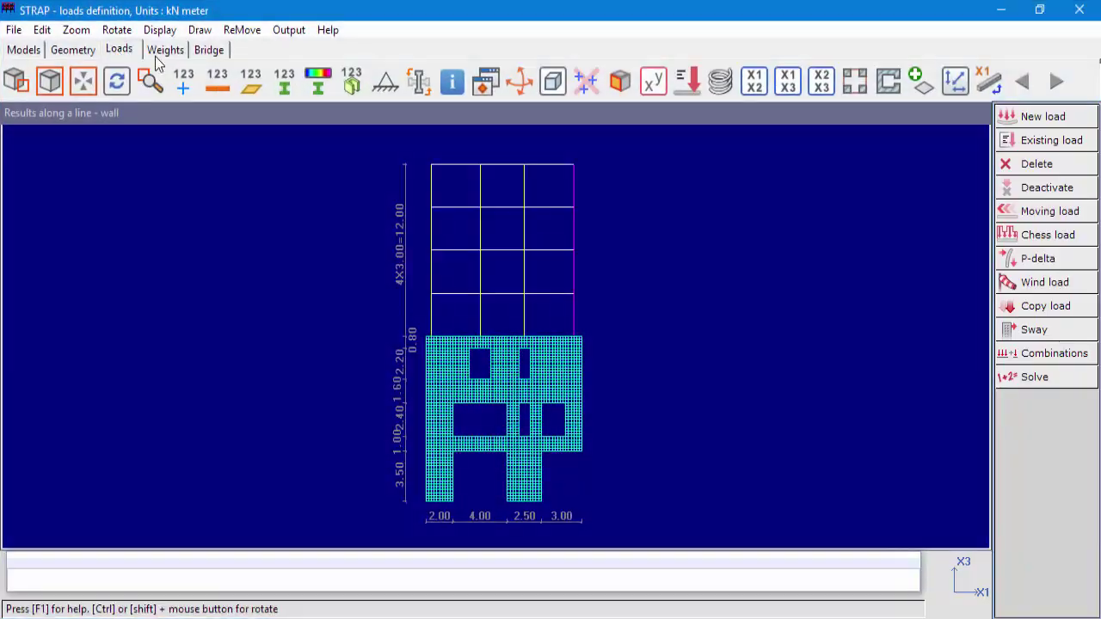
pyautogui.click(1052, 142)
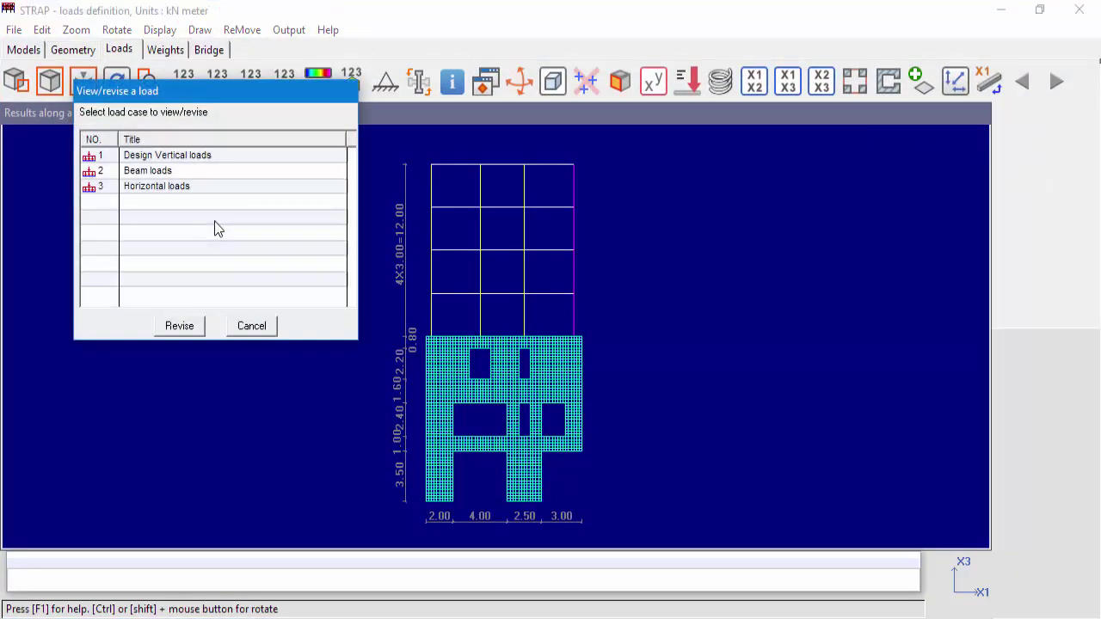
pyautogui.click(107, 156)
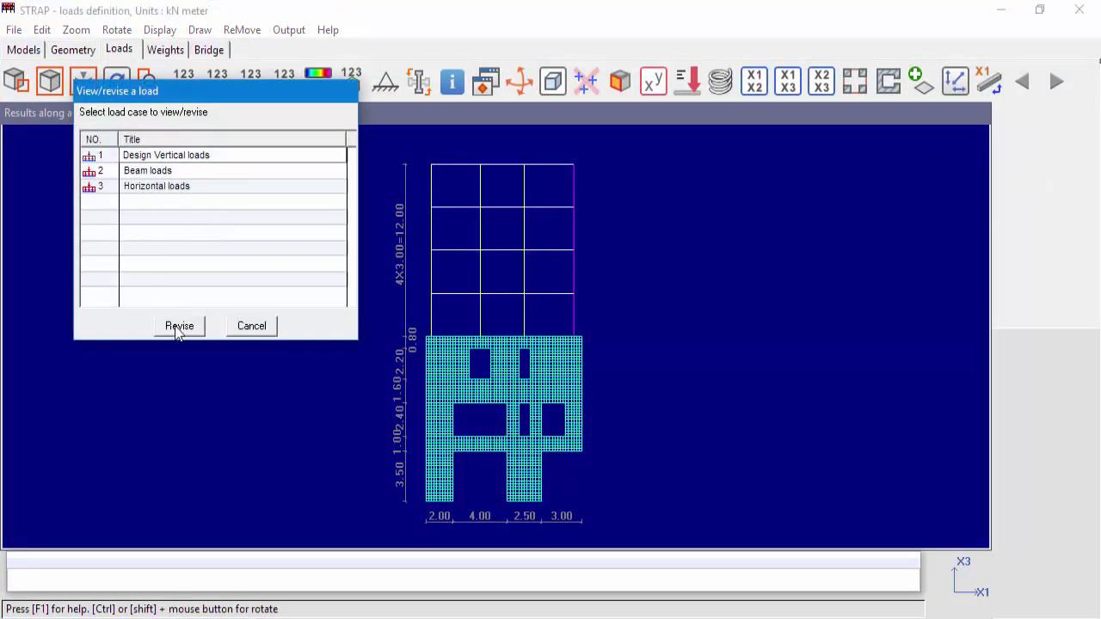
pyautogui.click(179, 326)
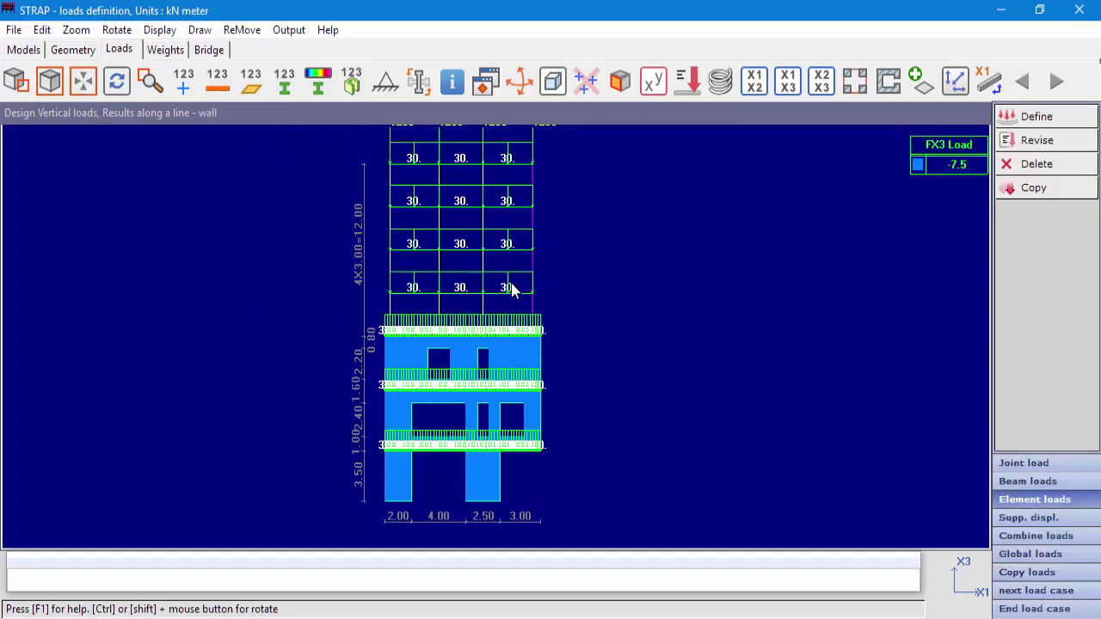
pyautogui.scroll(2, 511, 310)
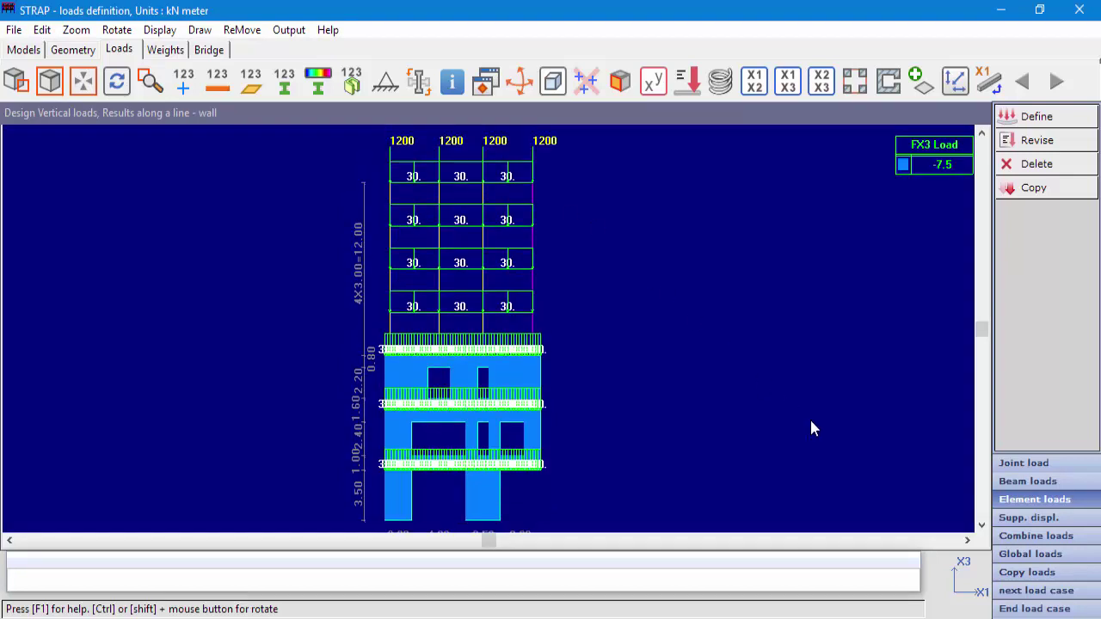
# - Inspect the Beam loads case up close around the wall's lower opening, and display the Horizontal loads case
pyautogui.click(1041, 592)
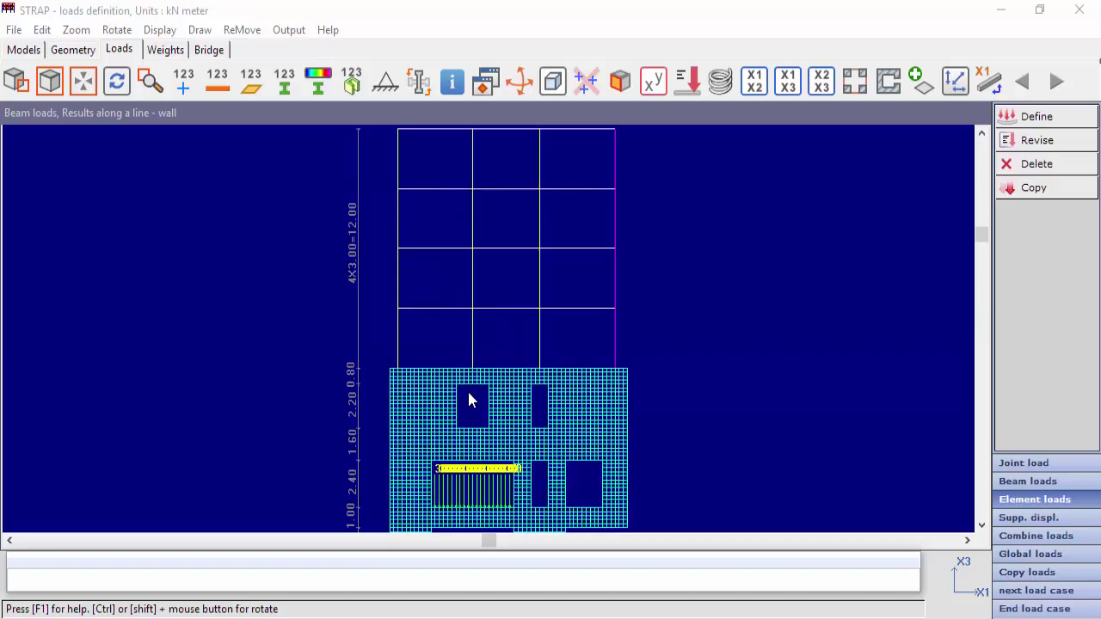
pyautogui.scroll(5, 469, 398)
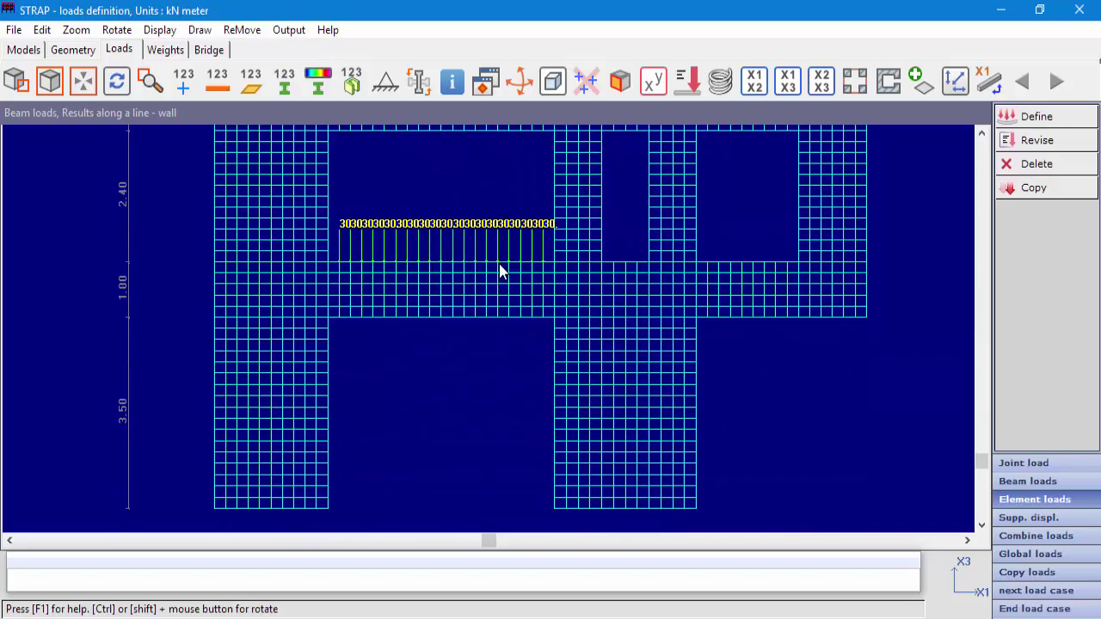
pyautogui.scroll(1, 486, 288)
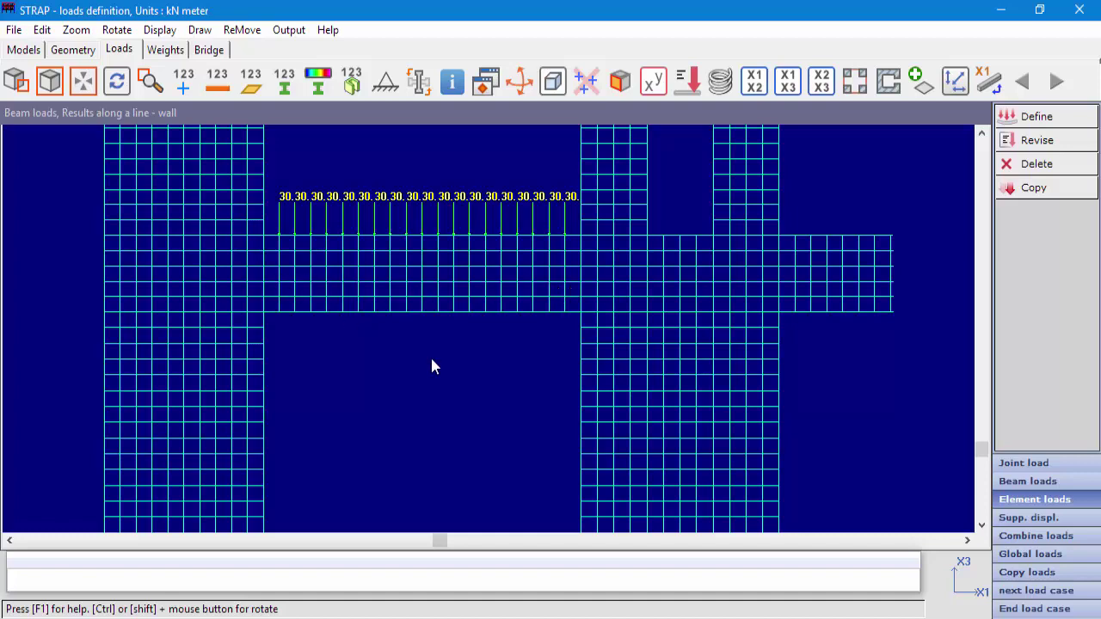
pyautogui.click(1039, 593)
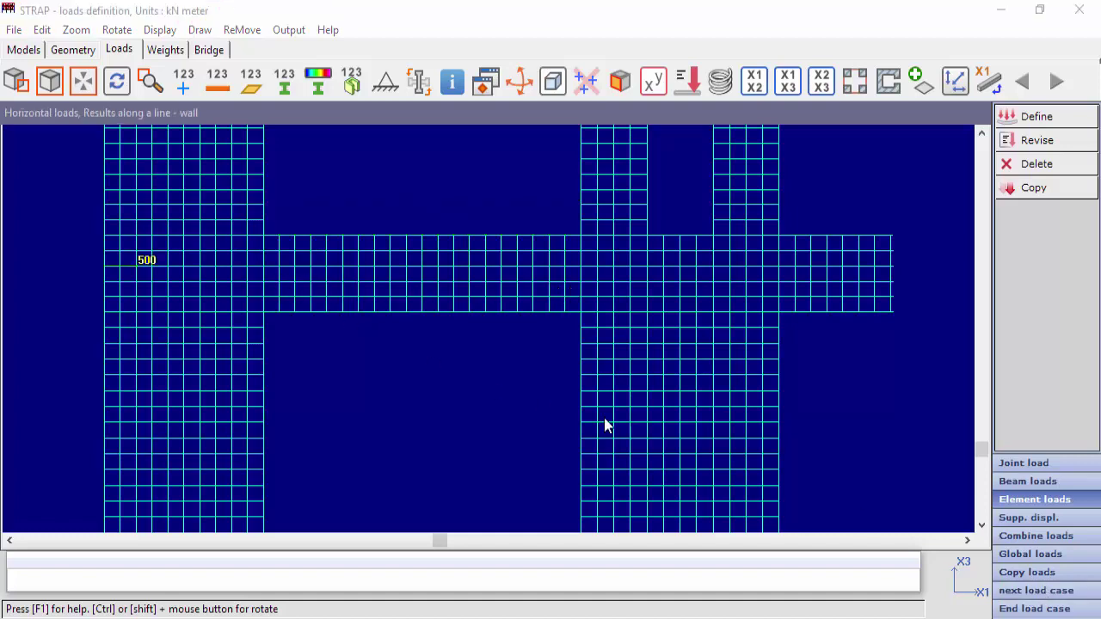
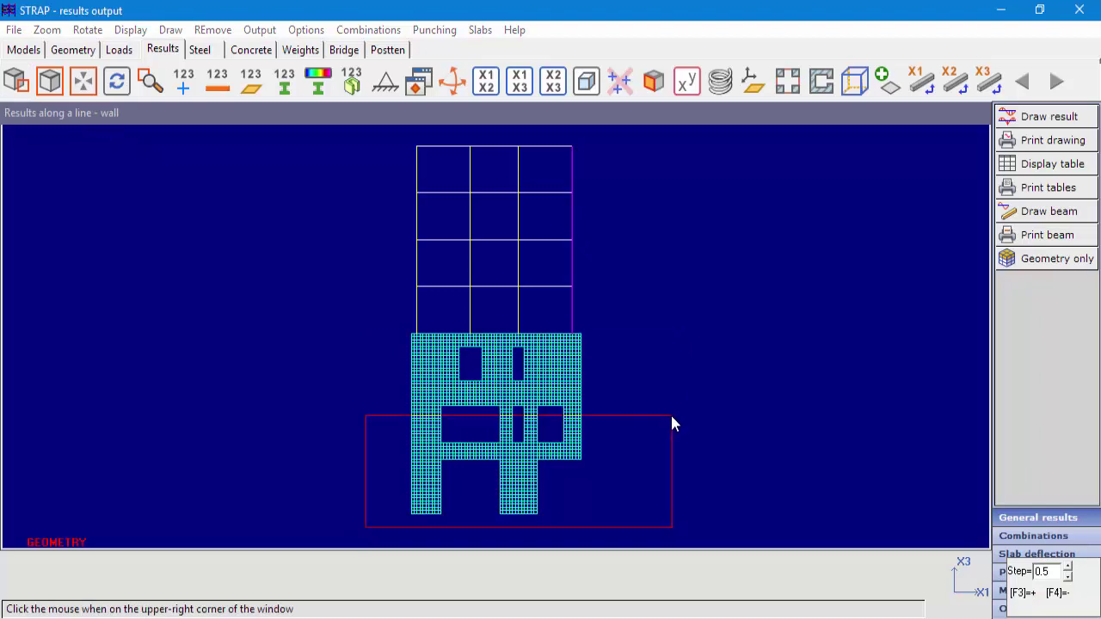
# - Set the result drawing of the wall's lower part to Element results along a line
pyautogui.click(672, 421)
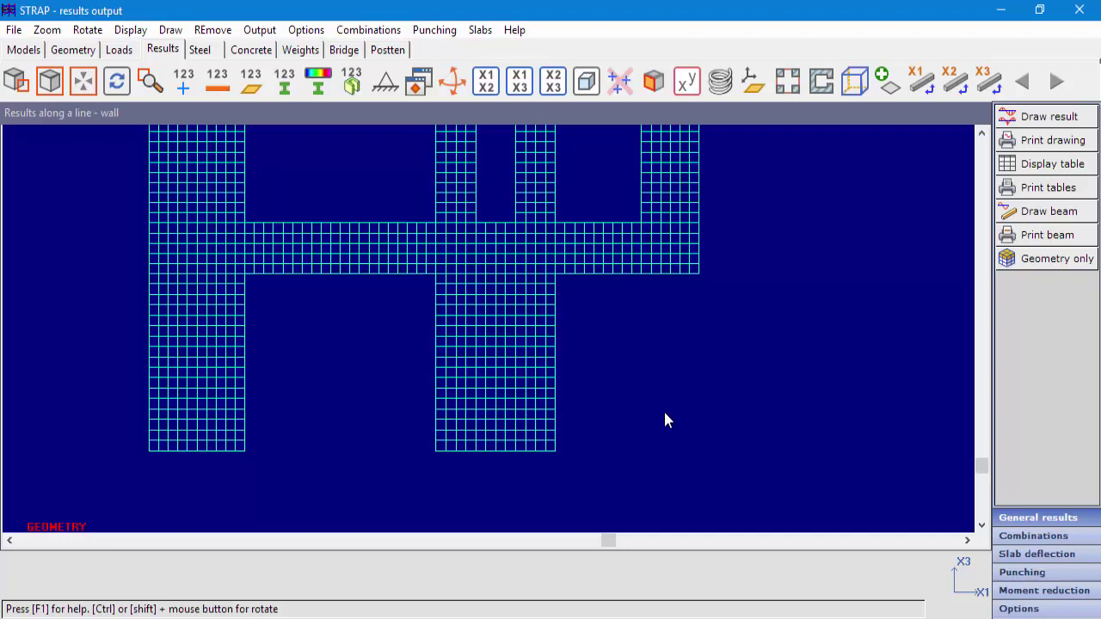
pyautogui.click(1039, 116)
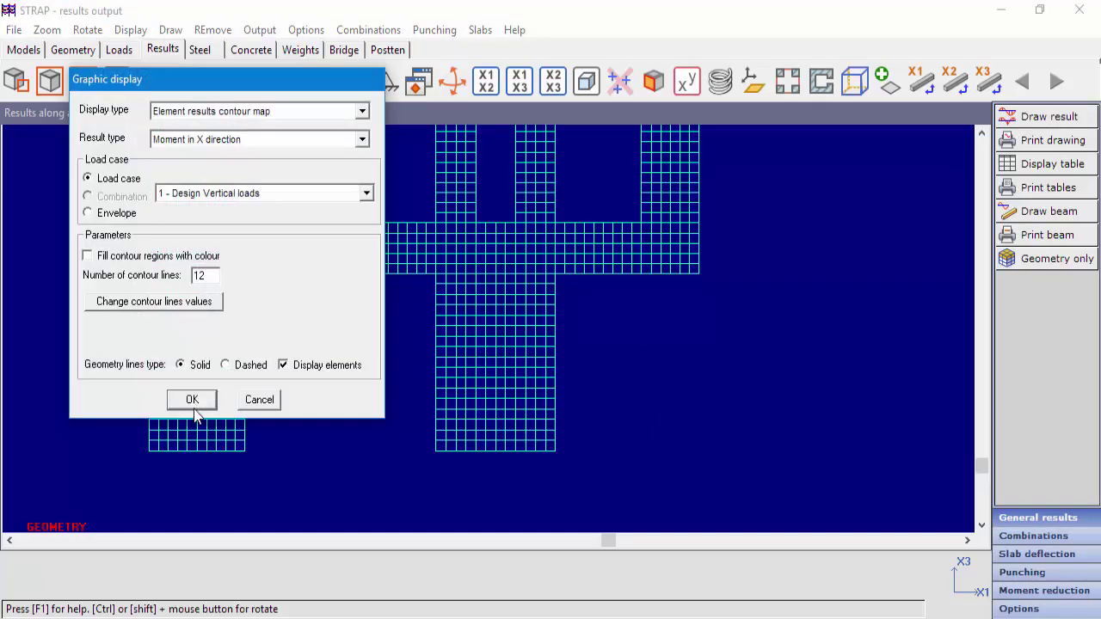
pyautogui.click(219, 112)
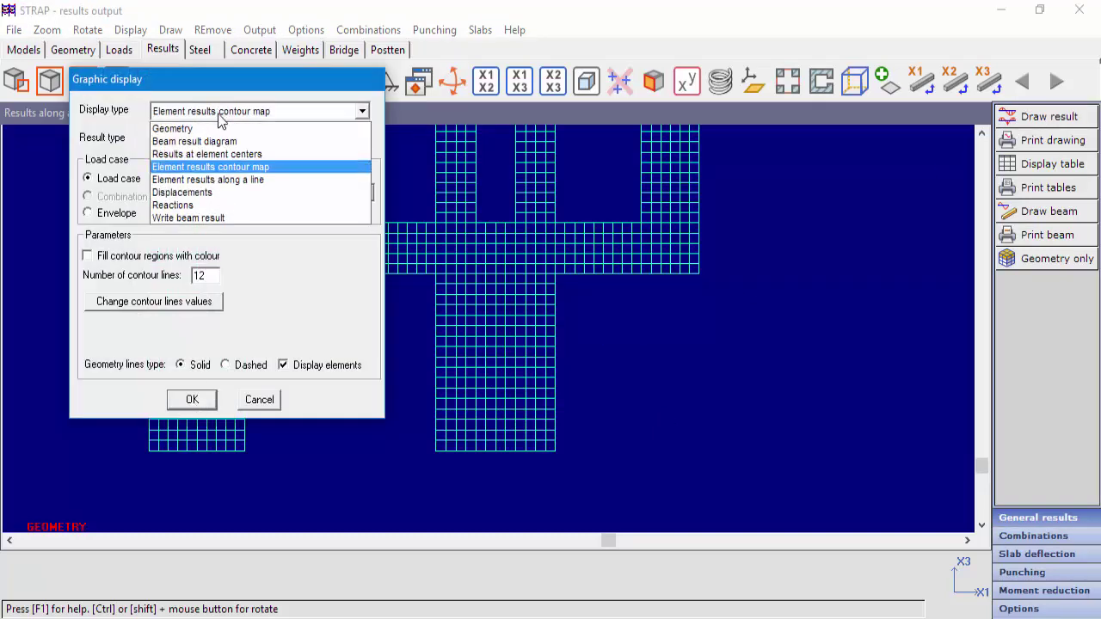
pyautogui.click(224, 180)
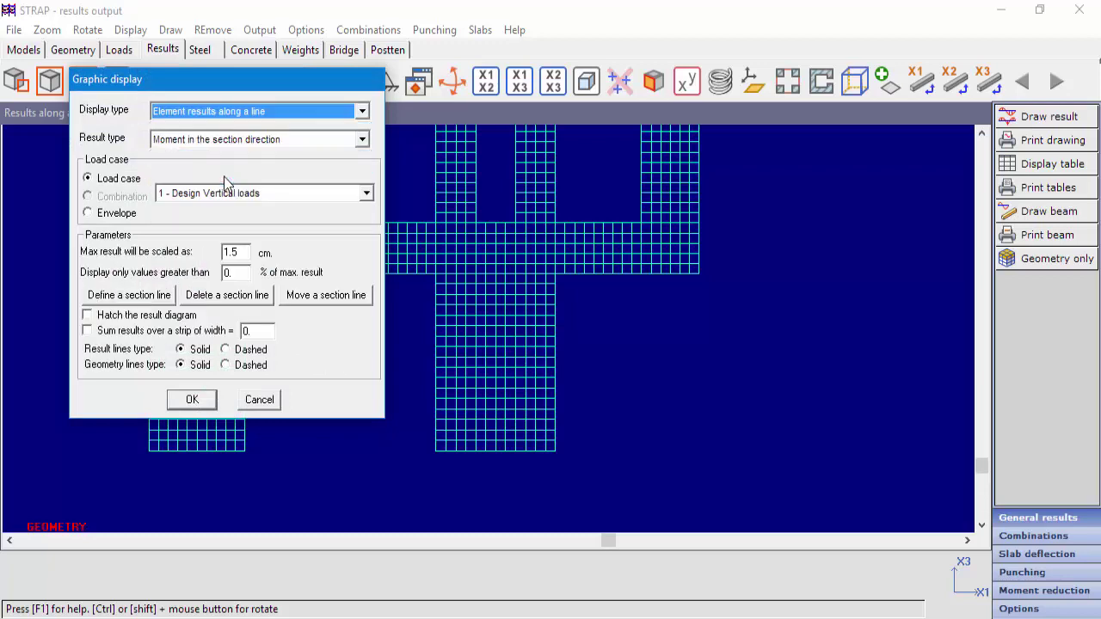
# - Define a strip section line parallel to the X2-X3 plane between the two bottom corner nodes of the wall's wider leg
pyautogui.click(153, 297)
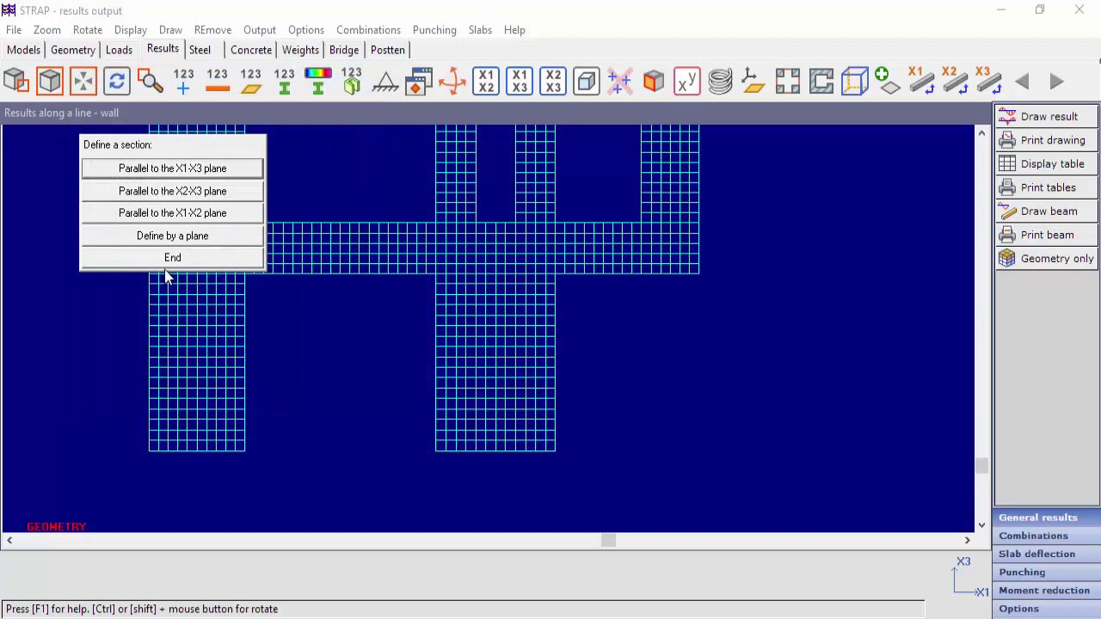
pyautogui.click(189, 193)
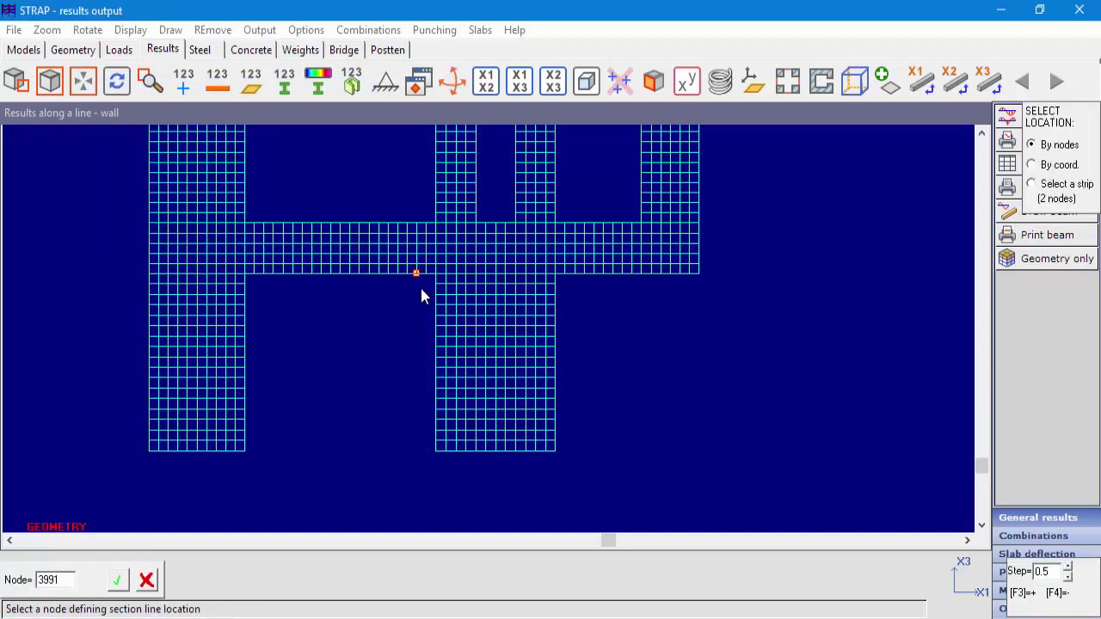
pyautogui.click(1049, 187)
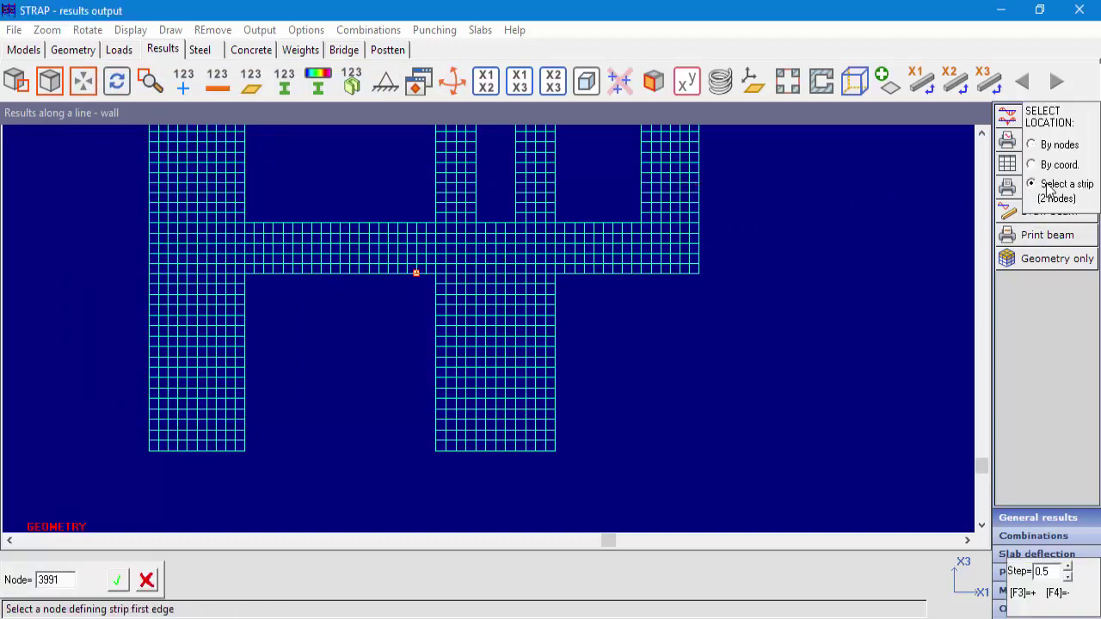
pyautogui.click(440, 456)
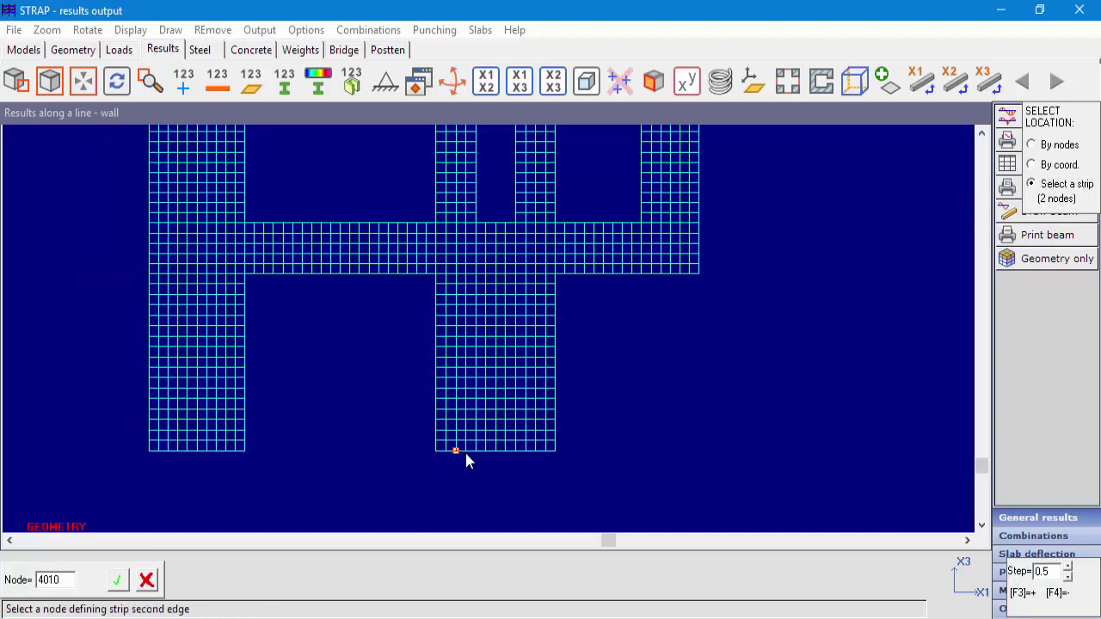
pyautogui.click(572, 465)
# - Define a second X2-X3 strip between the bottom corner nodes of the narrower leg, and open the list of multiple strip widths
pyautogui.click(175, 196)
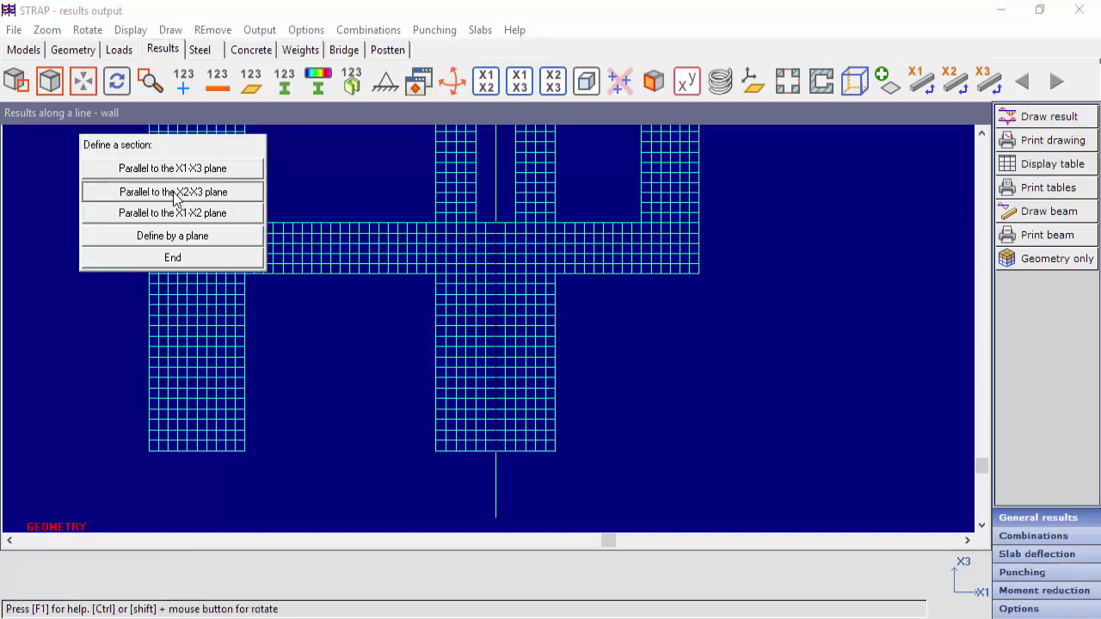
pyautogui.click(147, 465)
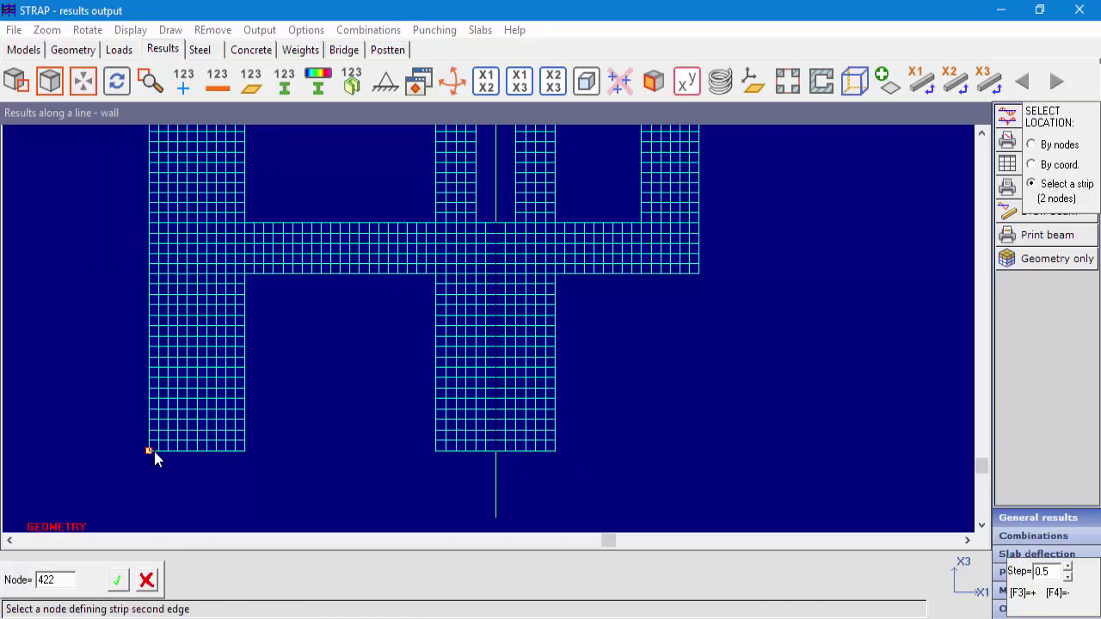
pyautogui.click(246, 471)
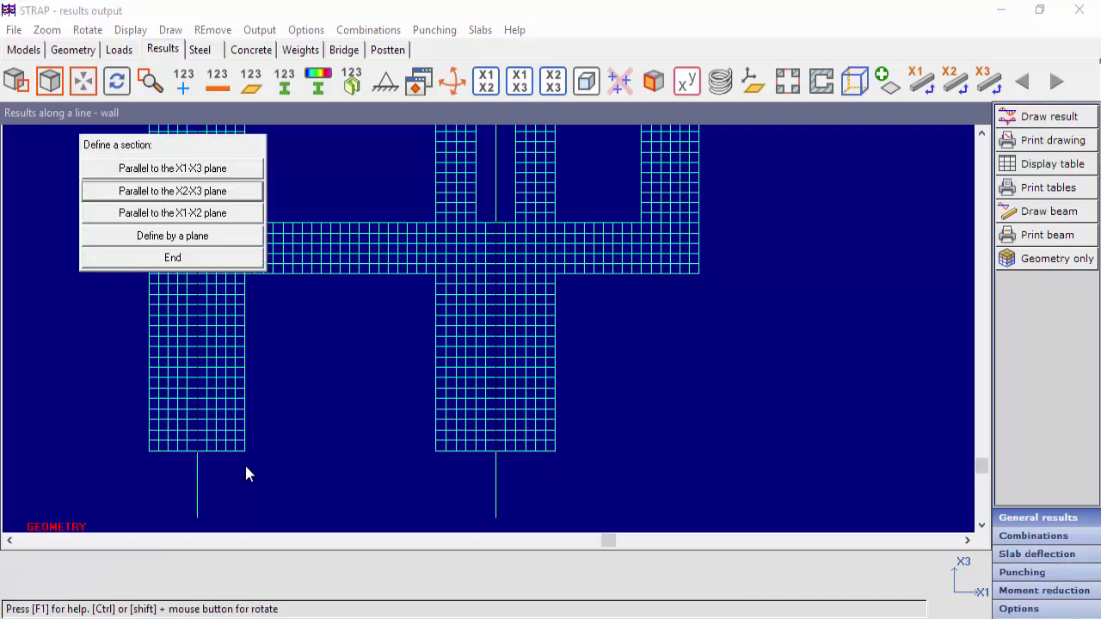
pyautogui.click(173, 258)
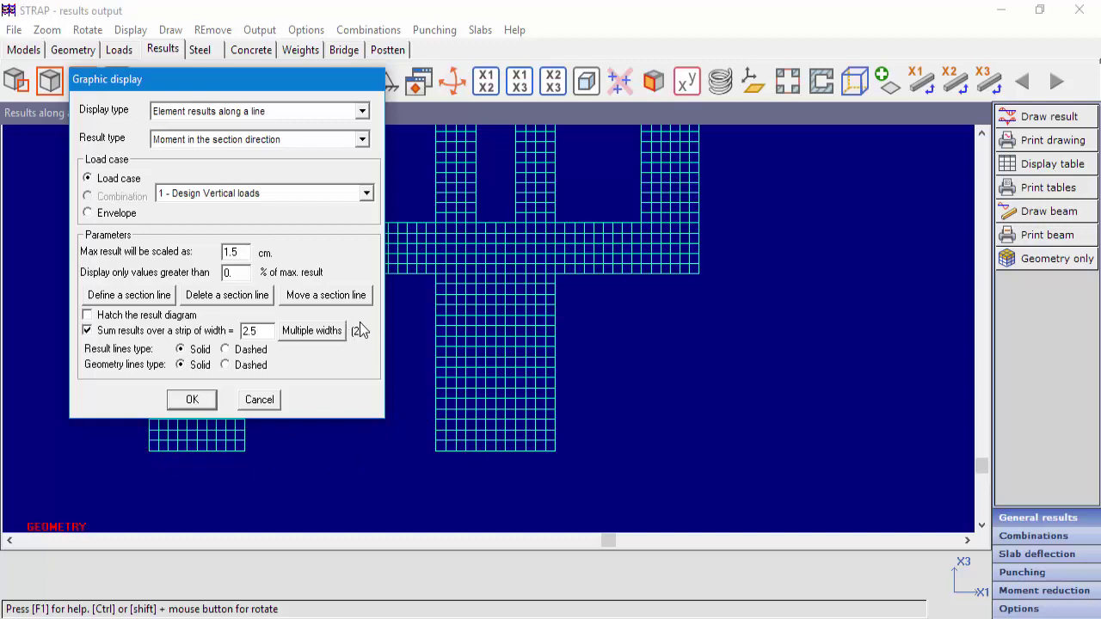
pyautogui.click(313, 331)
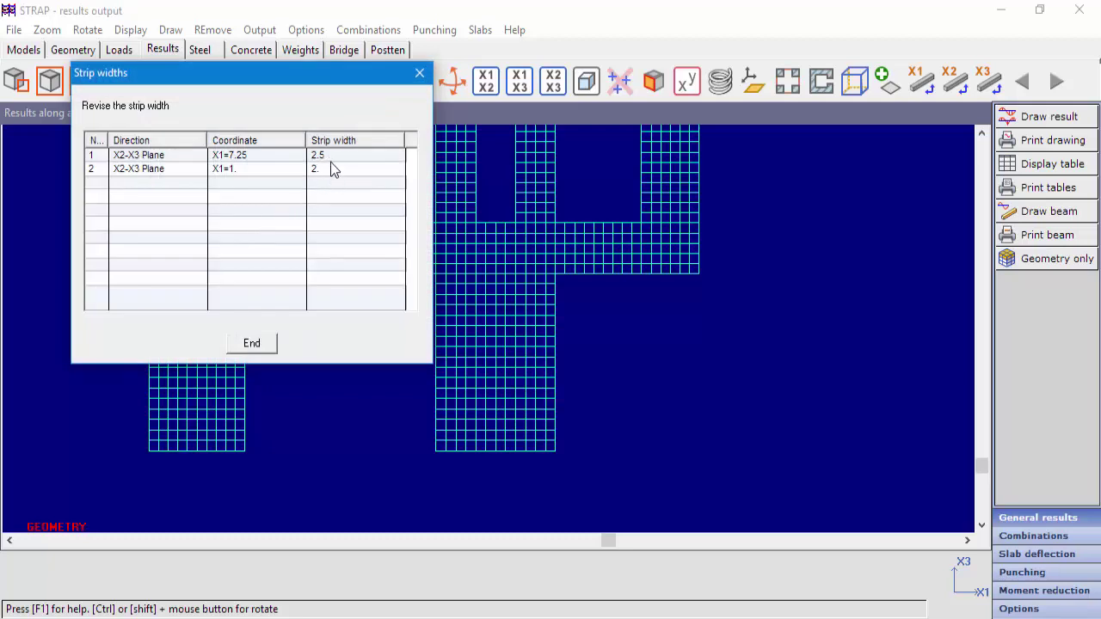
# - Close the strip width list and display Forces in the section direction along both wall-leg strips for the Design Vertical loads
pyautogui.click(264, 347)
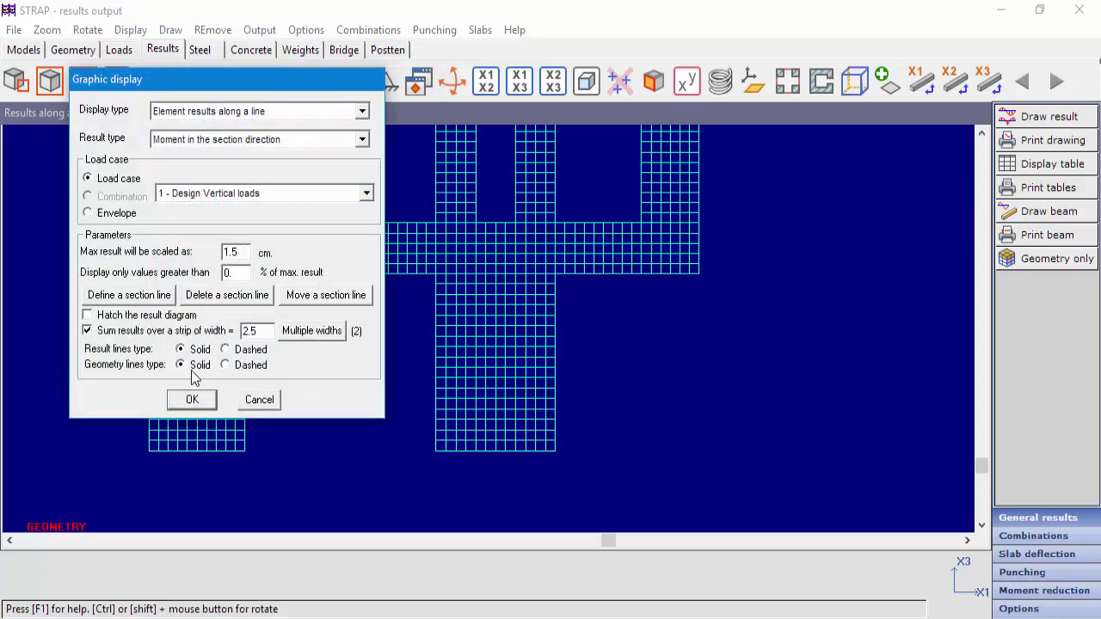
pyautogui.click(216, 142)
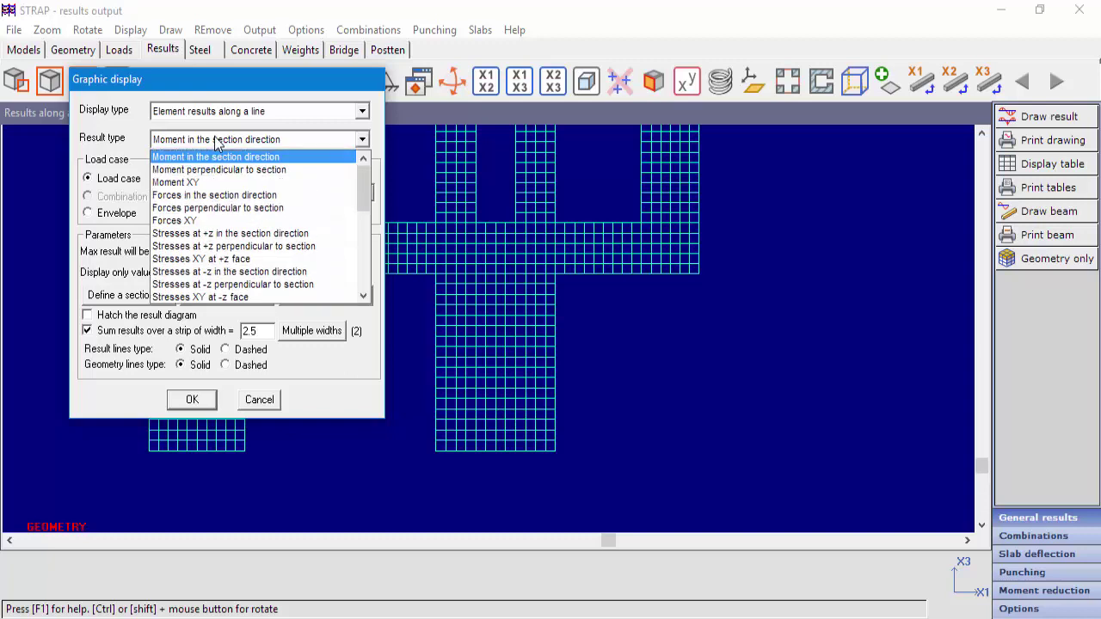
pyautogui.scroll(-4, 215, 142)
pyautogui.scroll(4, 215, 145)
pyautogui.click(203, 196)
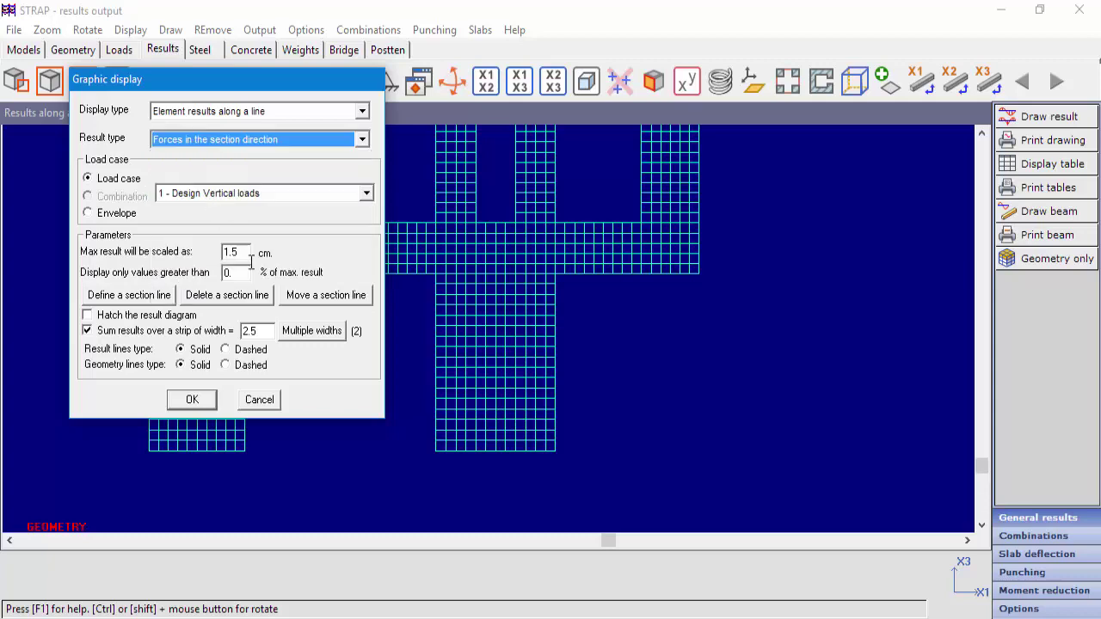
pyautogui.click(194, 402)
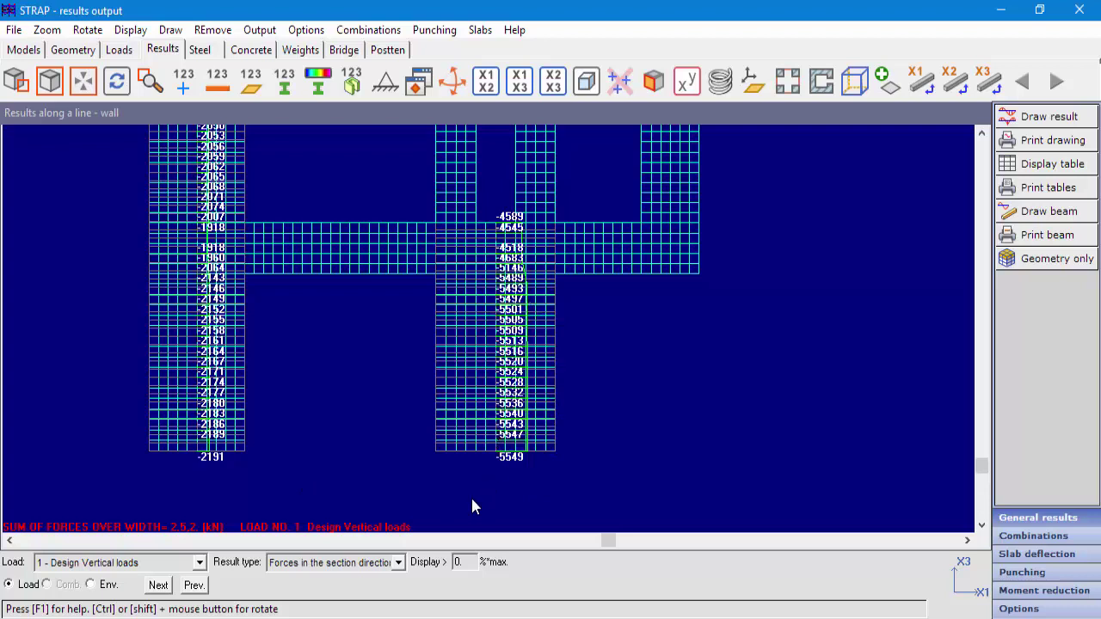
# - Display the Strip in plane moment for both legs, followed by the Strip in plane shear
pyautogui.click(353, 572)
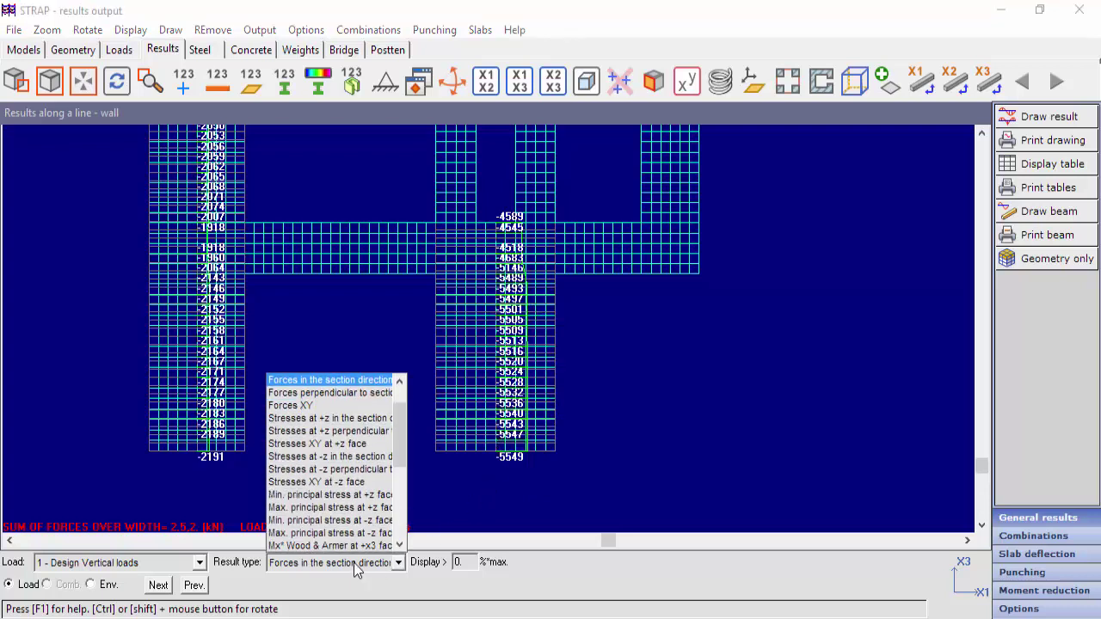
pyautogui.scroll(-5, 342, 492)
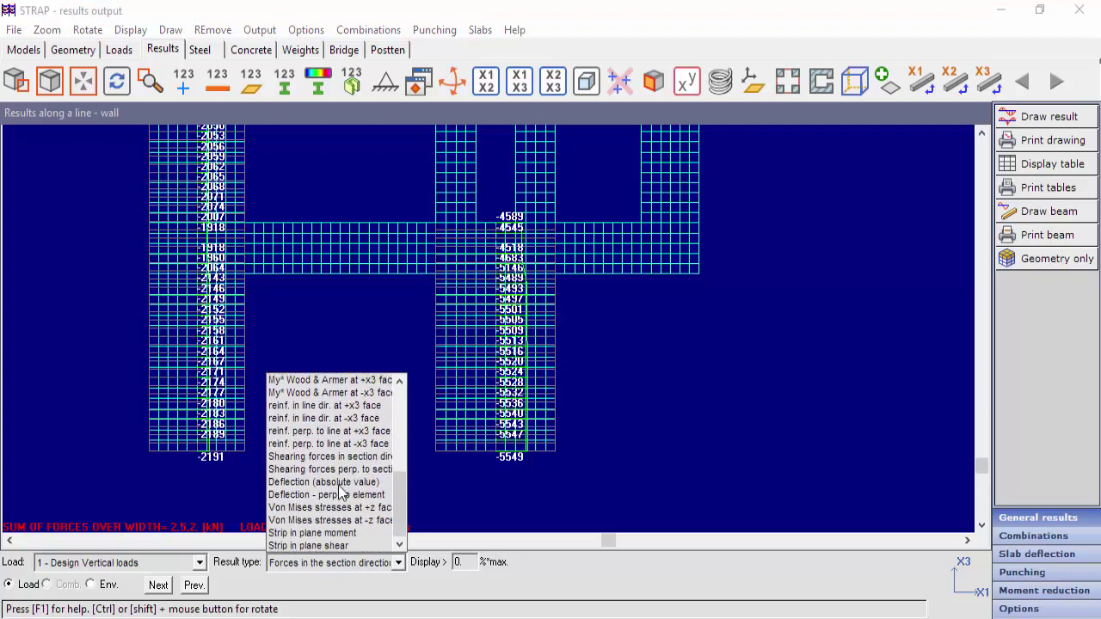
pyautogui.click(314, 533)
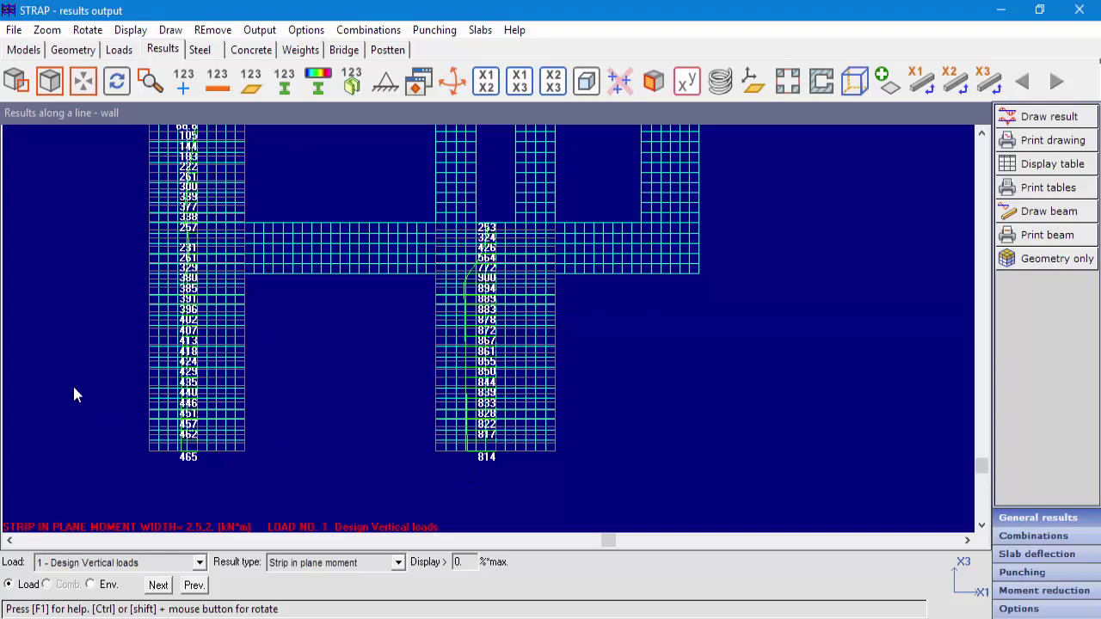
pyautogui.click(292, 564)
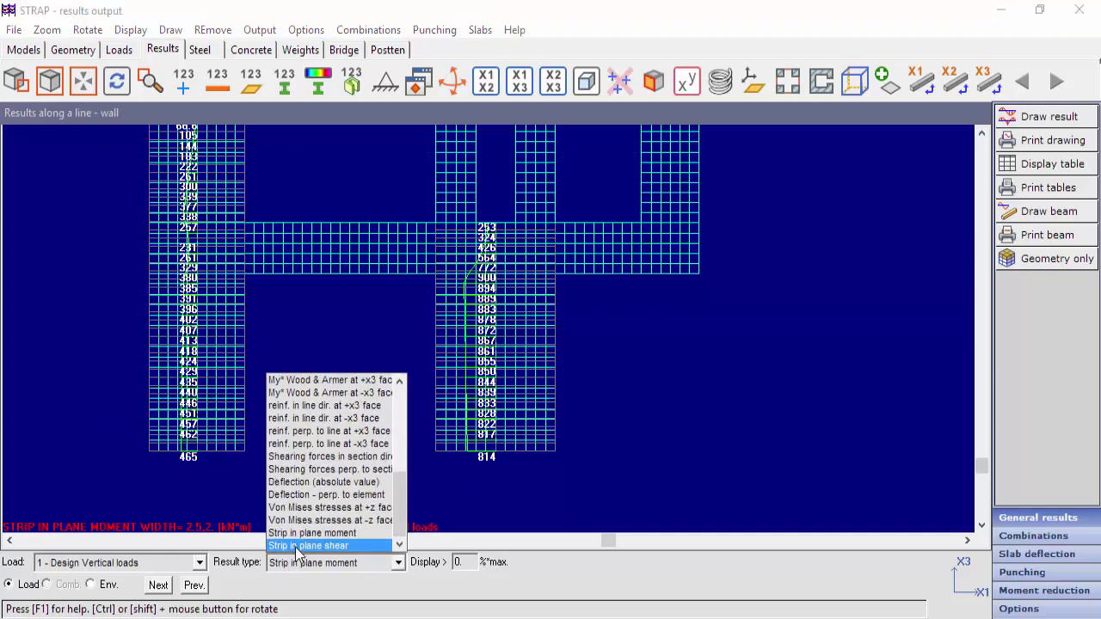
pyautogui.click(301, 545)
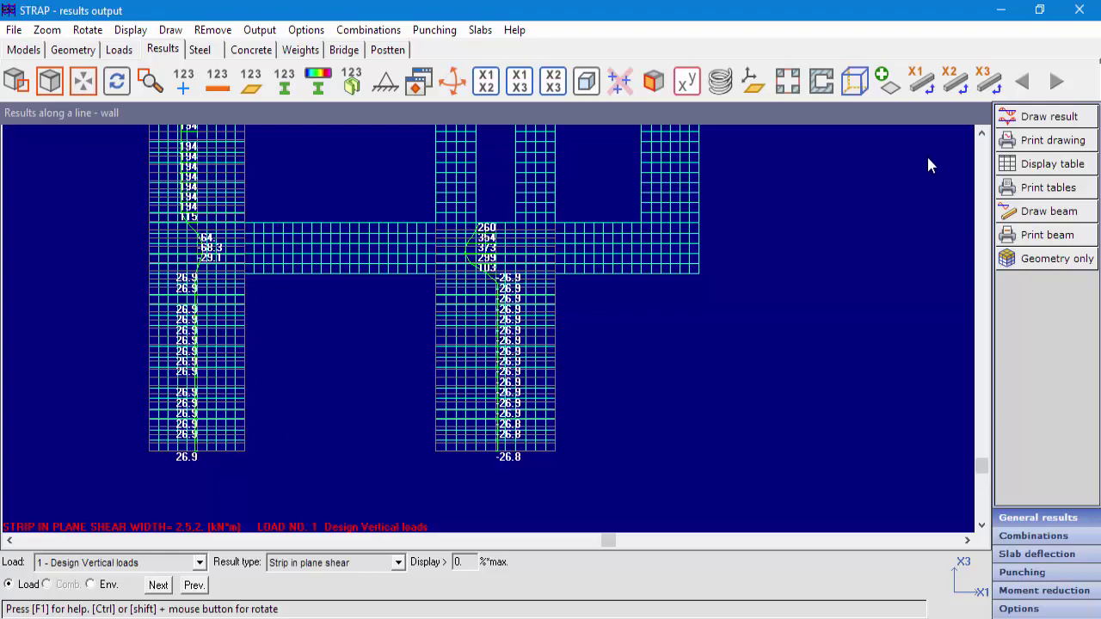
# - Delete both existing strip section lines from the wall's two legs
pyautogui.click(1030, 123)
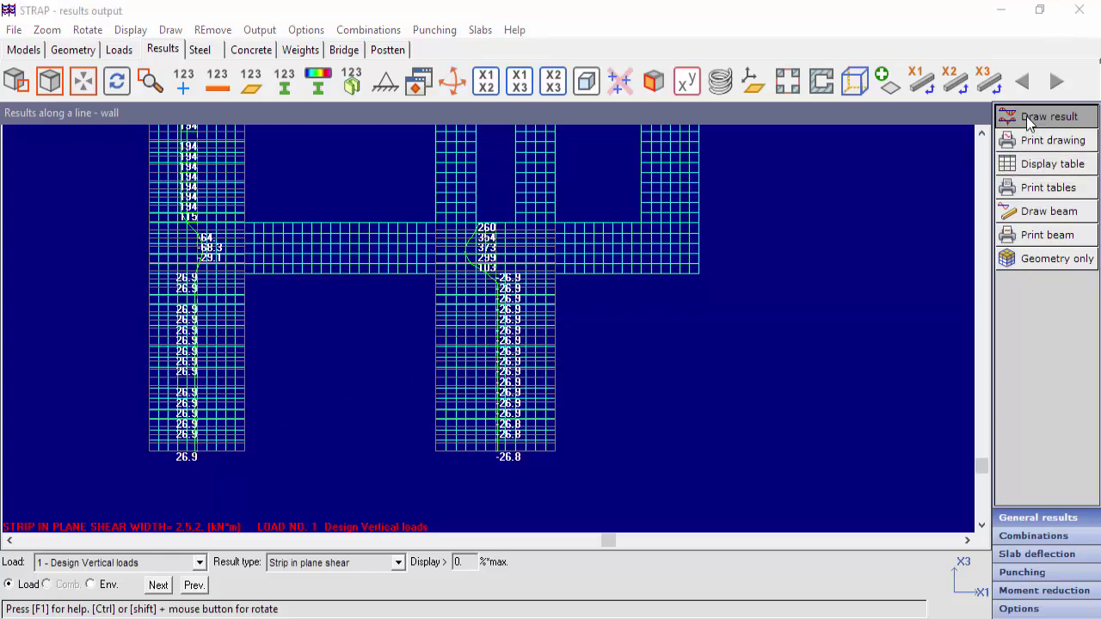
pyautogui.click(209, 296)
pyautogui.click(514, 327)
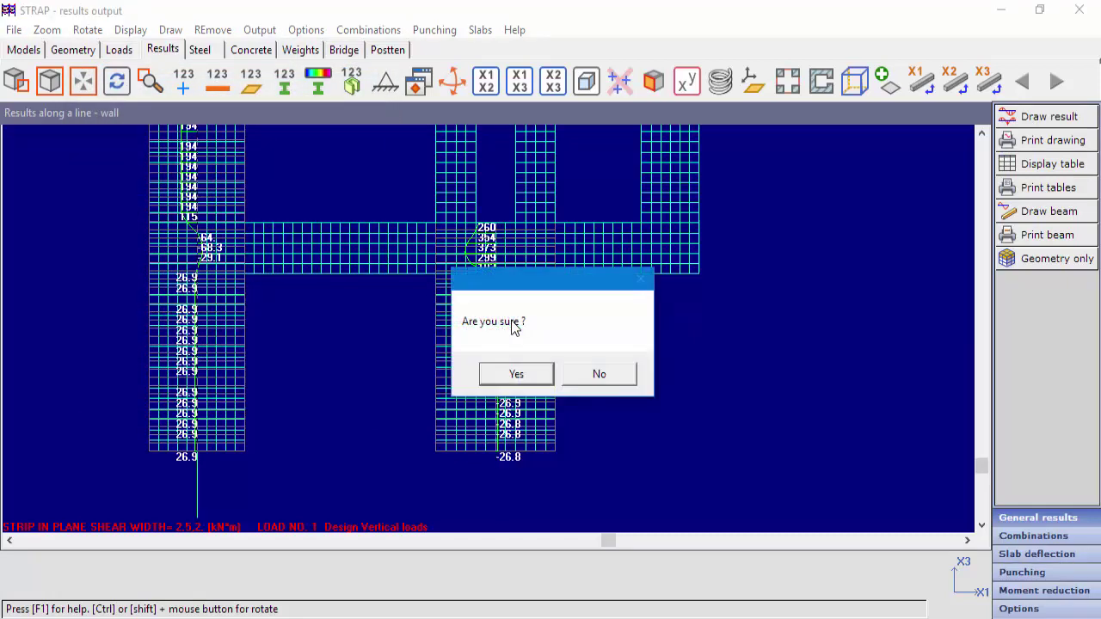
pyautogui.click(517, 380)
pyautogui.press('Return')
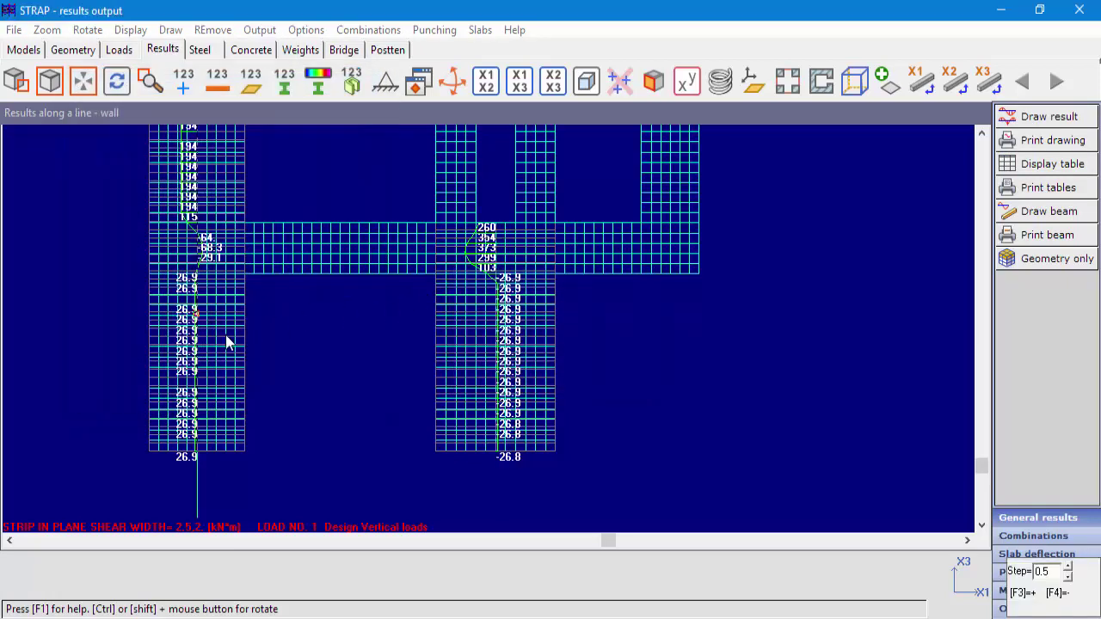
pyautogui.click(228, 342)
pyautogui.click(517, 376)
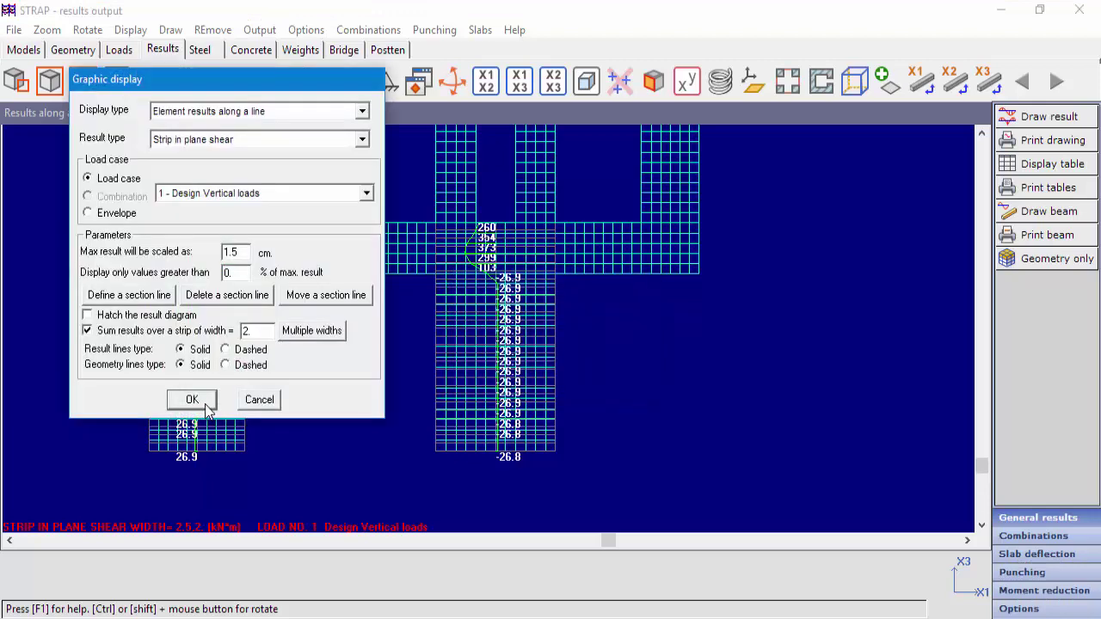
pyautogui.click(206, 409)
pyautogui.click(602, 383)
# - Define three adjacent one-element-wide strips parallel to the X2-X3 plane, starting at the outer bottom corner of the narrower leg
pyautogui.click(136, 303)
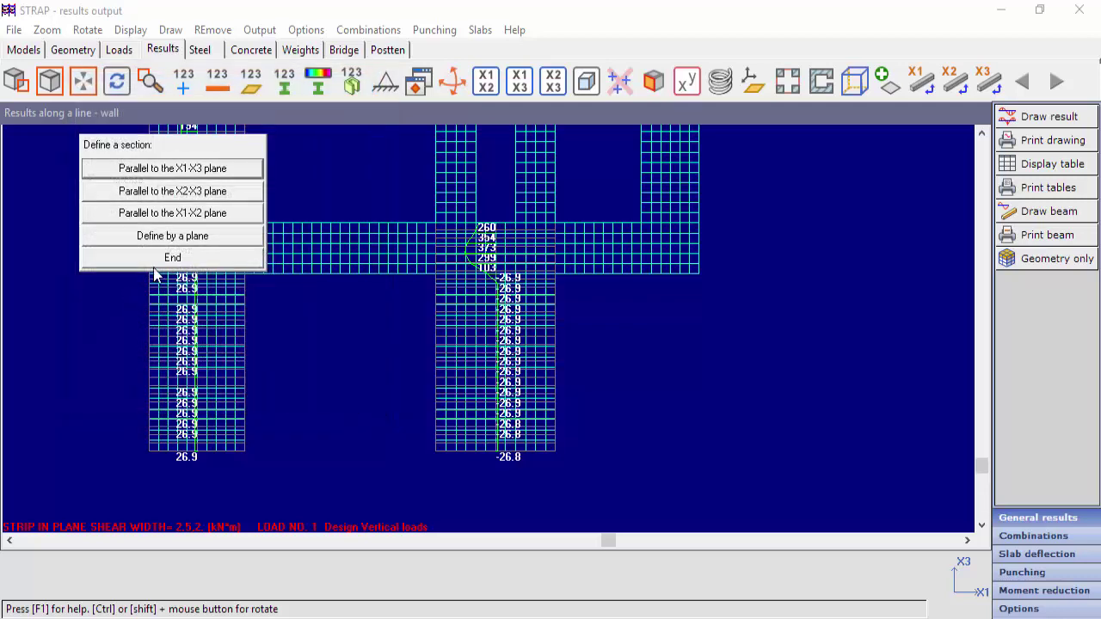
pyautogui.click(175, 193)
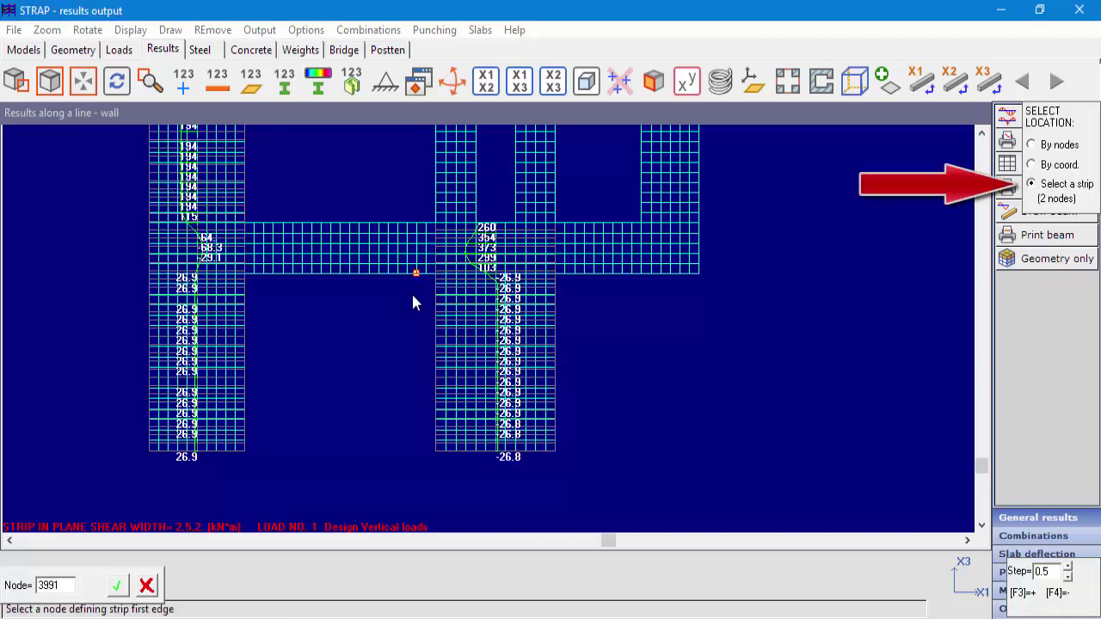
pyautogui.click(160, 456)
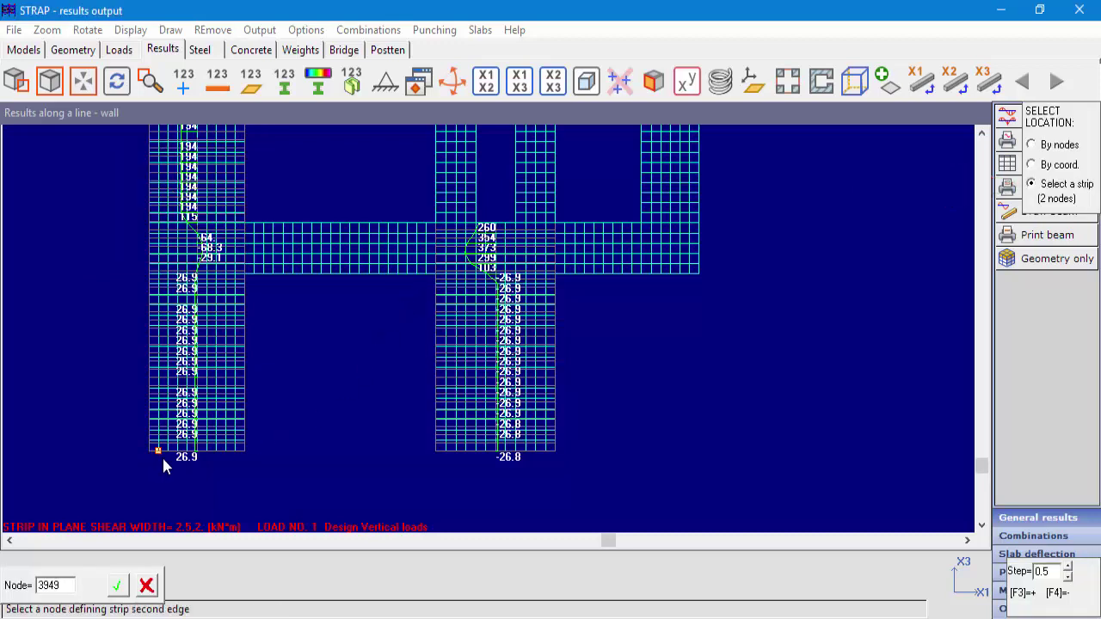
pyautogui.click(162, 455)
pyautogui.click(176, 193)
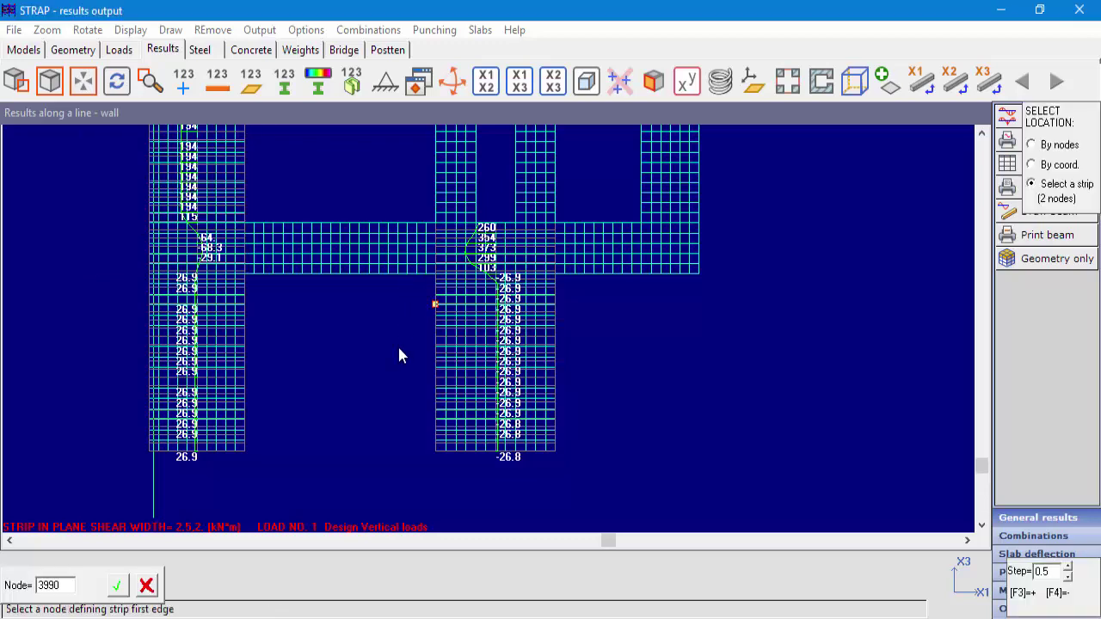
pyautogui.click(160, 455)
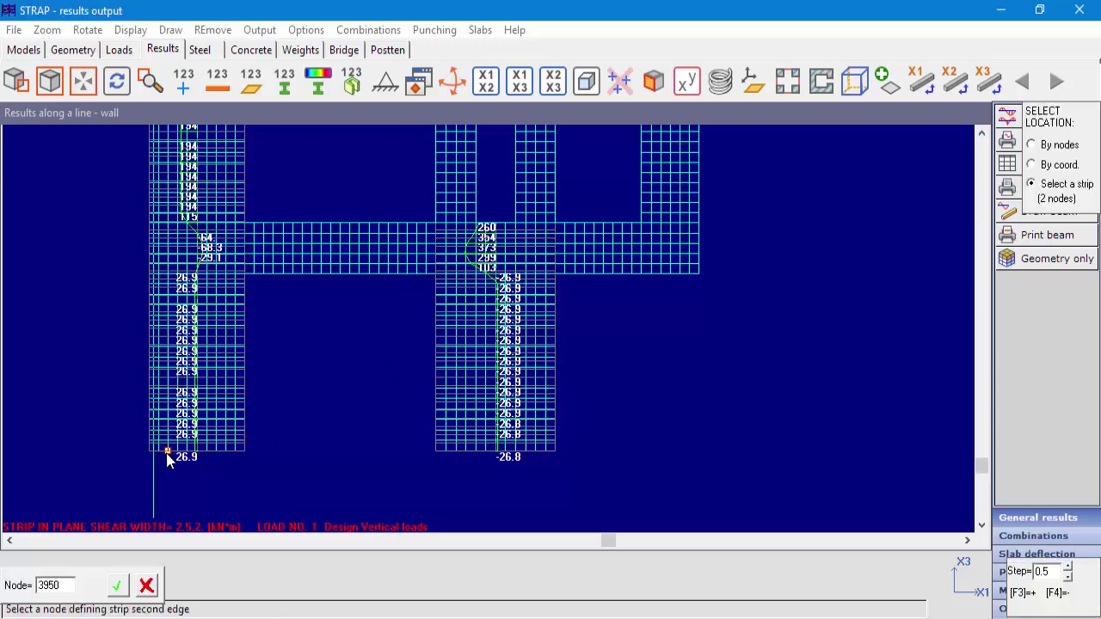
pyautogui.click(165, 452)
pyautogui.click(175, 196)
pyautogui.click(167, 456)
pyautogui.click(169, 454)
# - Add the fourth to sixth one-element-wide X2-X3 strips between successive bottom nodes of the narrower leg
pyautogui.click(175, 196)
pyautogui.click(183, 456)
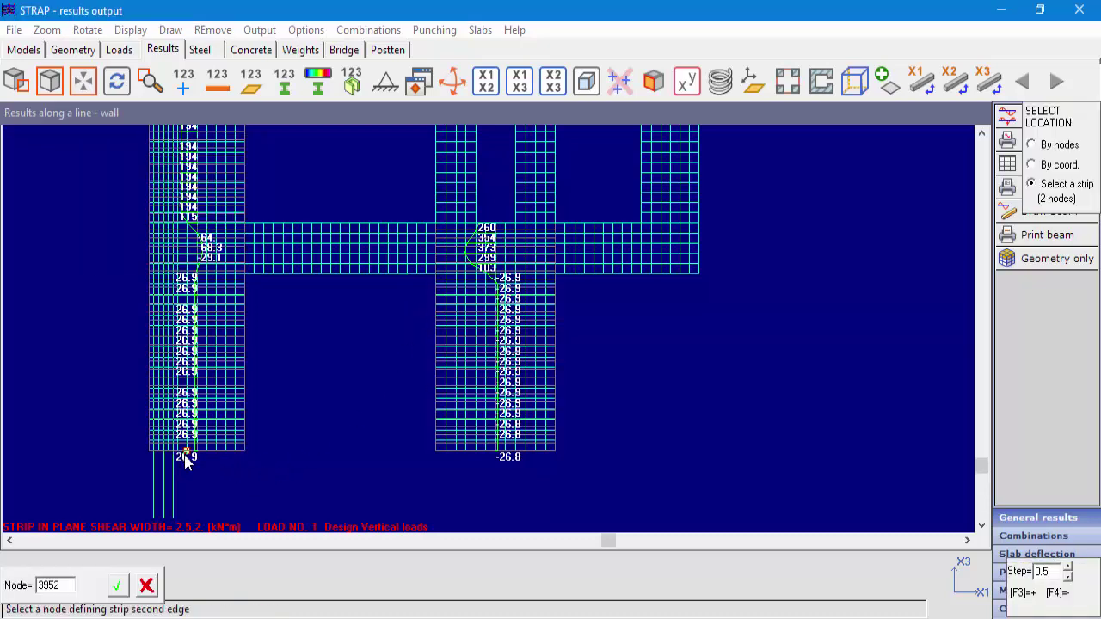
pyautogui.click(183, 457)
pyautogui.click(172, 191)
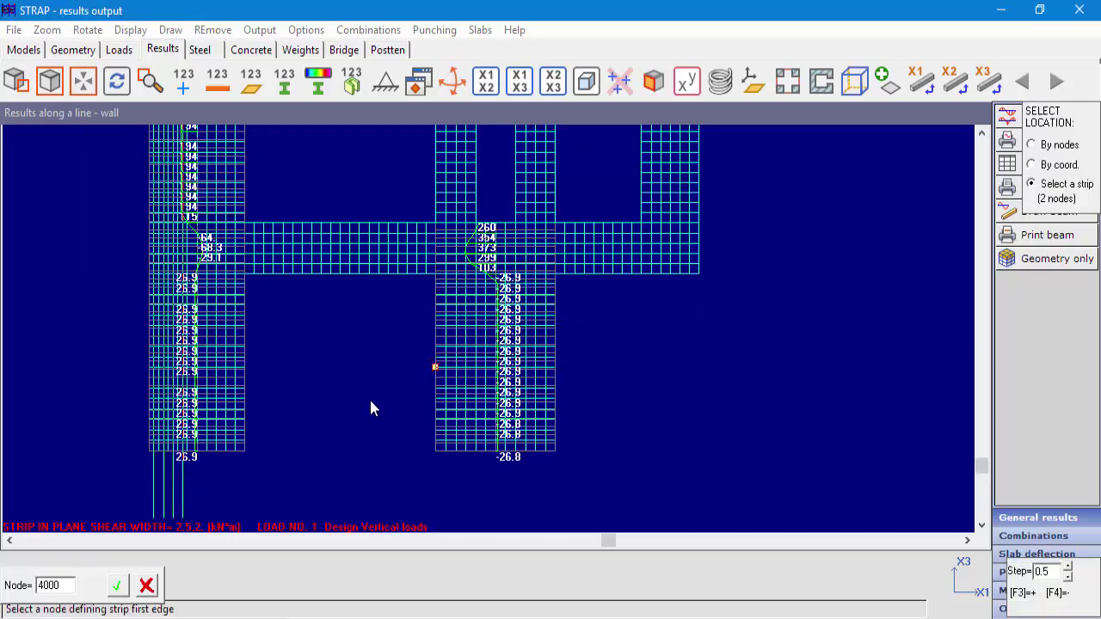
pyautogui.click(189, 458)
pyautogui.click(195, 460)
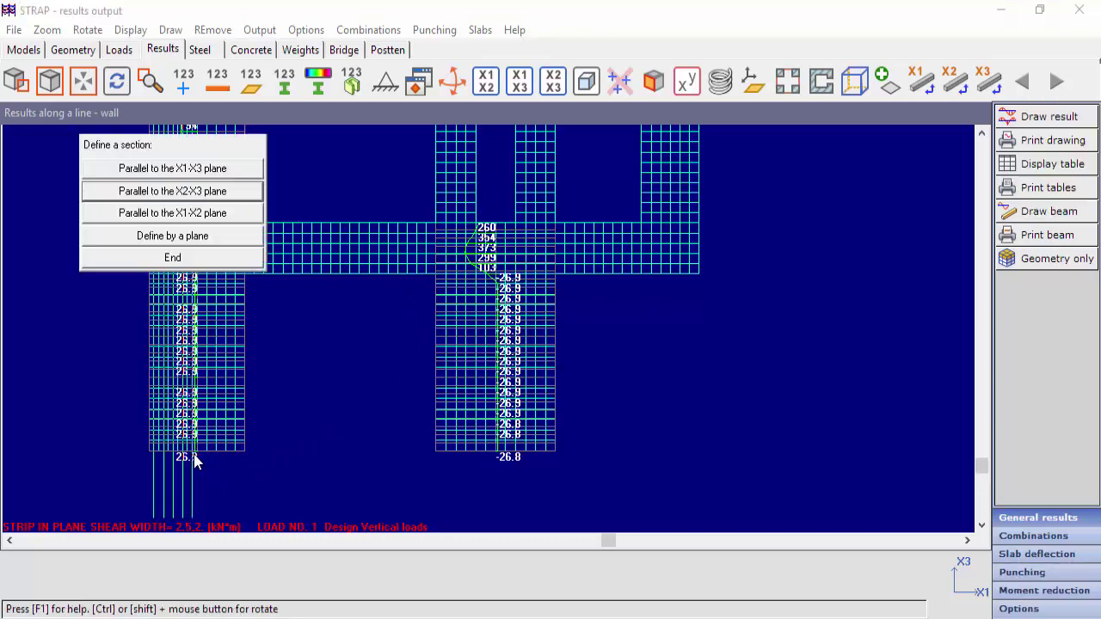
pyautogui.click(173, 192)
pyautogui.click(195, 459)
pyautogui.click(210, 459)
# - Add the seventh to tenth one-element-wide X2-X3 strips up to the narrower leg's inner bottom corner, and finish defining sections
pyautogui.click(173, 191)
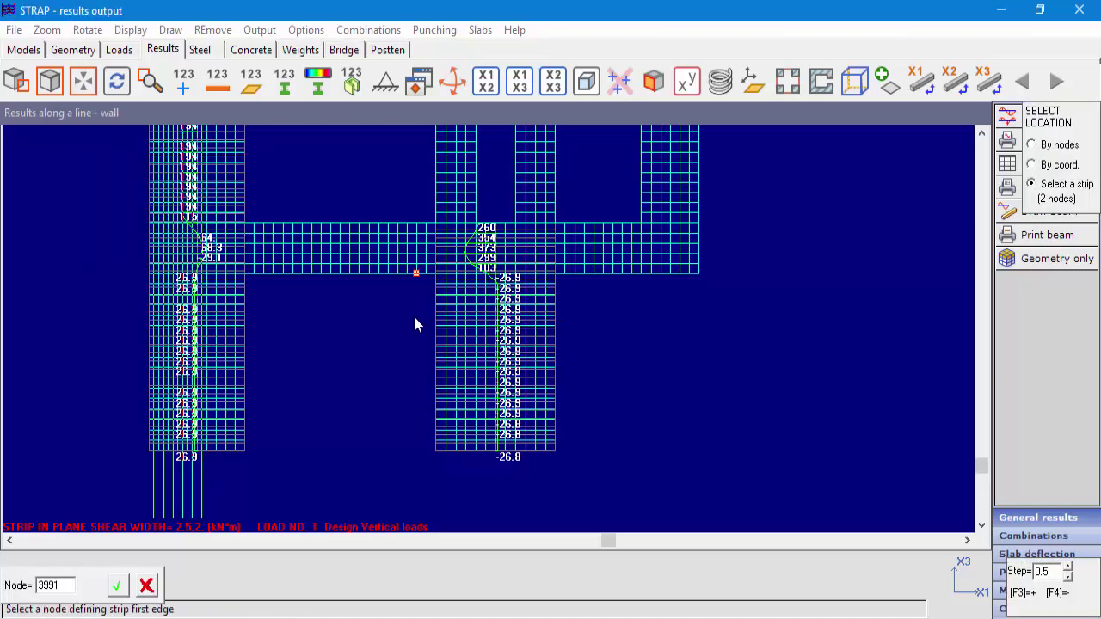
pyautogui.click(212, 459)
pyautogui.click(213, 456)
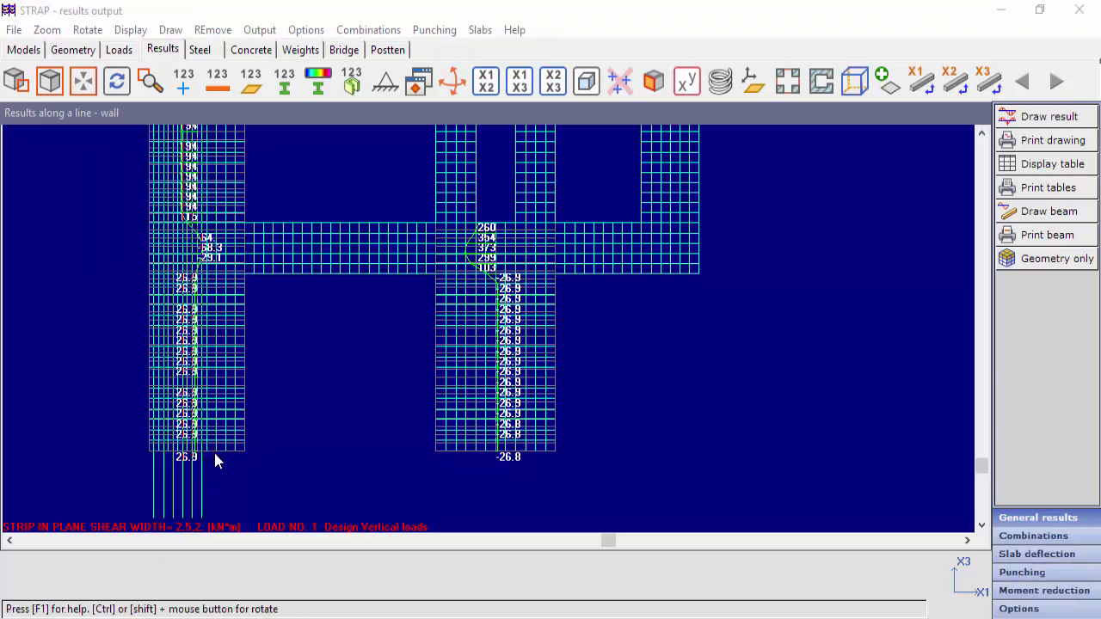
pyautogui.click(172, 191)
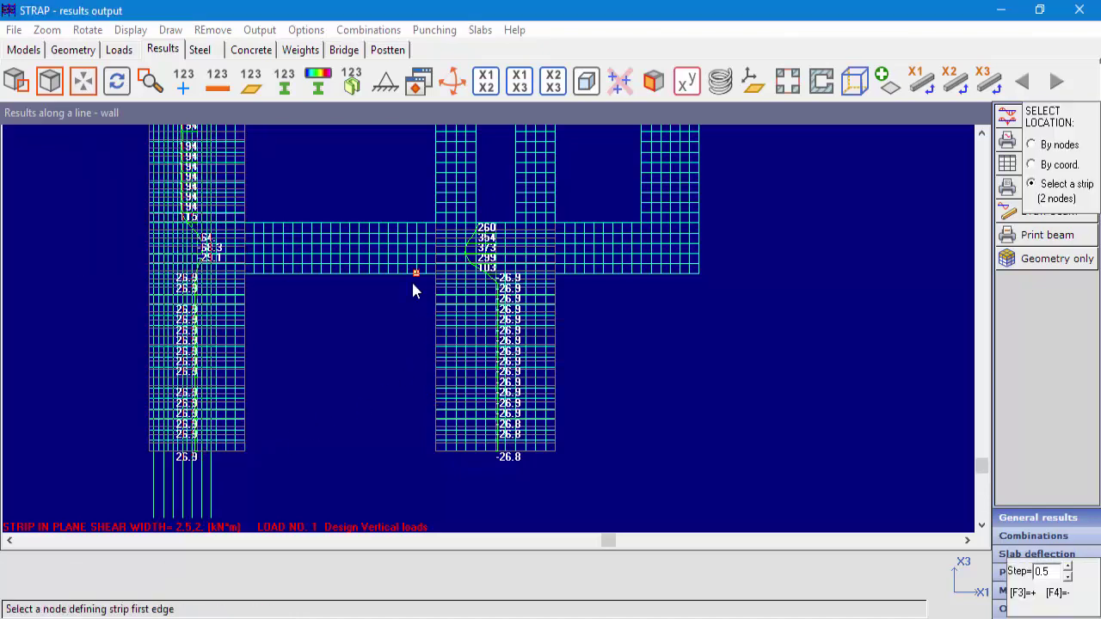
pyautogui.click(217, 457)
pyautogui.click(225, 454)
pyautogui.click(173, 191)
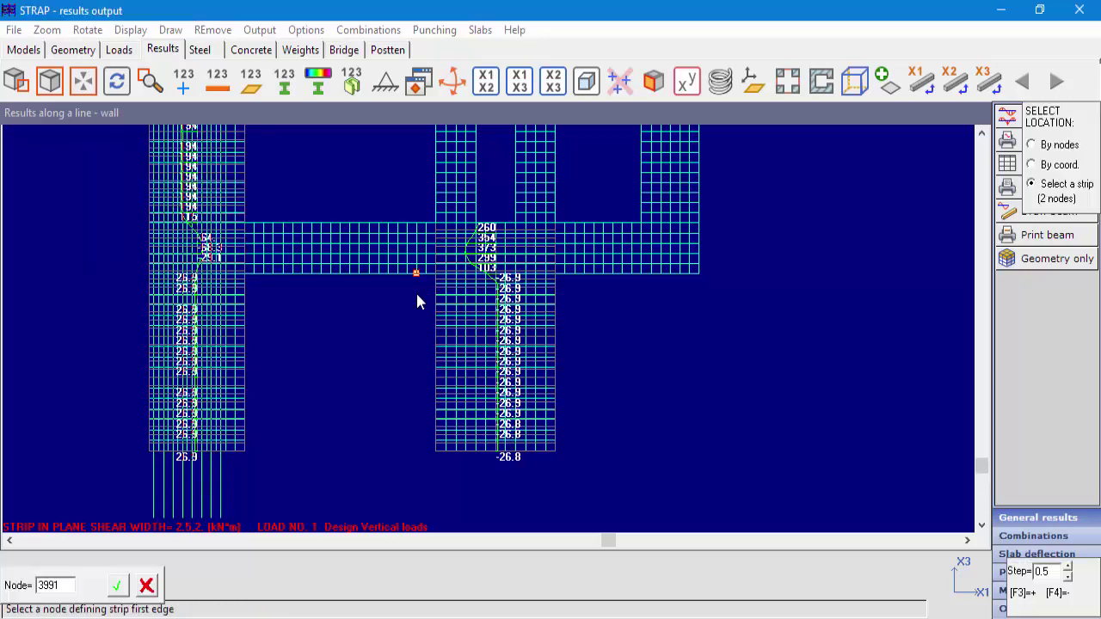
pyautogui.click(228, 455)
pyautogui.click(237, 457)
pyautogui.click(173, 191)
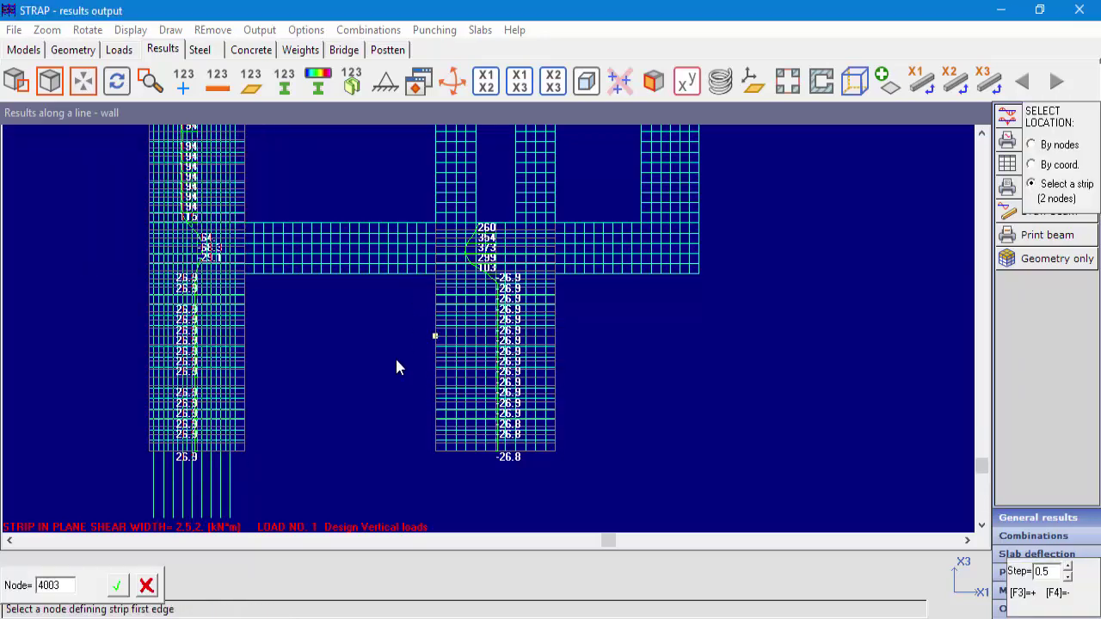
pyautogui.click(238, 456)
pyautogui.click(247, 456)
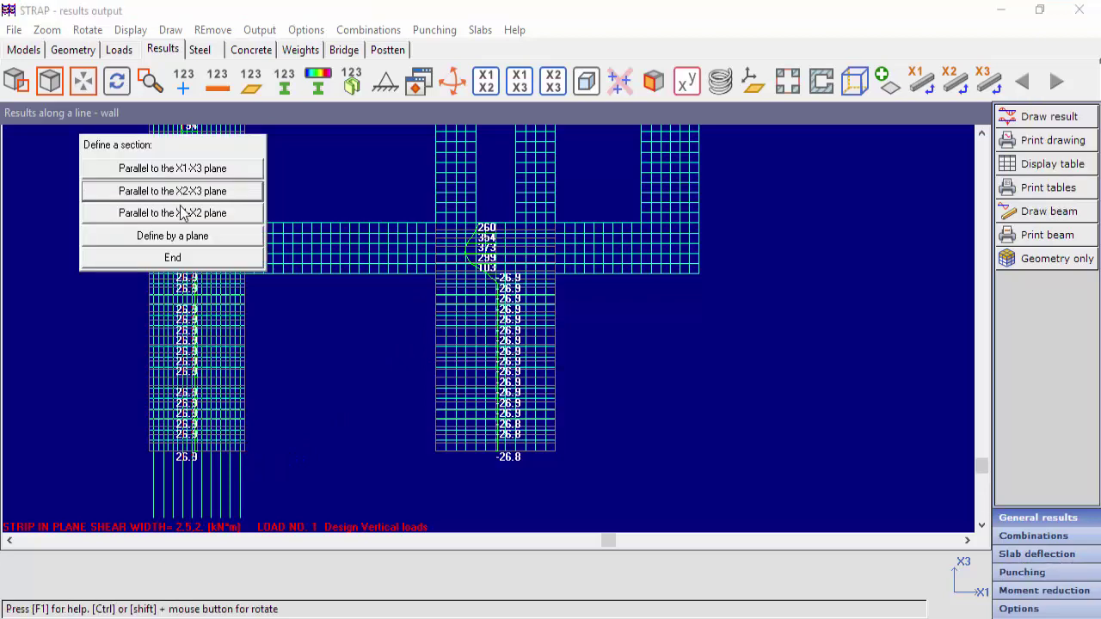
pyautogui.click(161, 259)
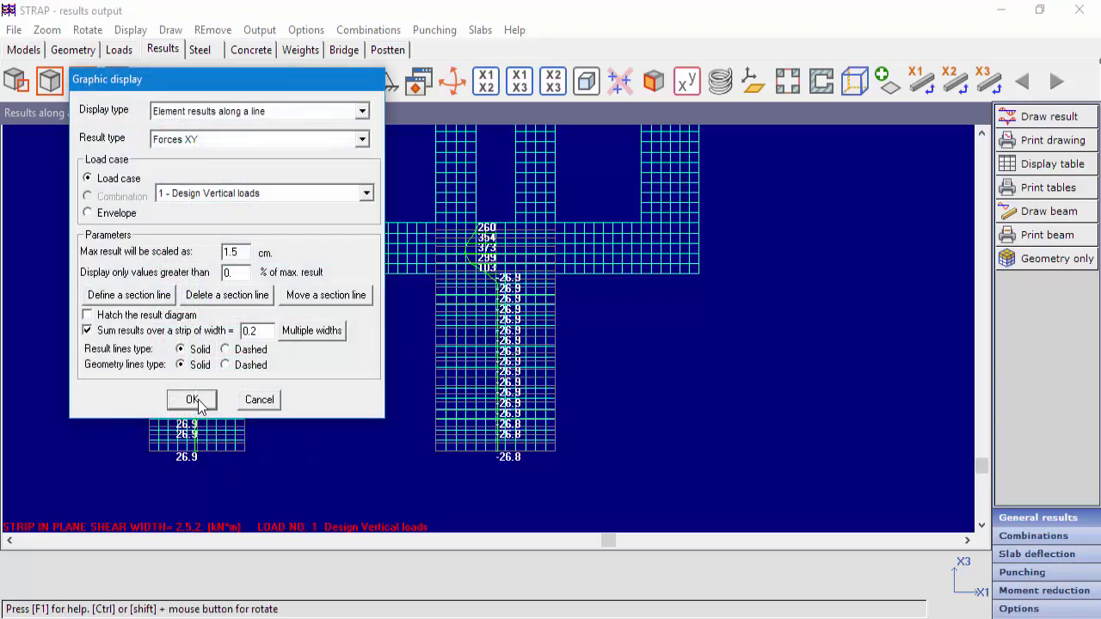
# - Display Forces in the section direction for the Design Vertical loads, summed over the 0.2-wide strips, close up at the narrower leg's base
pyautogui.click(224, 140)
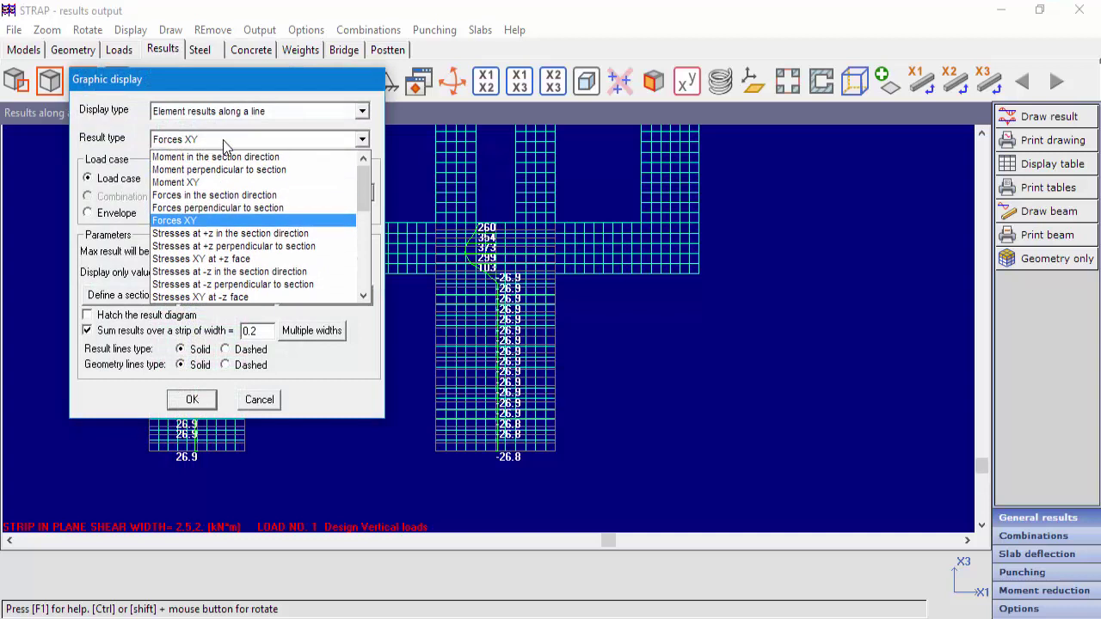
pyautogui.click(226, 197)
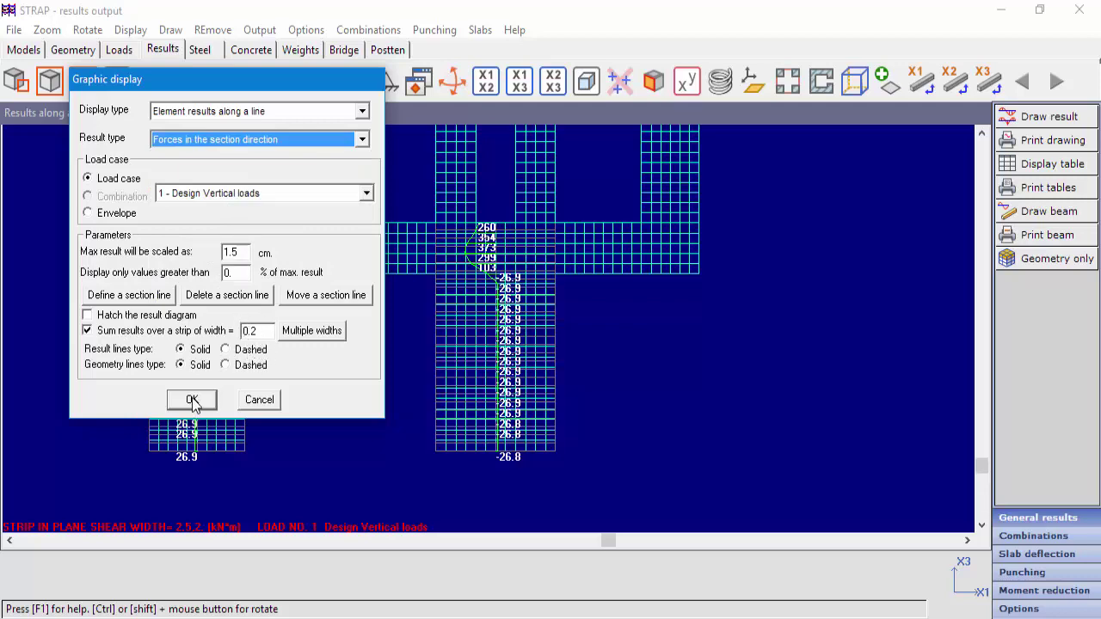
pyautogui.click(194, 403)
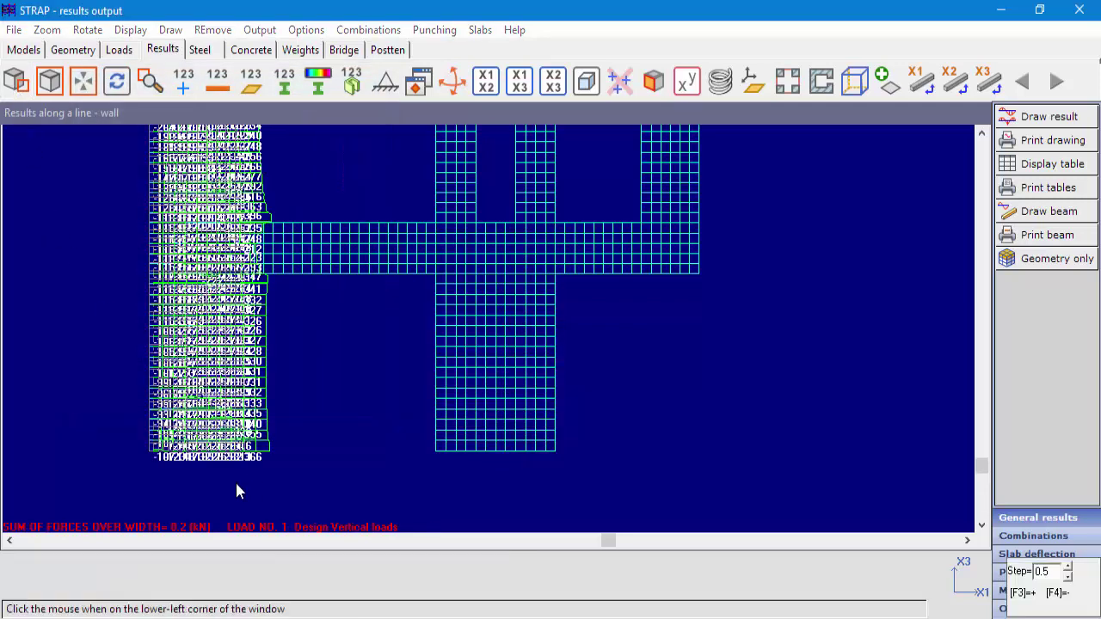
pyautogui.click(126, 475)
pyautogui.click(400, 377)
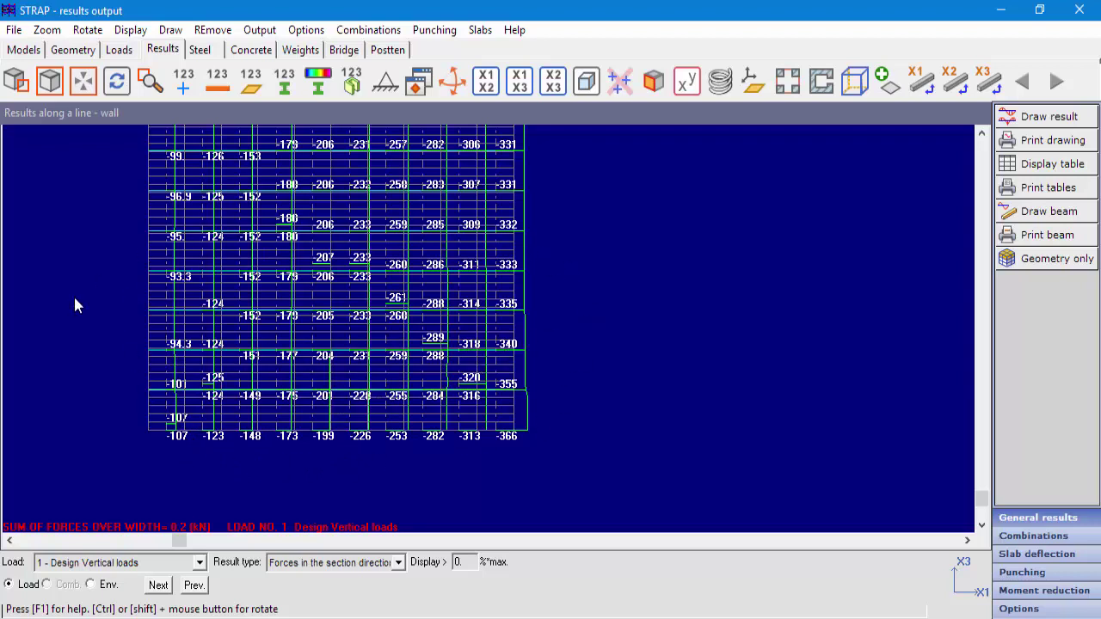
# - Display the strip reinforcement in line direction for load case 3 - Horizontal loads, first at the +x3 face and then at the -x3 face
pyautogui.click(138, 562)
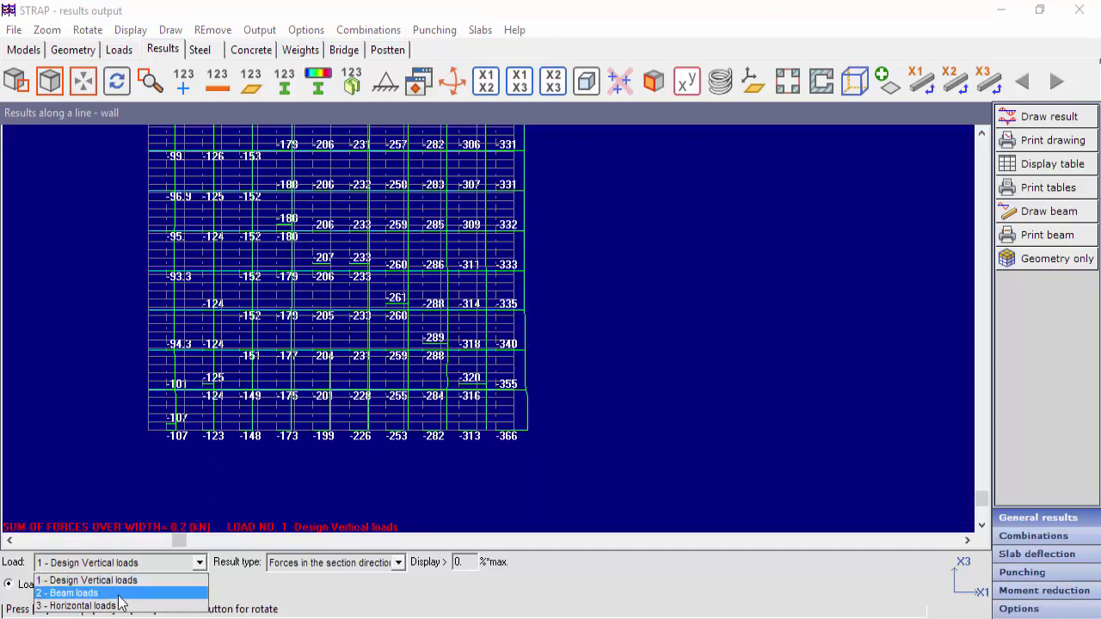
pyautogui.click(81, 606)
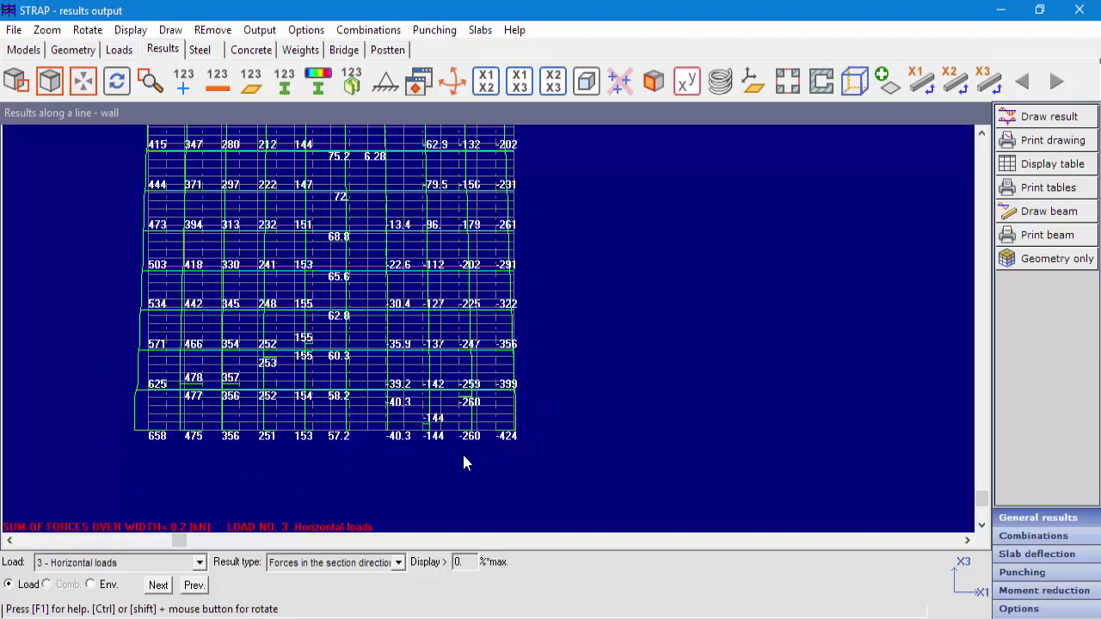
pyautogui.click(365, 563)
pyautogui.scroll(-2, 365, 542)
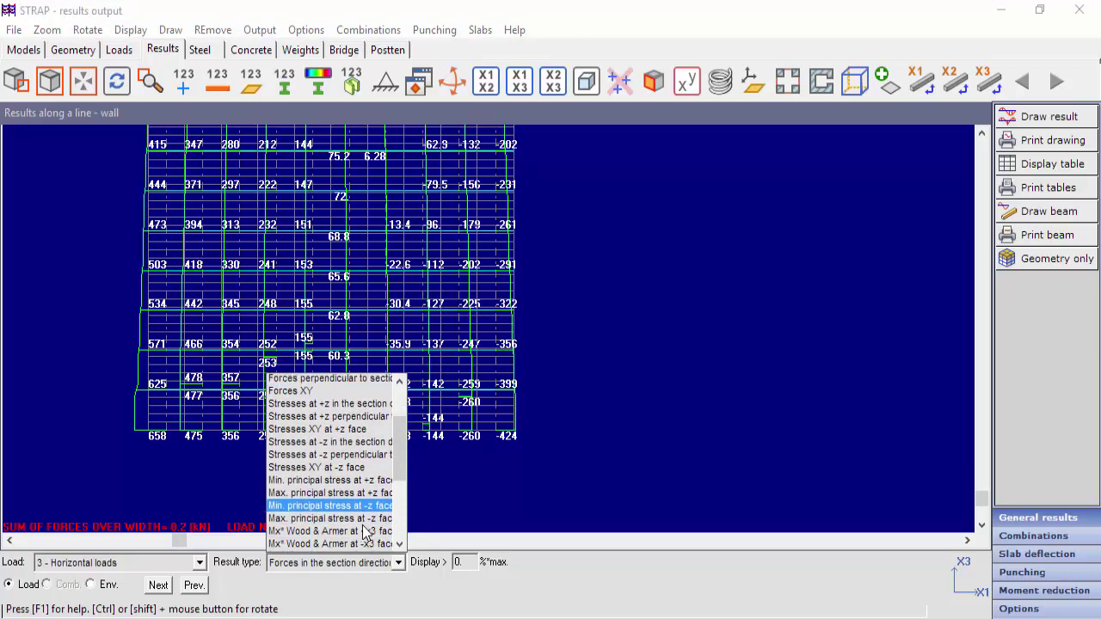
pyautogui.scroll(-1, 365, 533)
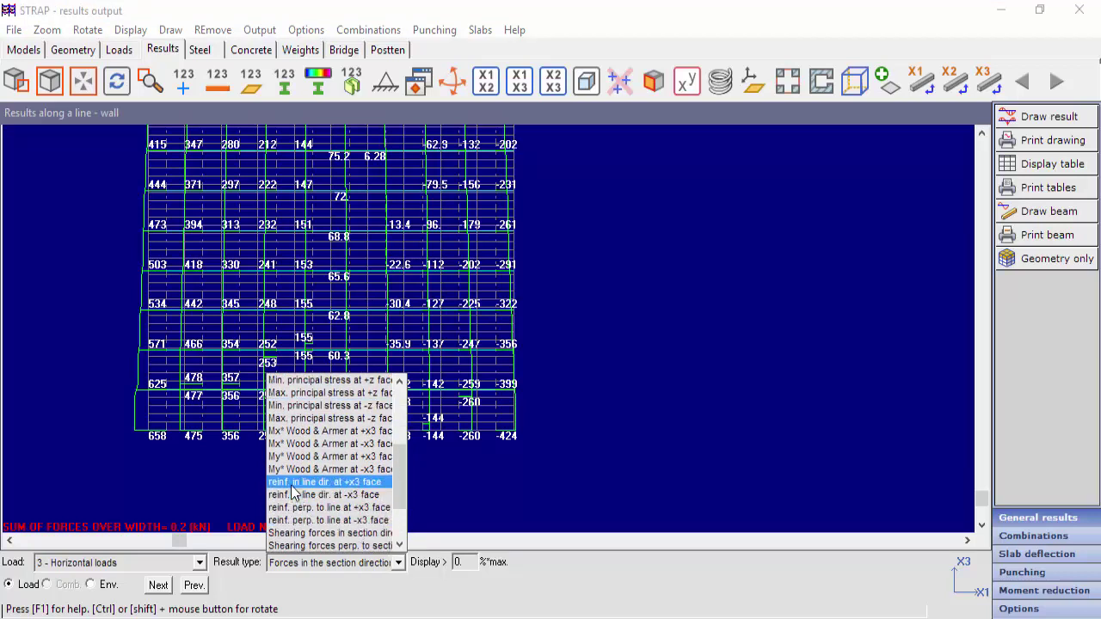
pyautogui.click(370, 483)
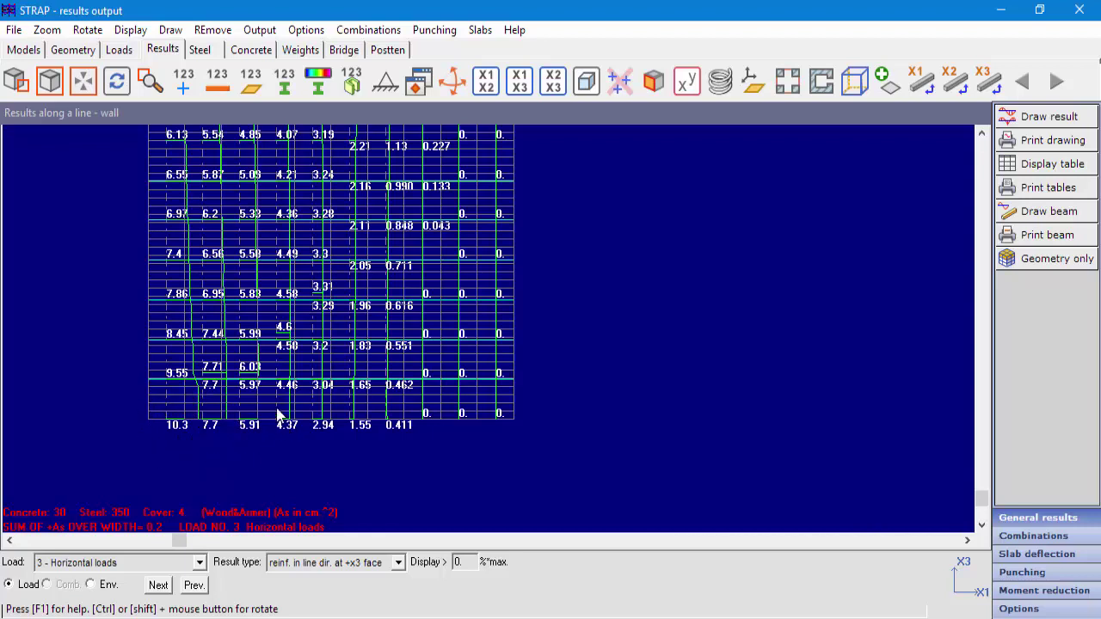
pyautogui.click(359, 563)
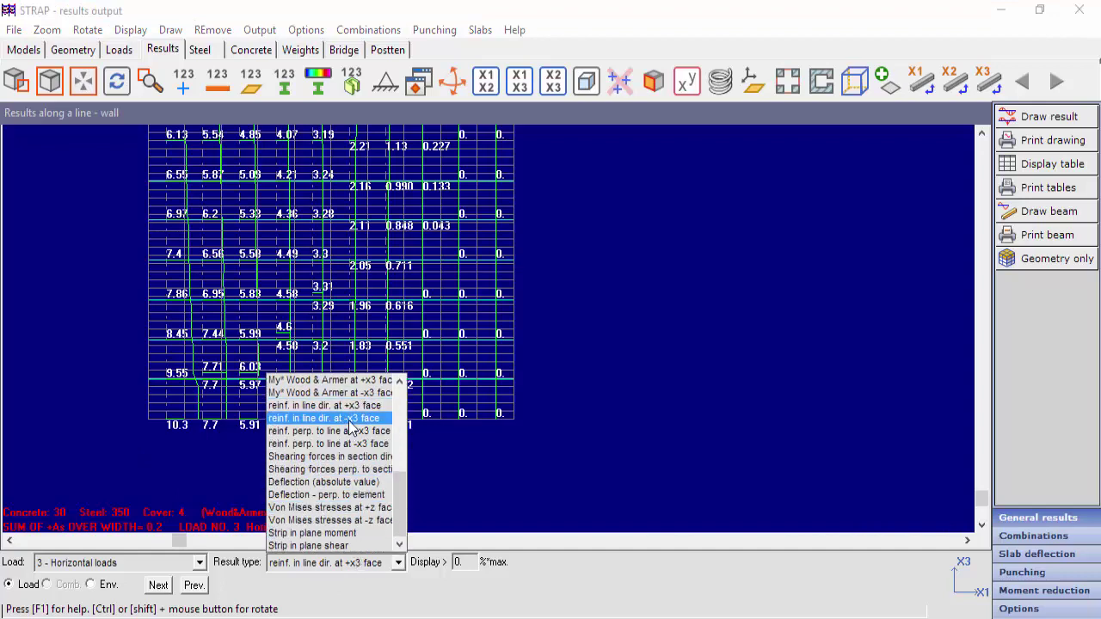
pyautogui.click(351, 419)
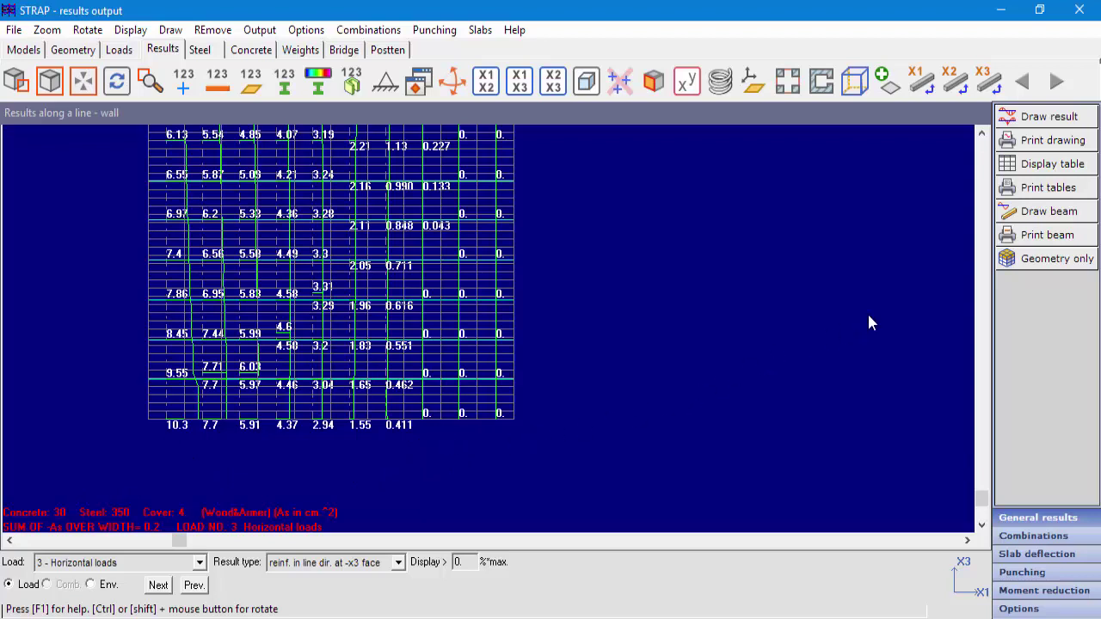
# - Show only the geometry of the wall's lower part and choose load case 1 - Design Vertical loads for the element results along a line
pyautogui.click(1041, 260)
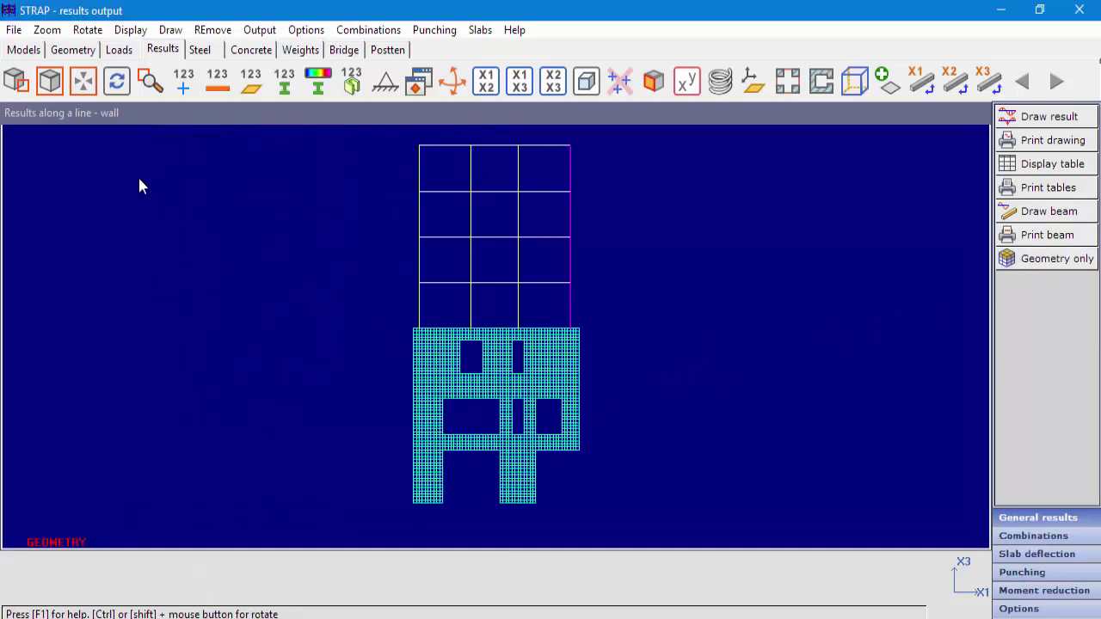
pyautogui.click(16, 80)
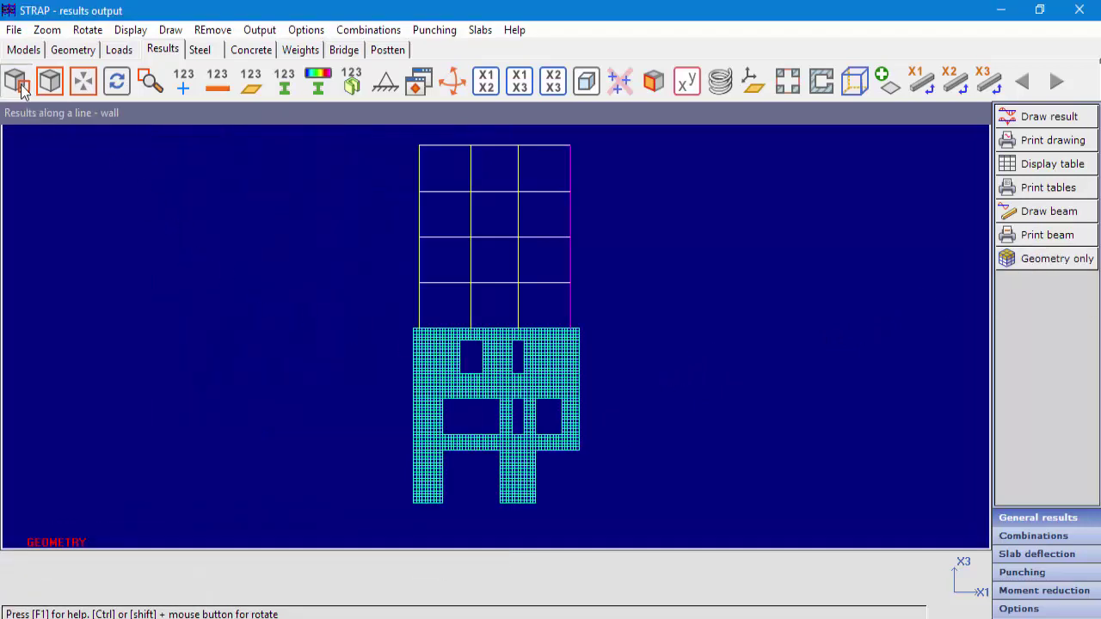
pyautogui.click(379, 464)
pyautogui.click(647, 415)
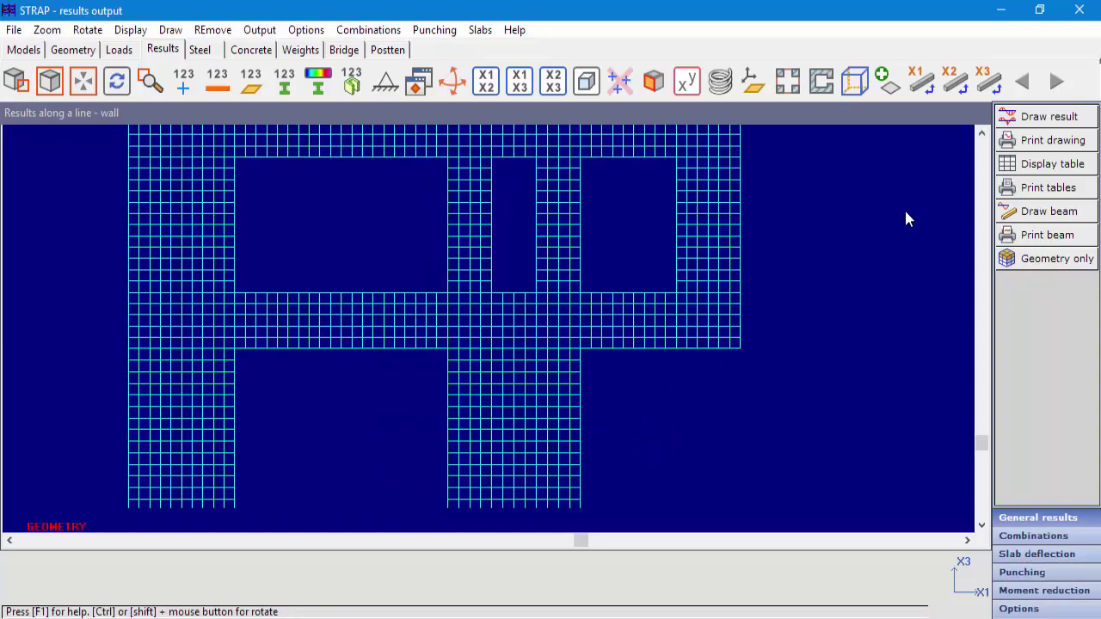
pyautogui.click(1042, 116)
pyautogui.click(192, 399)
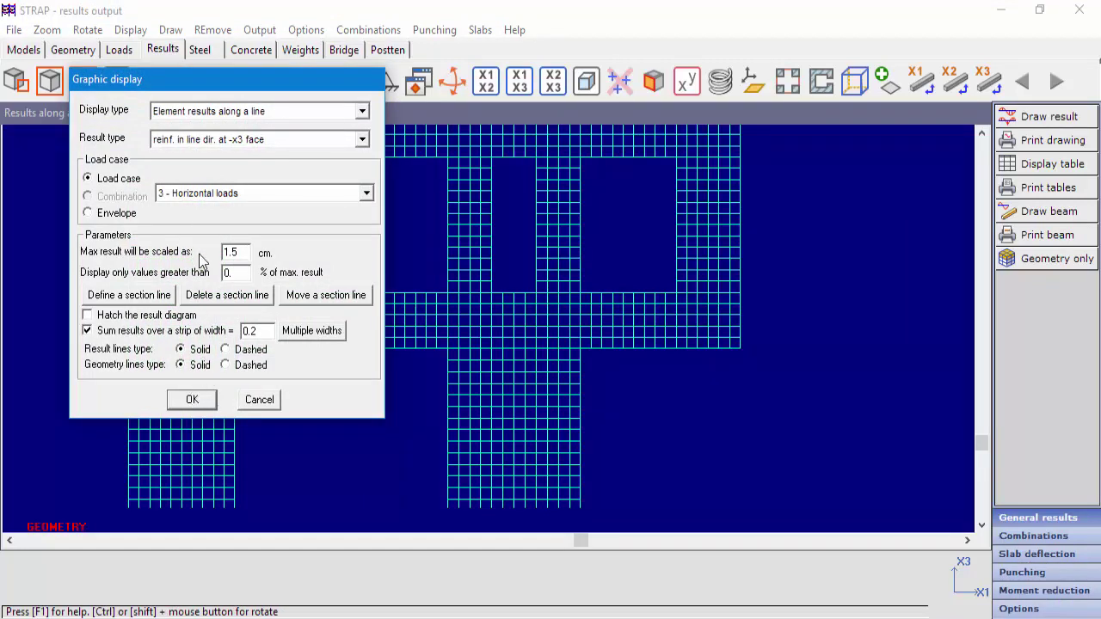
pyautogui.click(198, 195)
pyautogui.click(198, 209)
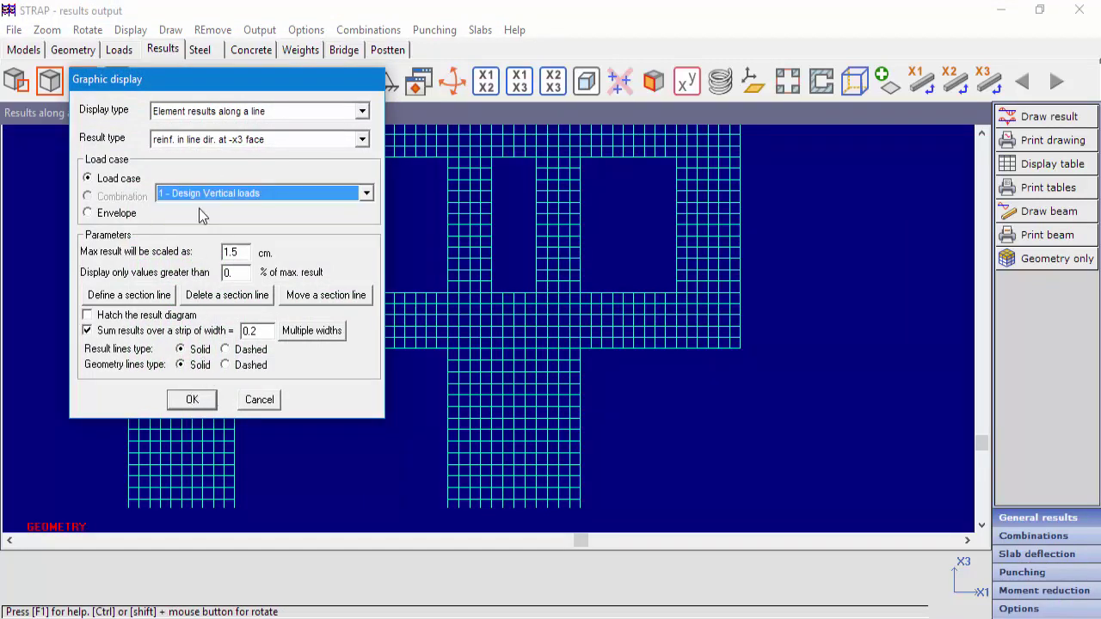
# - Define a strip parallel to the X1-X2 plane, spanning the full depth of the horizontal beam just above the wall's legs
pyautogui.click(129, 296)
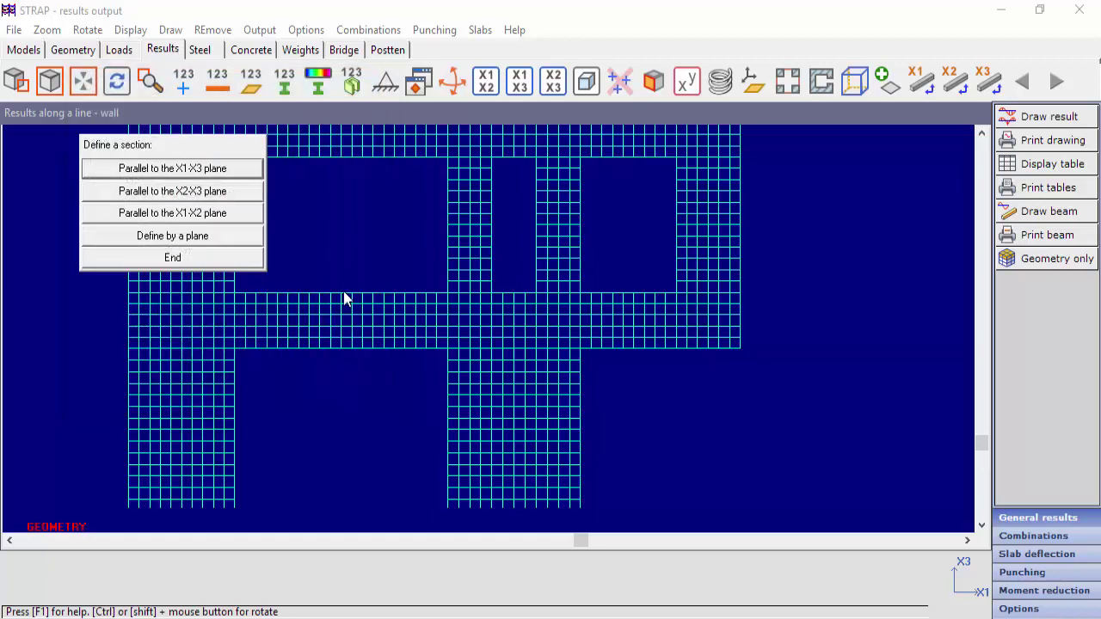
pyautogui.click(211, 219)
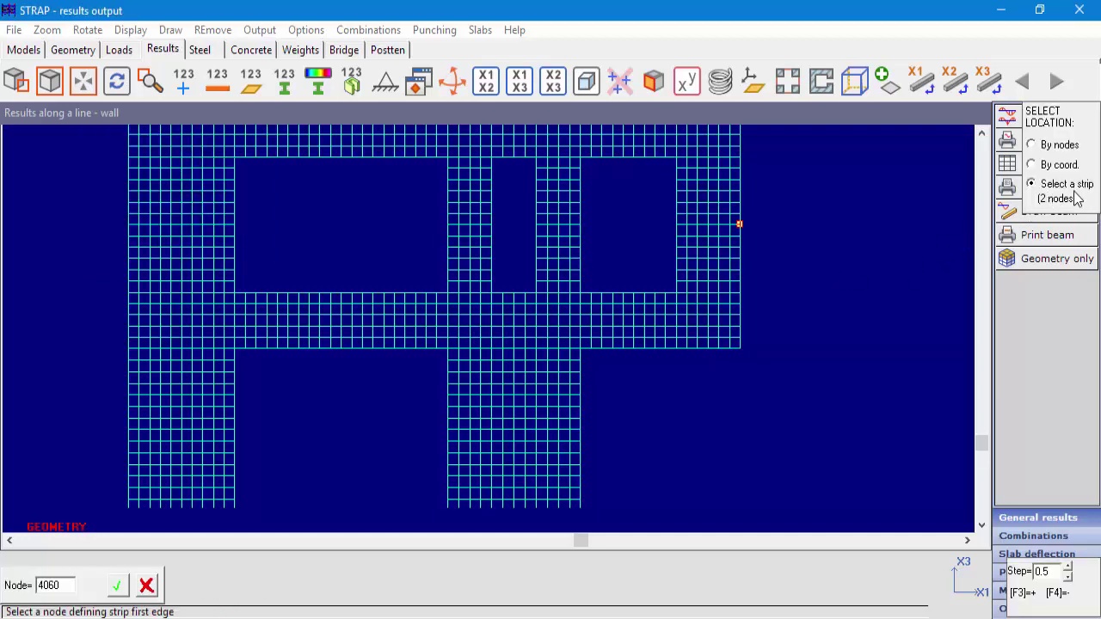
pyautogui.click(350, 349)
pyautogui.click(354, 295)
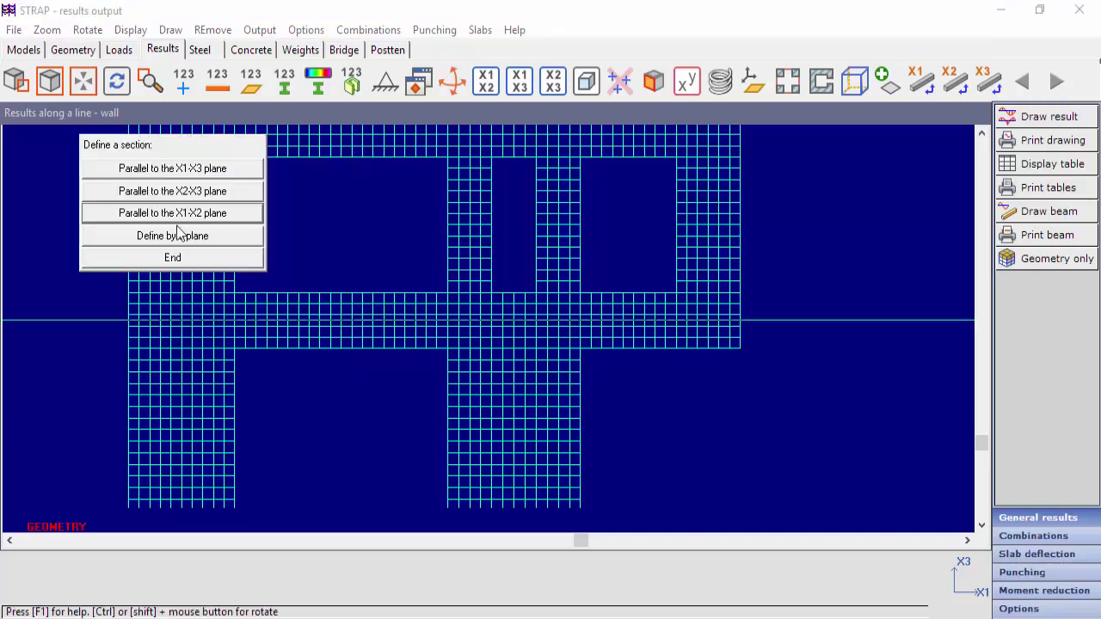
pyautogui.click(197, 260)
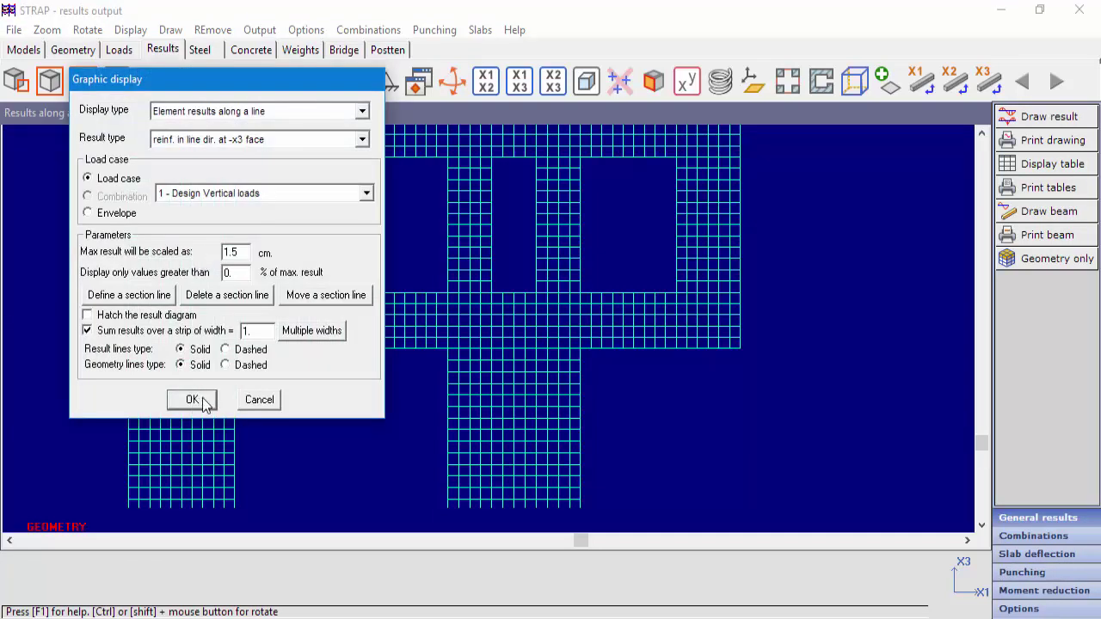
# - Display the Strip in plane moment for the Design Vertical loads along the horizontal beam strip, with a strip width of 1
pyautogui.click(241, 146)
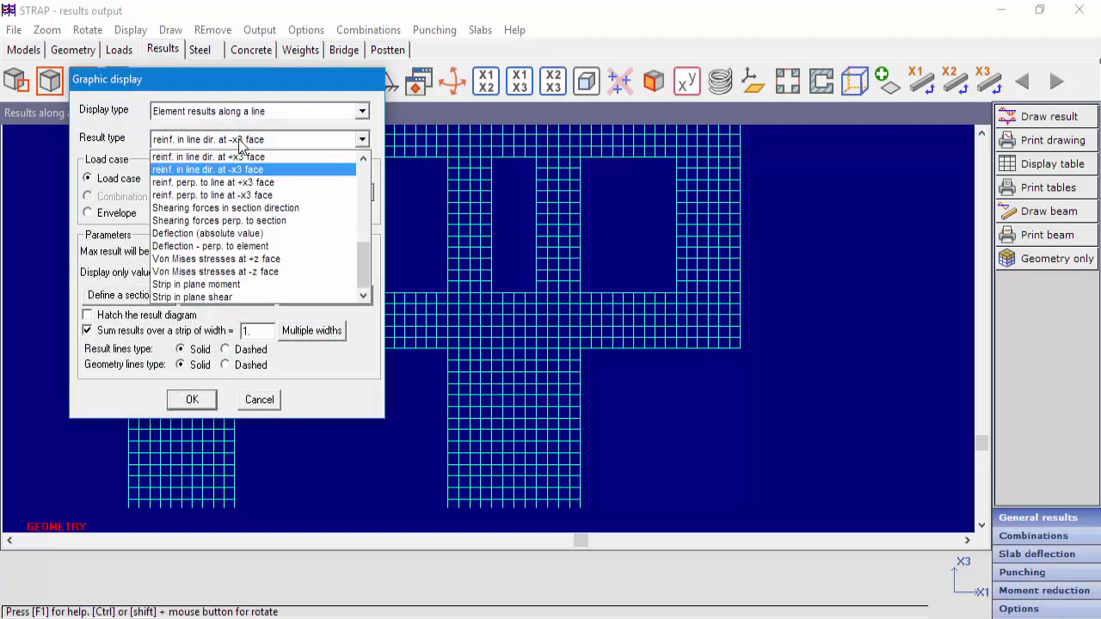
pyautogui.click(212, 285)
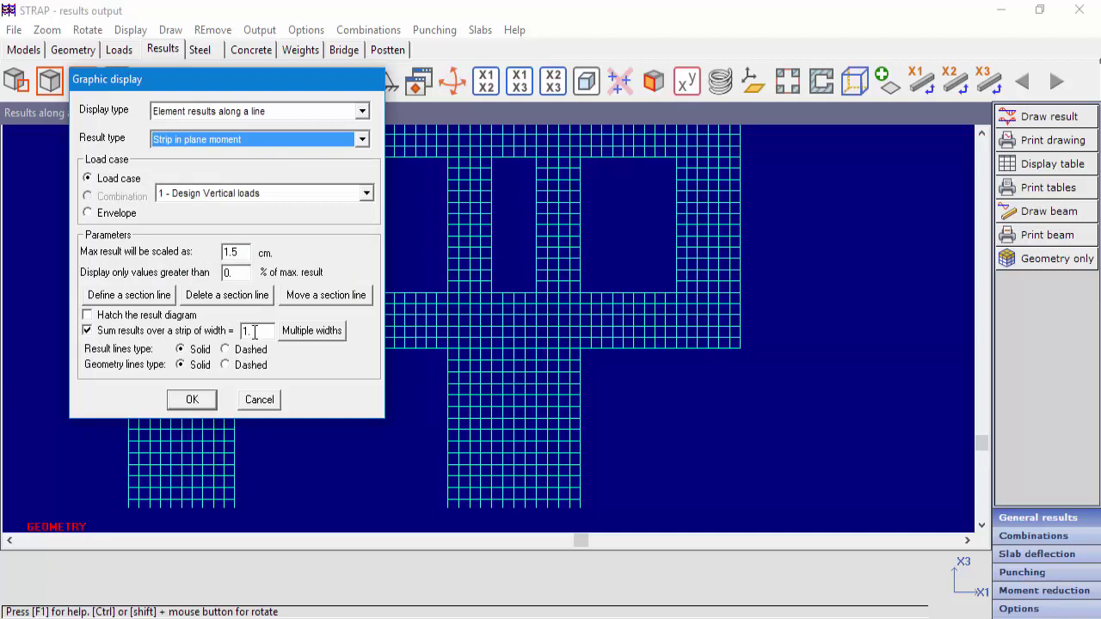
pyautogui.click(205, 403)
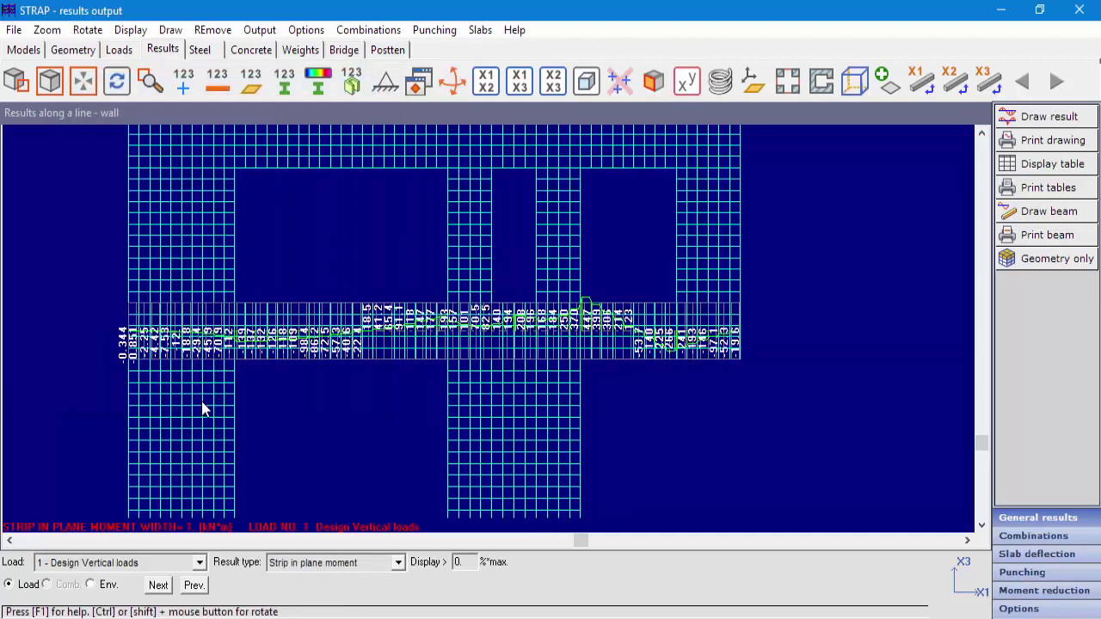
# - Examine the in-plane moment diagram along the beam strip, at the cantilevered end and across the span between the two legs
pyautogui.click(16, 81)
pyautogui.click(553, 271)
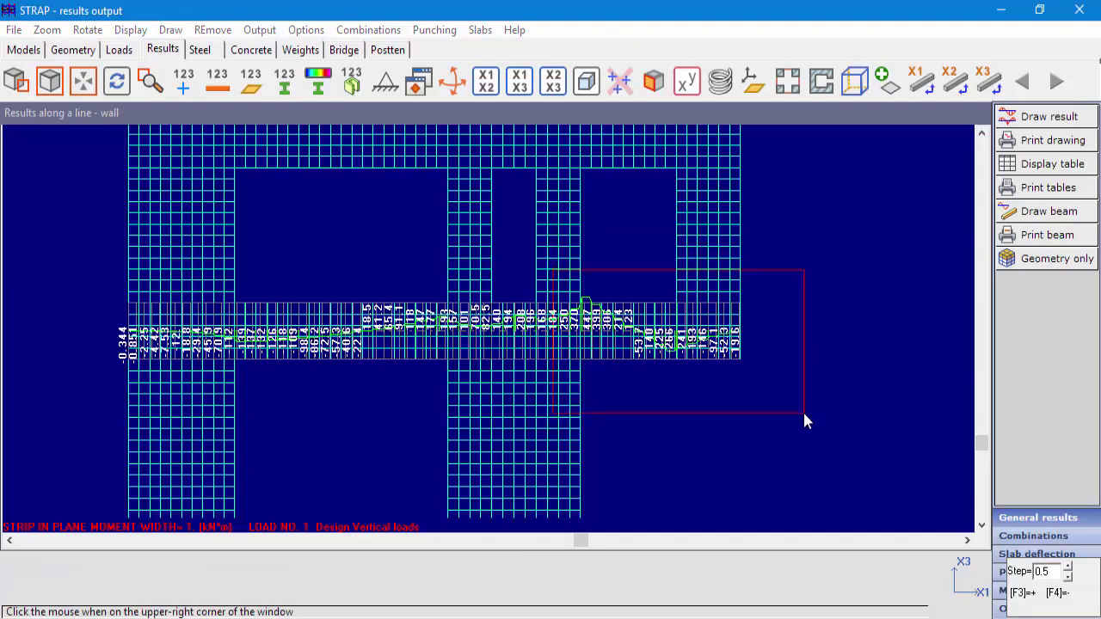
pyautogui.click(804, 417)
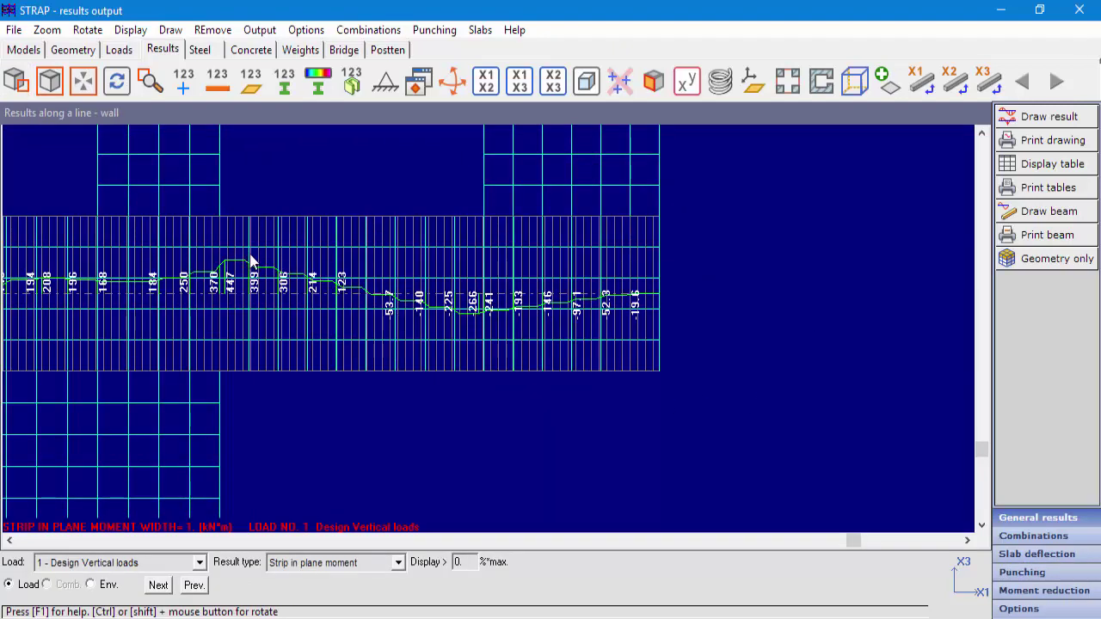
pyautogui.scroll(-3, 456, 467)
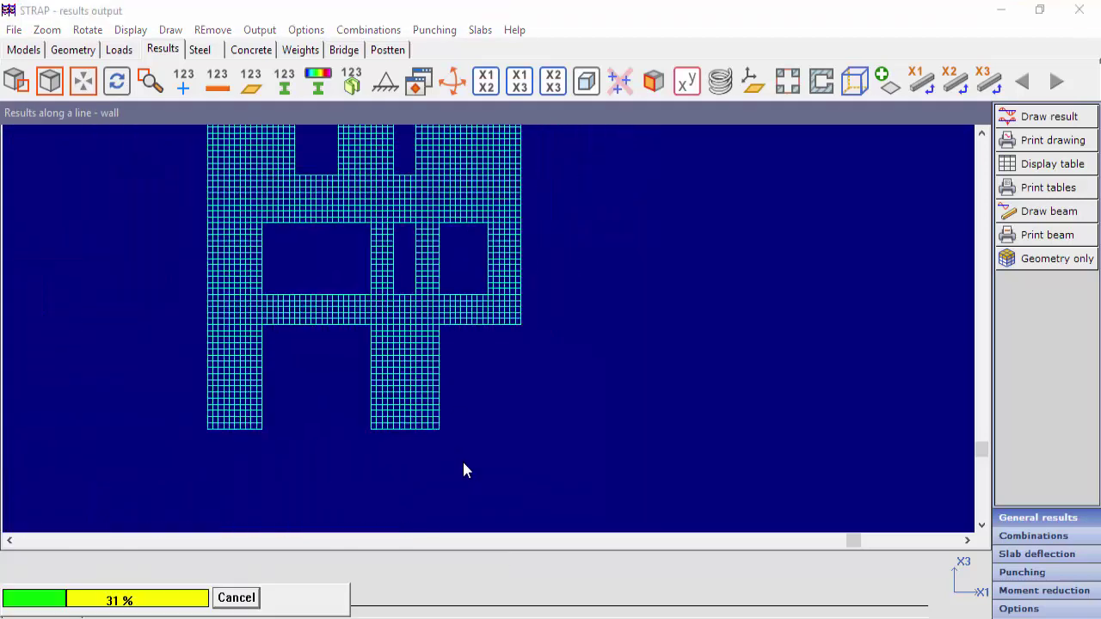
pyautogui.scroll(2, 537, 380)
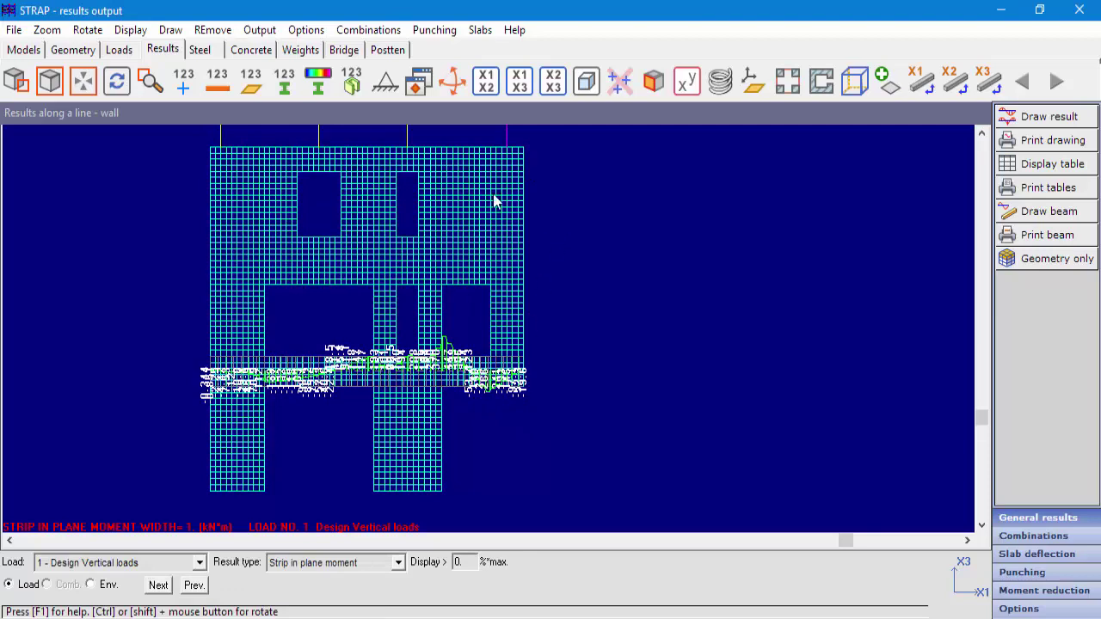
pyautogui.scroll(1, 481, 430)
pyautogui.scroll(3, 473, 428)
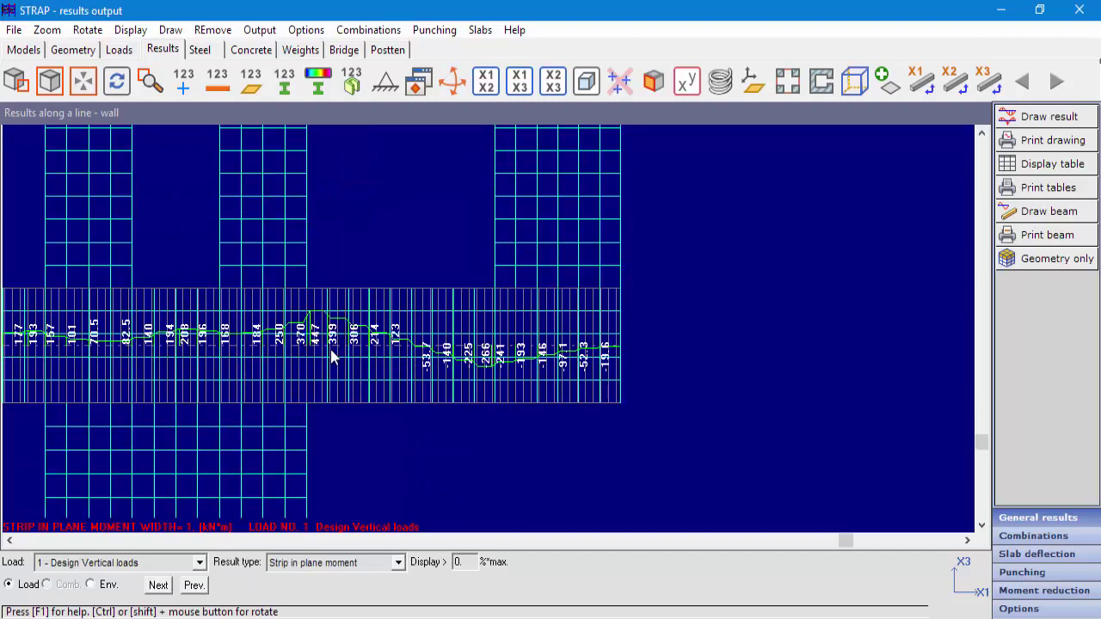
pyautogui.scroll(-1, 411, 387)
pyautogui.scroll(3, 496, 393)
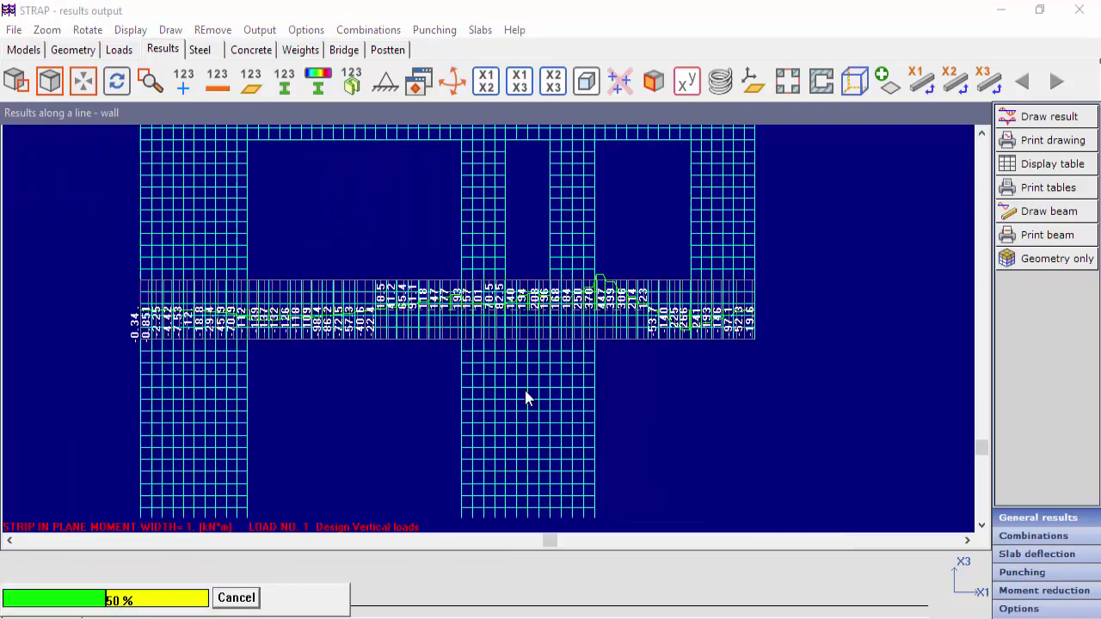
pyautogui.scroll(1, 482, 319)
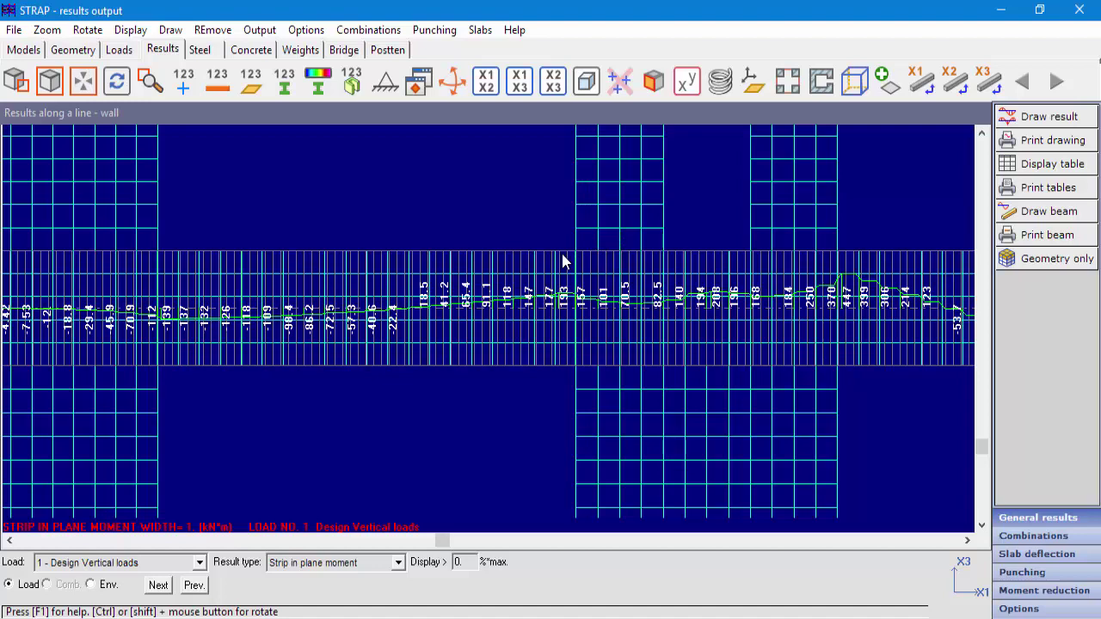
pyautogui.scroll(-1, 569, 284)
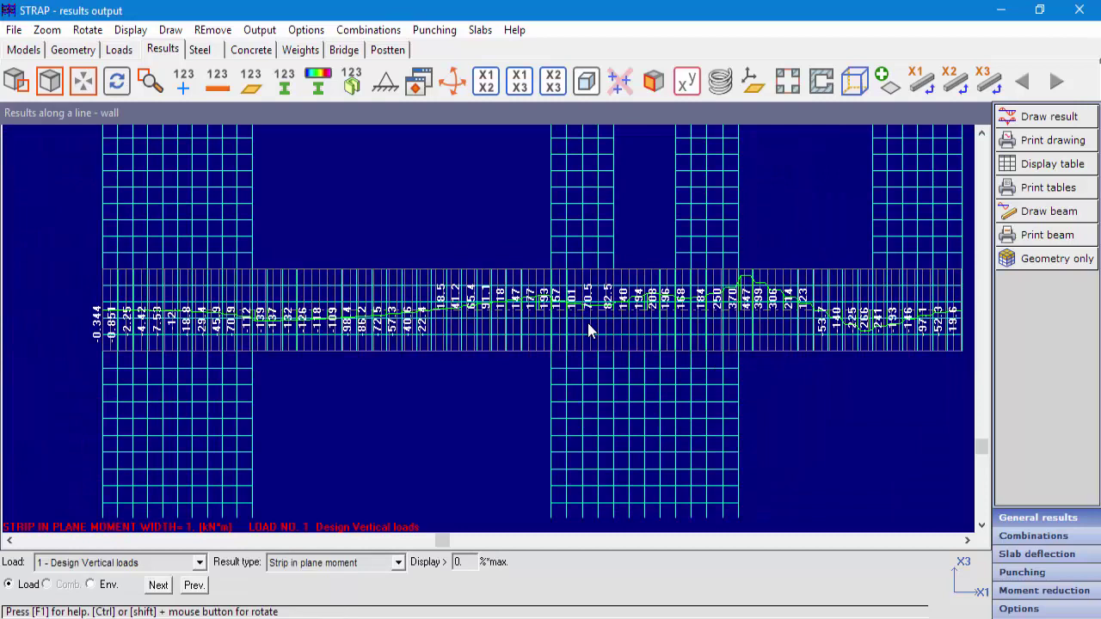
pyautogui.scroll(-1, 589, 329)
# - Display the model's Displacements in all directions for load case 1 - Design Vertical loads
pyautogui.click(1036, 119)
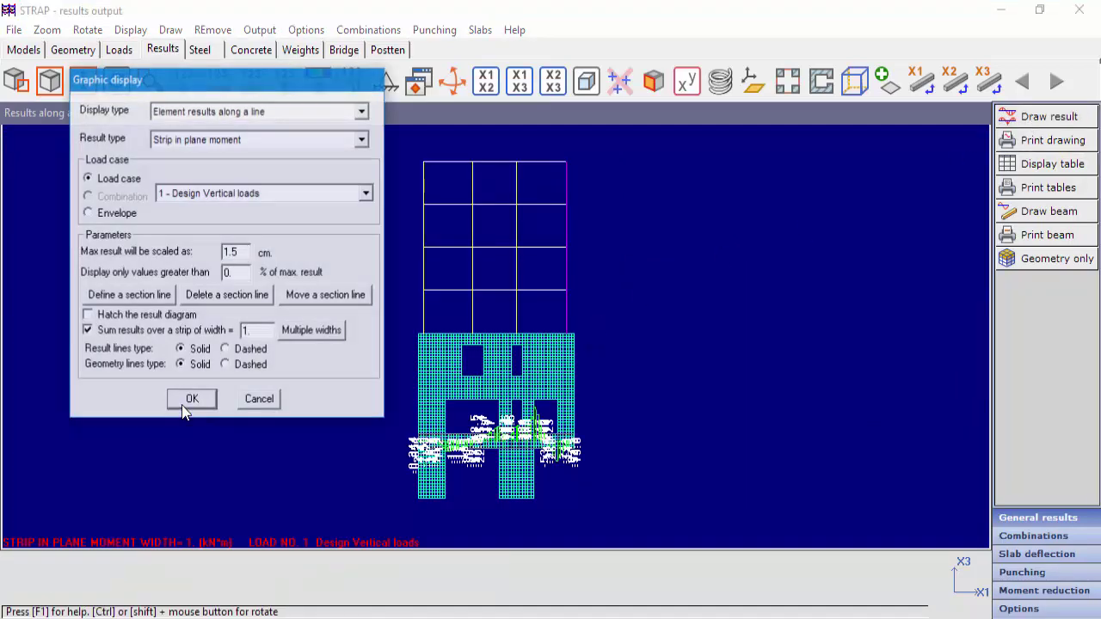
pyautogui.click(214, 112)
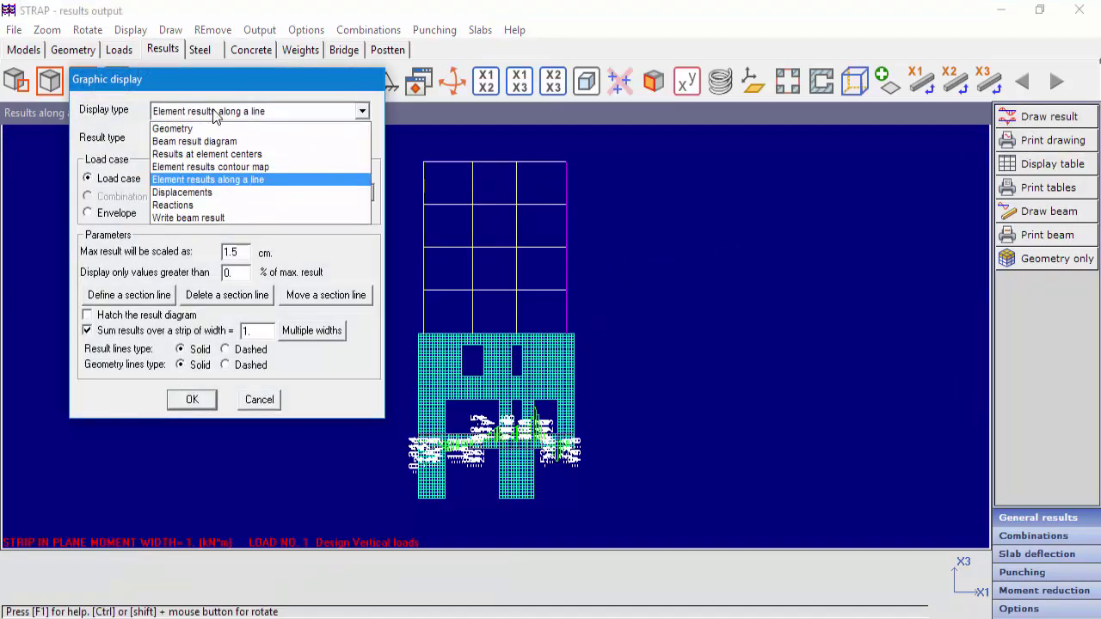
pyautogui.click(198, 192)
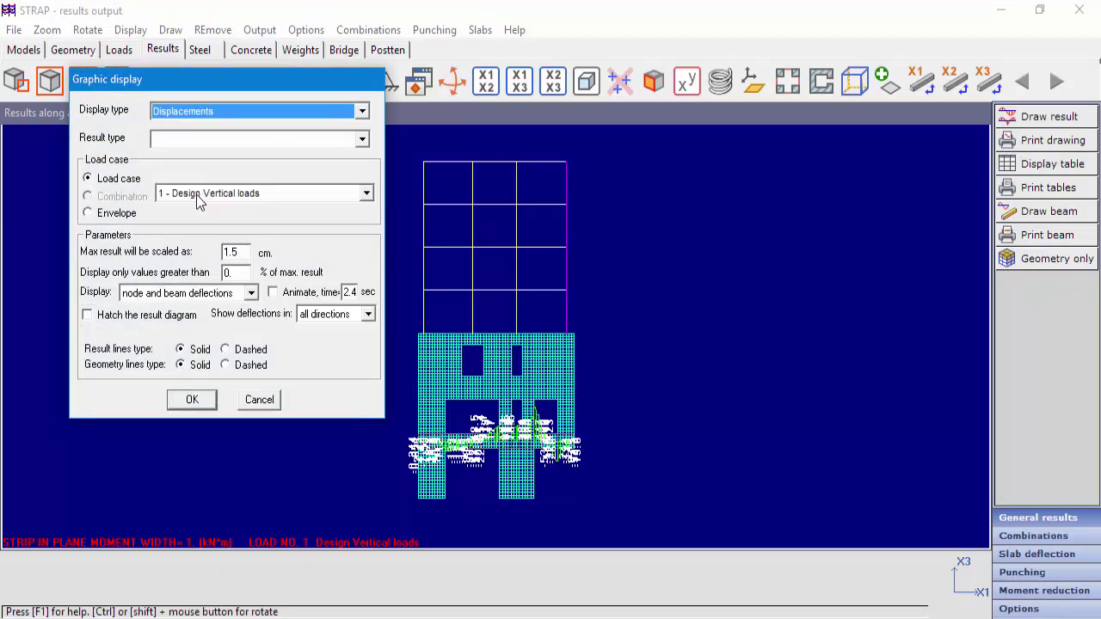
pyautogui.click(192, 400)
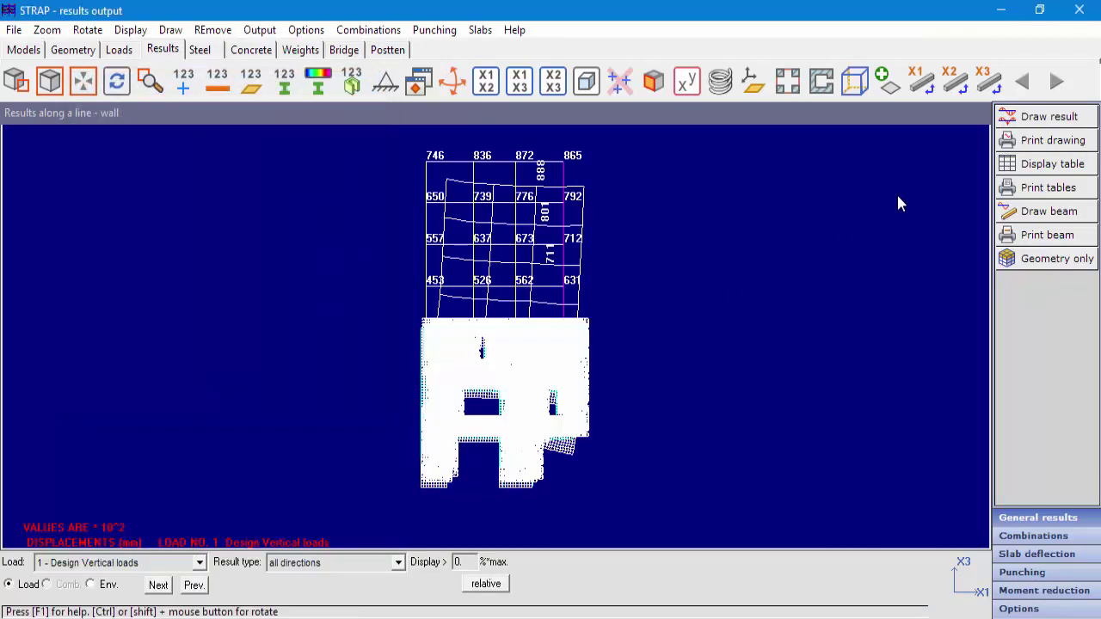
# - Limit the displayed displacement values to those above 90% of the maximum, close up on the wall's legs and lower beam
pyautogui.click(457, 562)
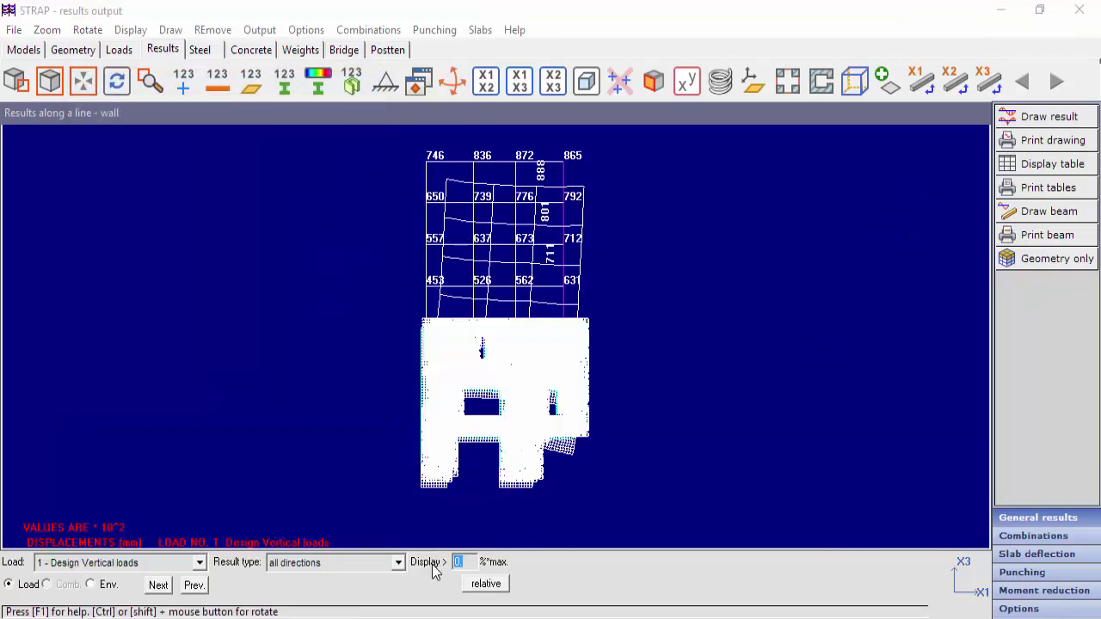
pyautogui.write('90')
pyautogui.click(508, 484)
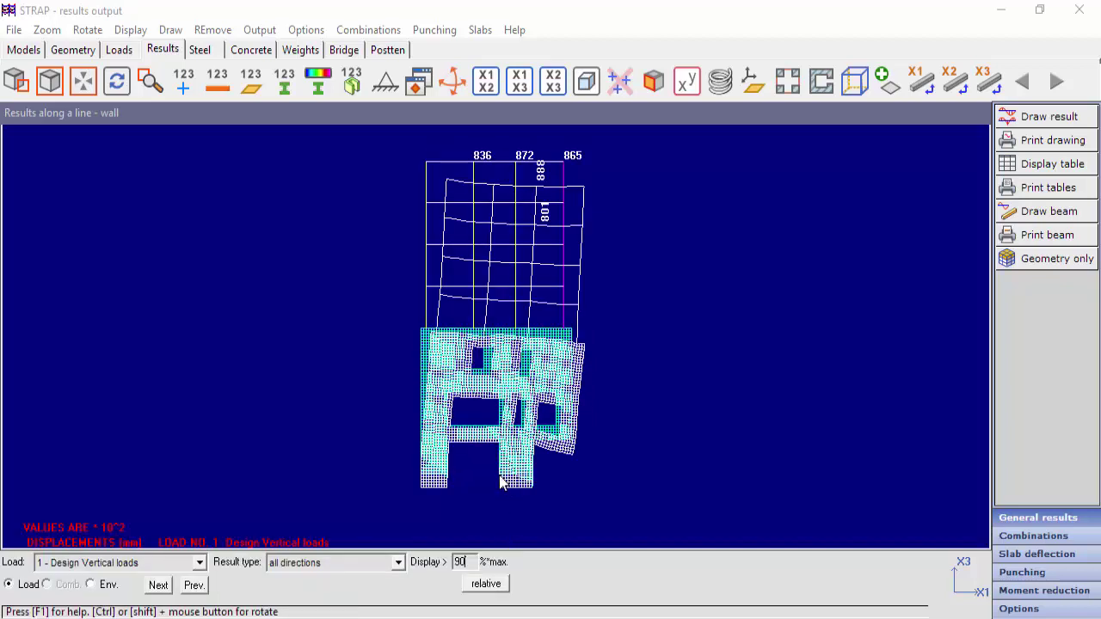
pyautogui.click(150, 81)
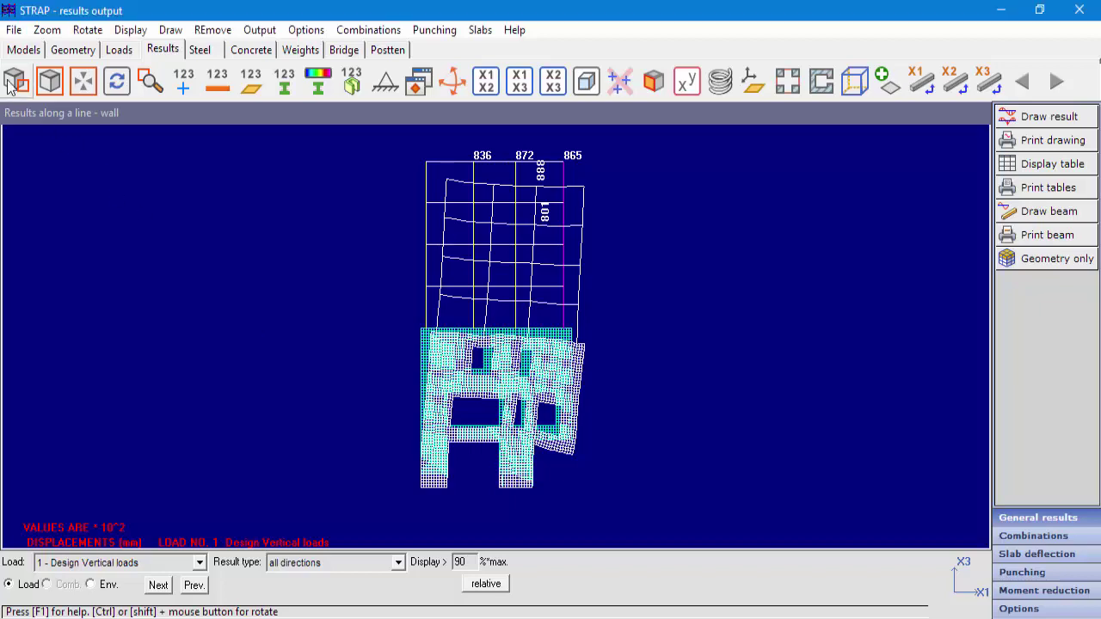
pyautogui.click(396, 403)
pyautogui.click(597, 474)
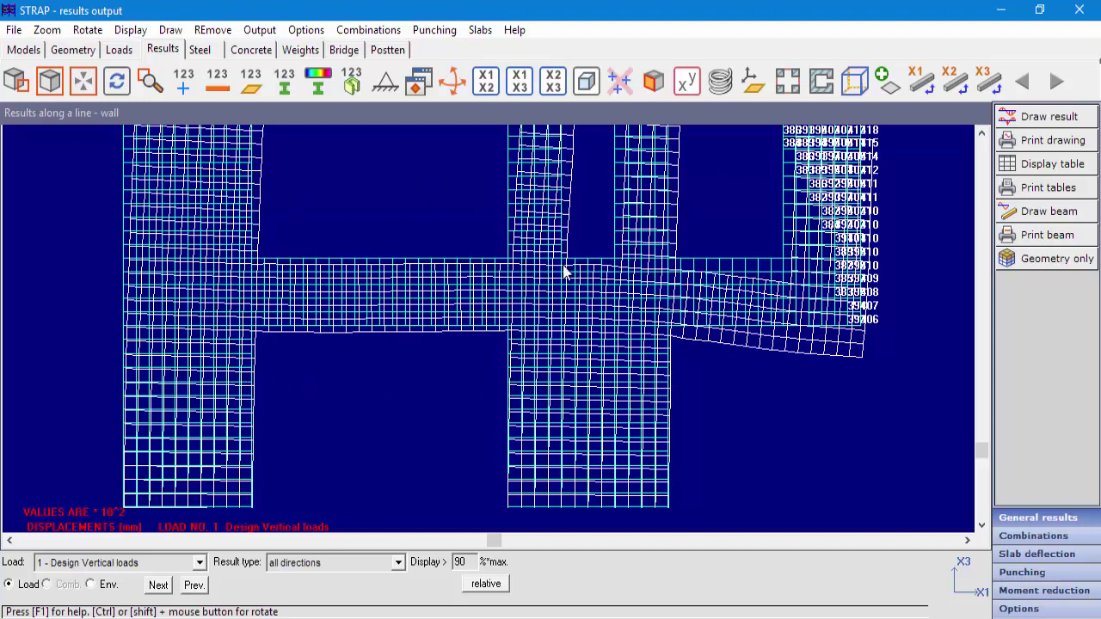
# - Display the element results along a line as Strip in plane moment for load case 2 - Beam loads along the beam strip
pyautogui.click(1040, 118)
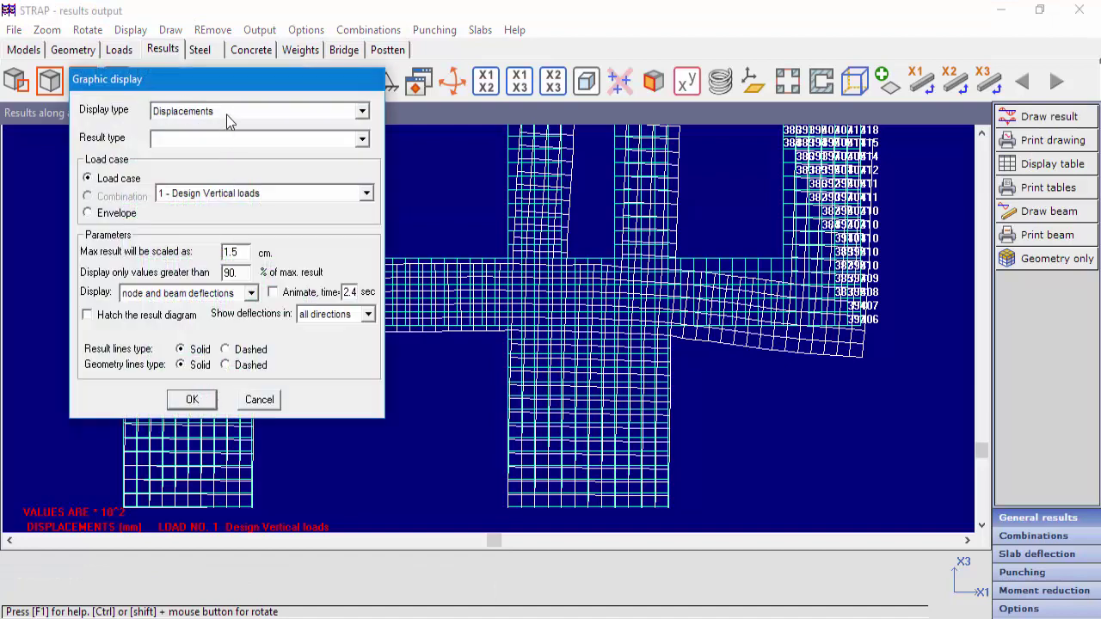
pyautogui.click(226, 114)
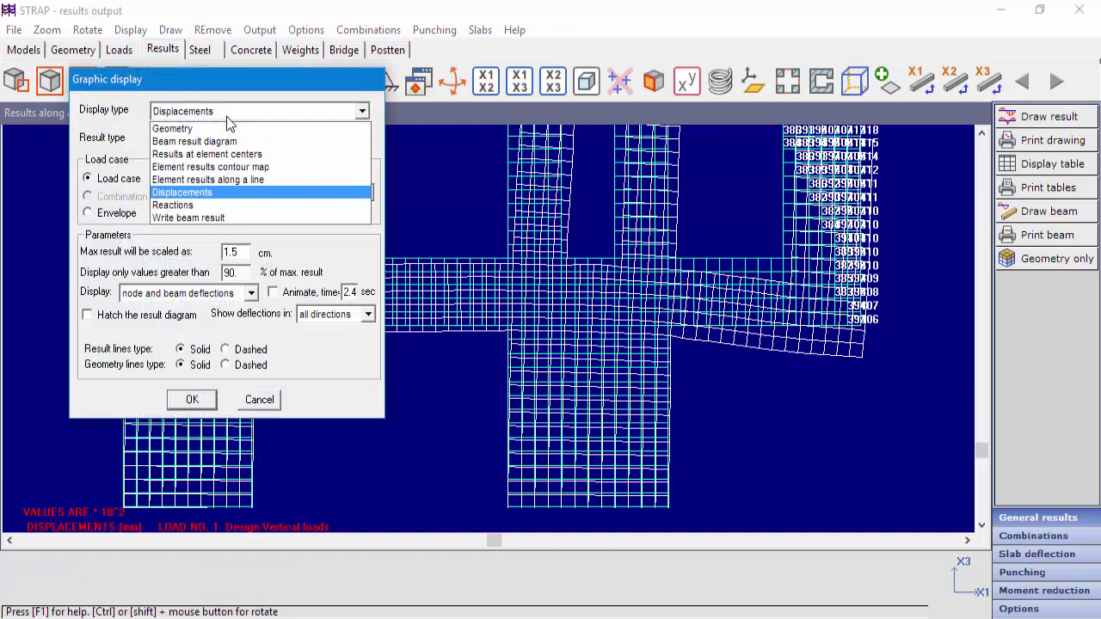
pyautogui.click(233, 180)
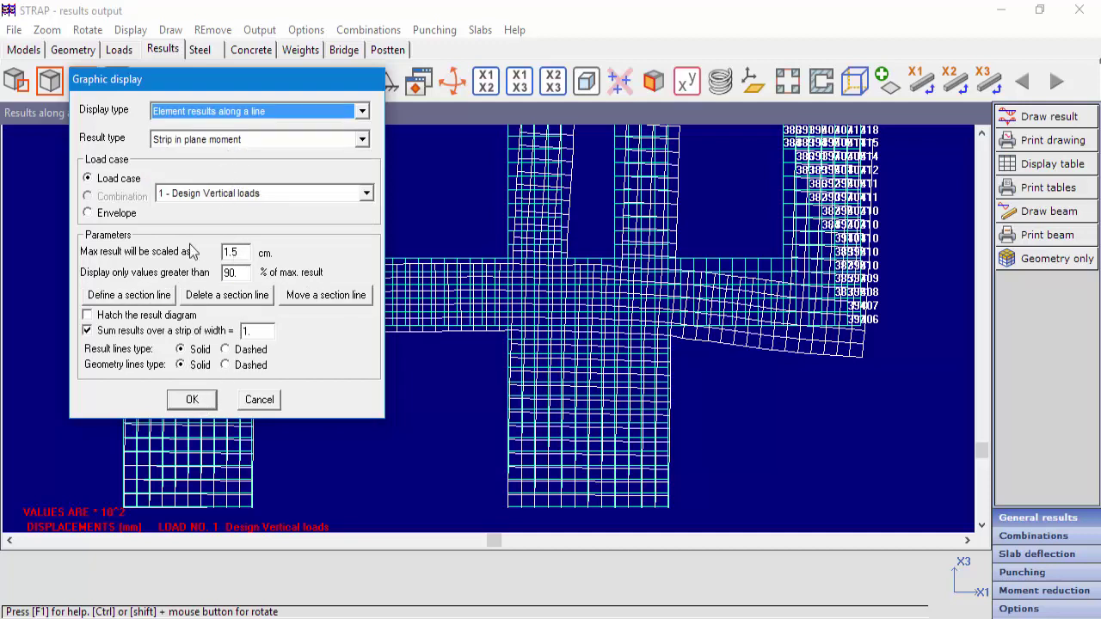
pyautogui.click(200, 195)
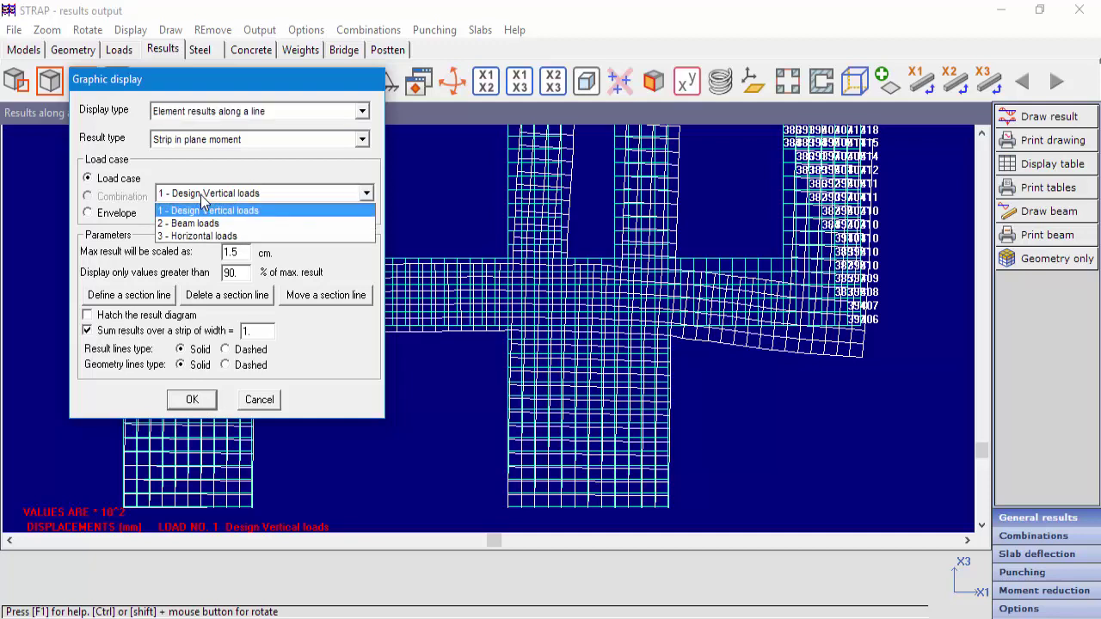
pyautogui.click(206, 223)
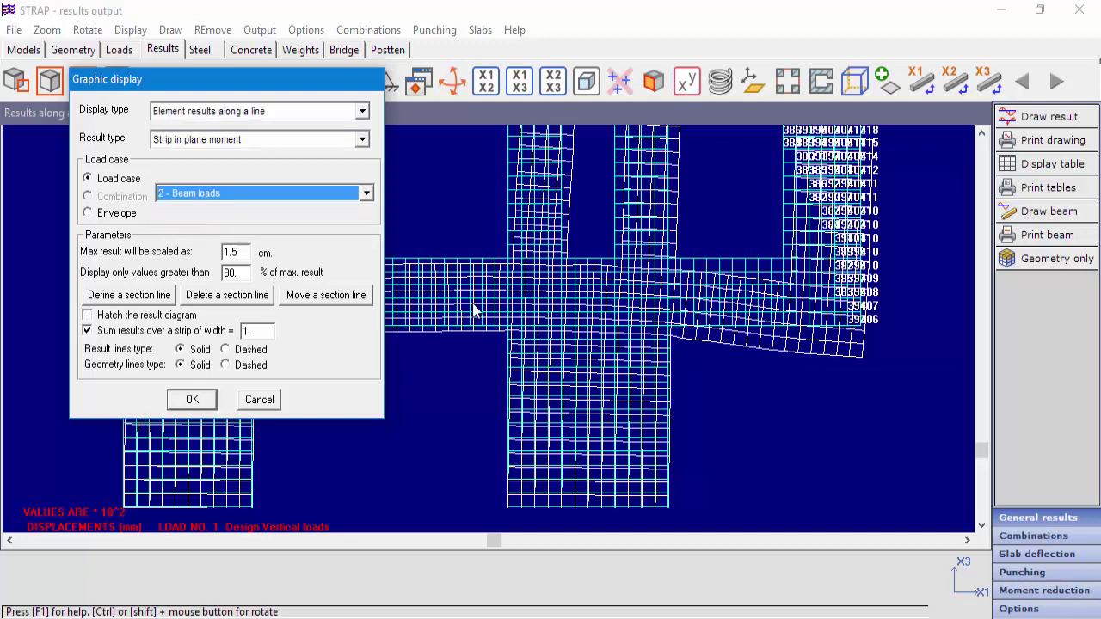
pyautogui.click(197, 400)
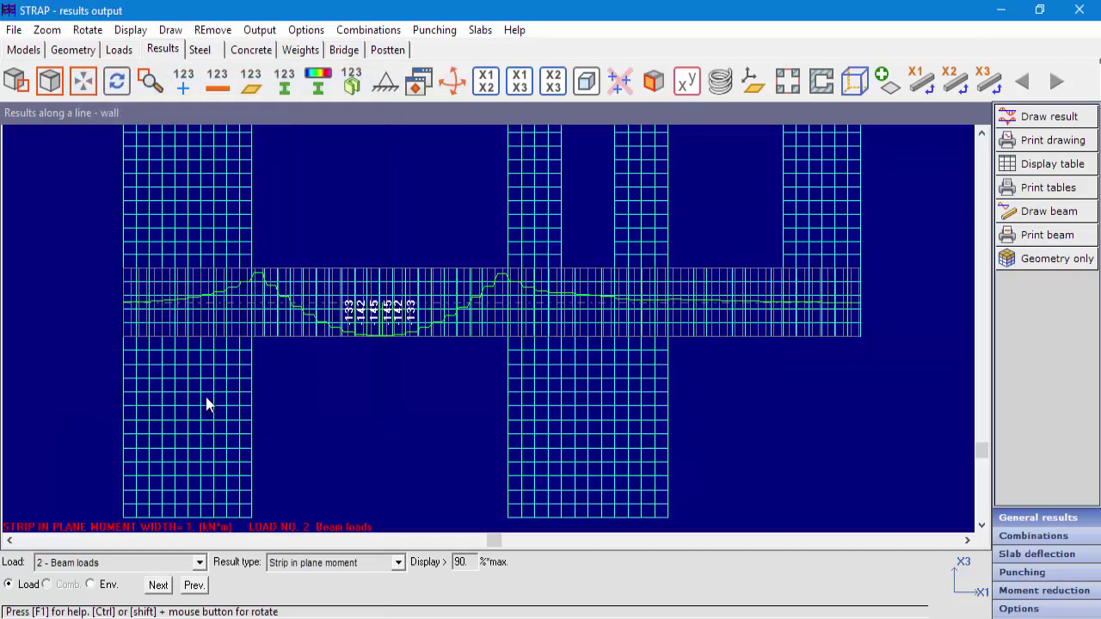